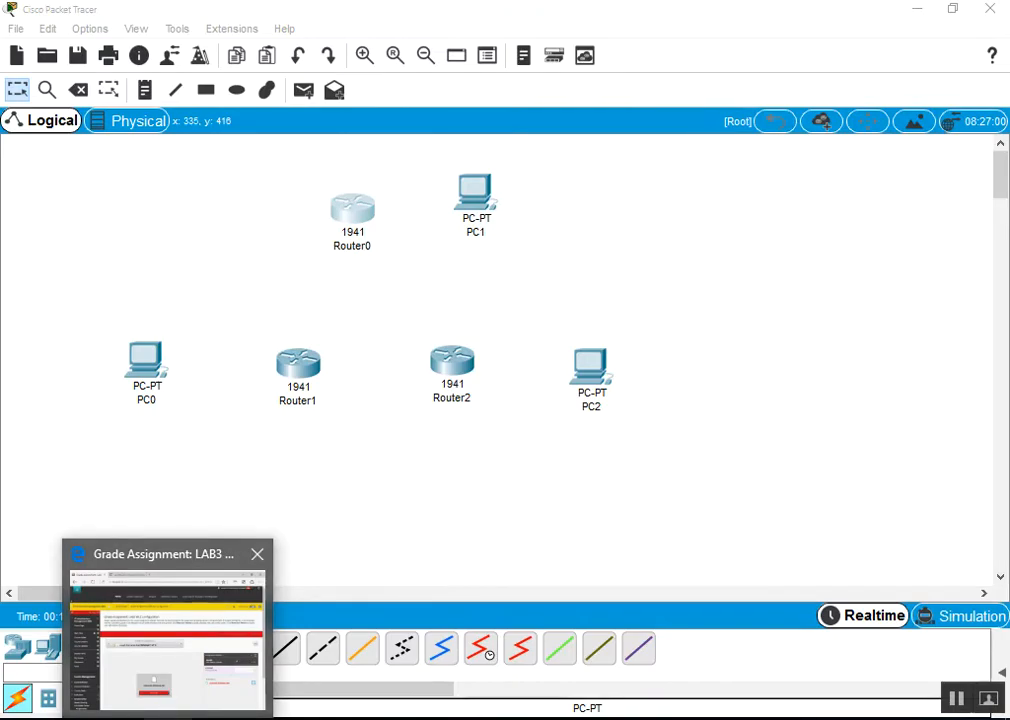
Switch to the LAB8 OSPF handout open in the Edge browser
click(310, 20)
Scroll the LAB8 handout to the Figure 1 three-router topology, then go back to Packet Tracer
scroll(759, 492, up, 2)
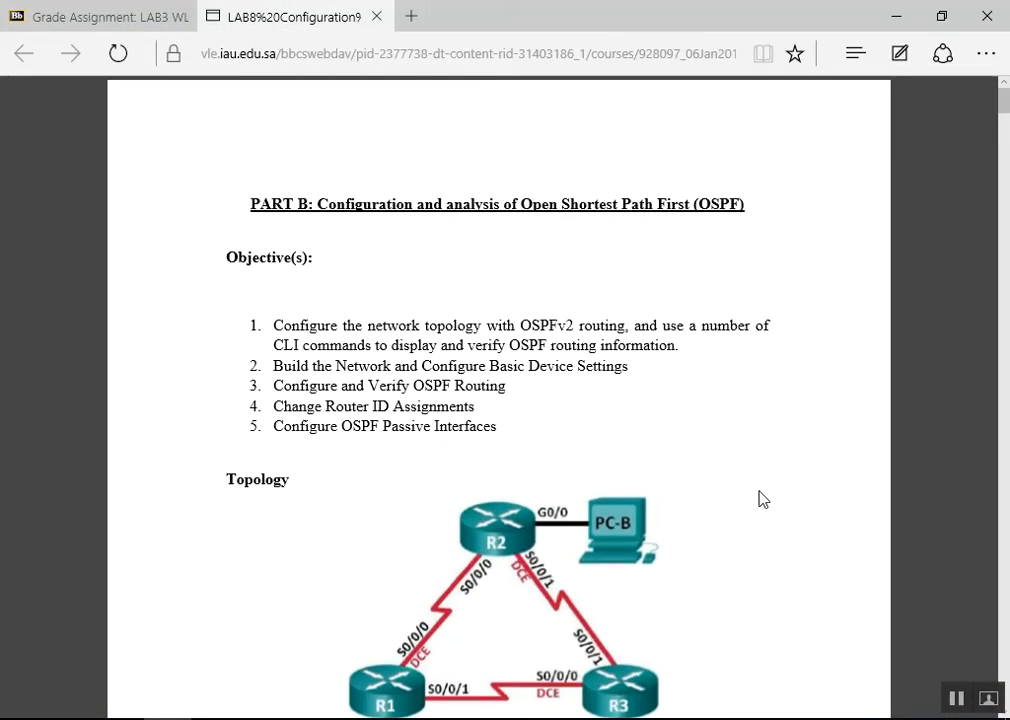
scroll(690, 440, down, 4)
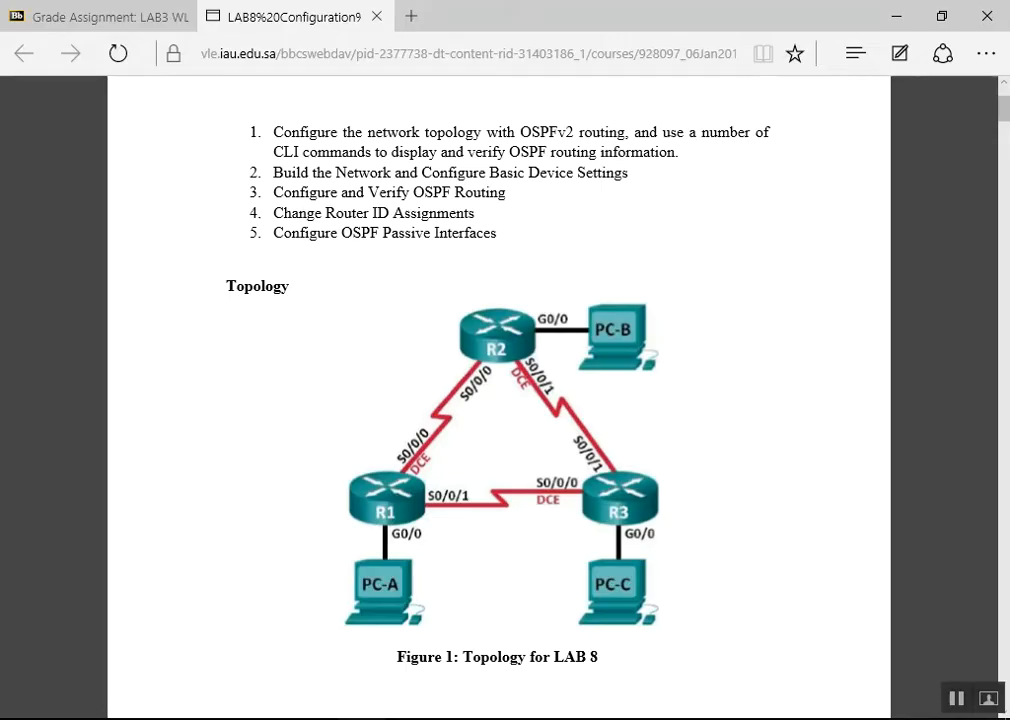
key(alt+Tab)
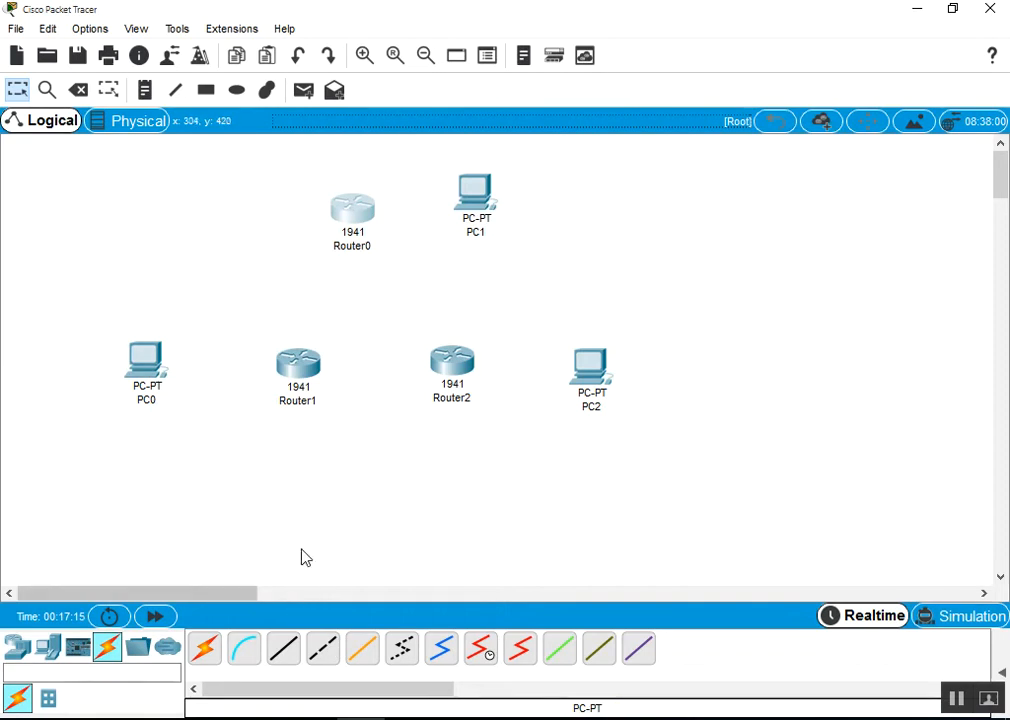
Cable PC0 Fa0 to Router1 Gig0/0 with copper cross-over, briefly checking the lab topology
click(324, 652)
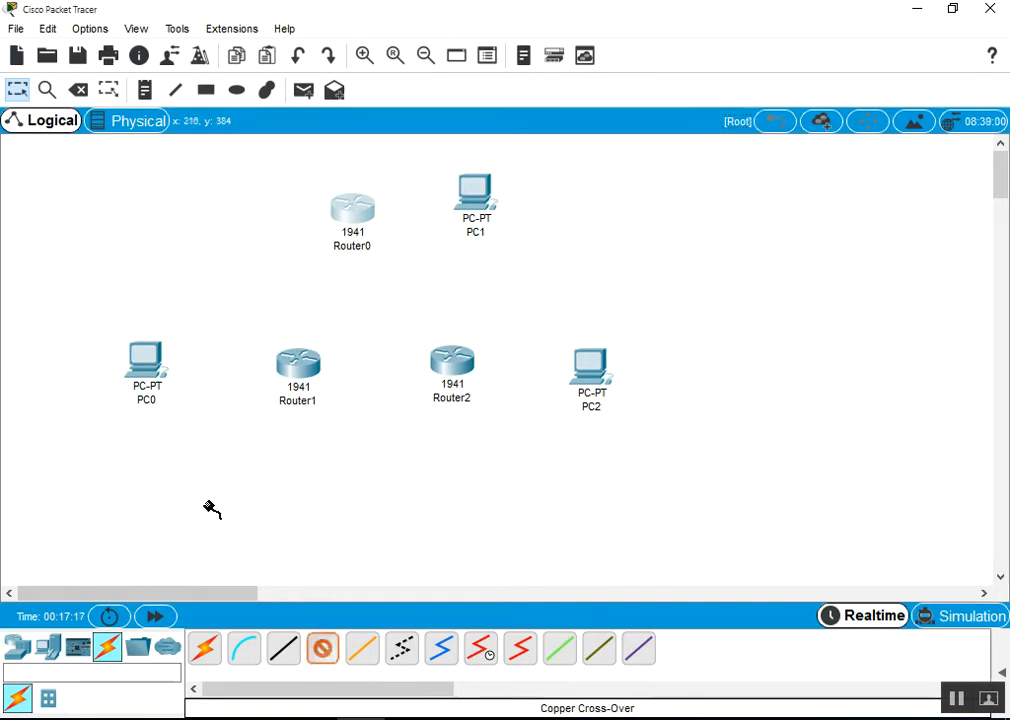
click(147, 368)
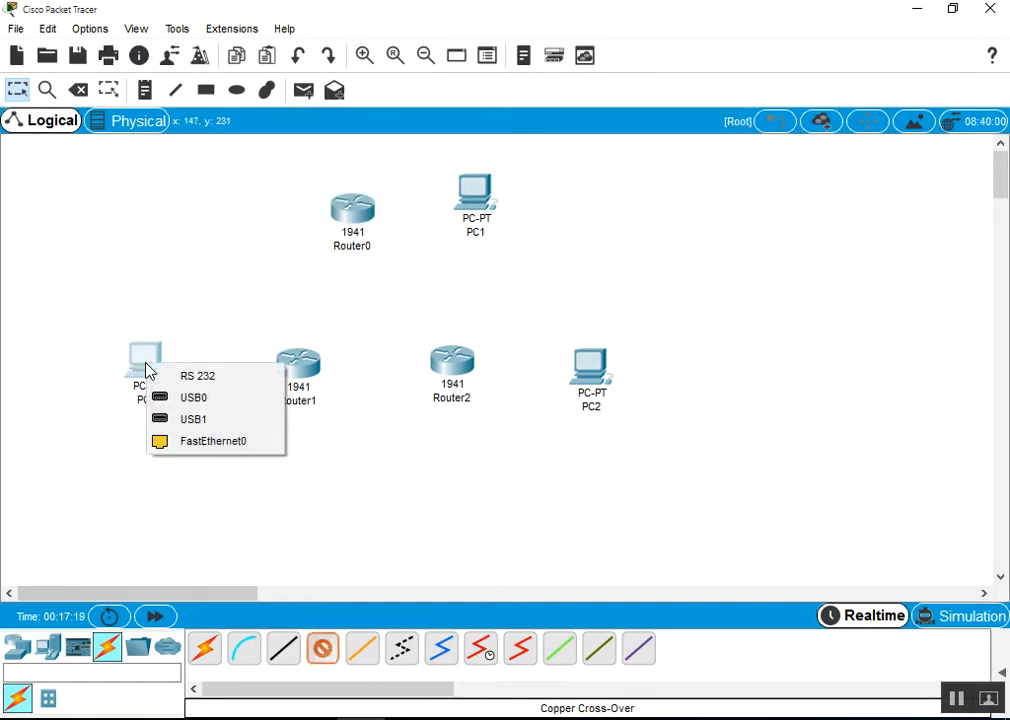
click(238, 449)
click(295, 373)
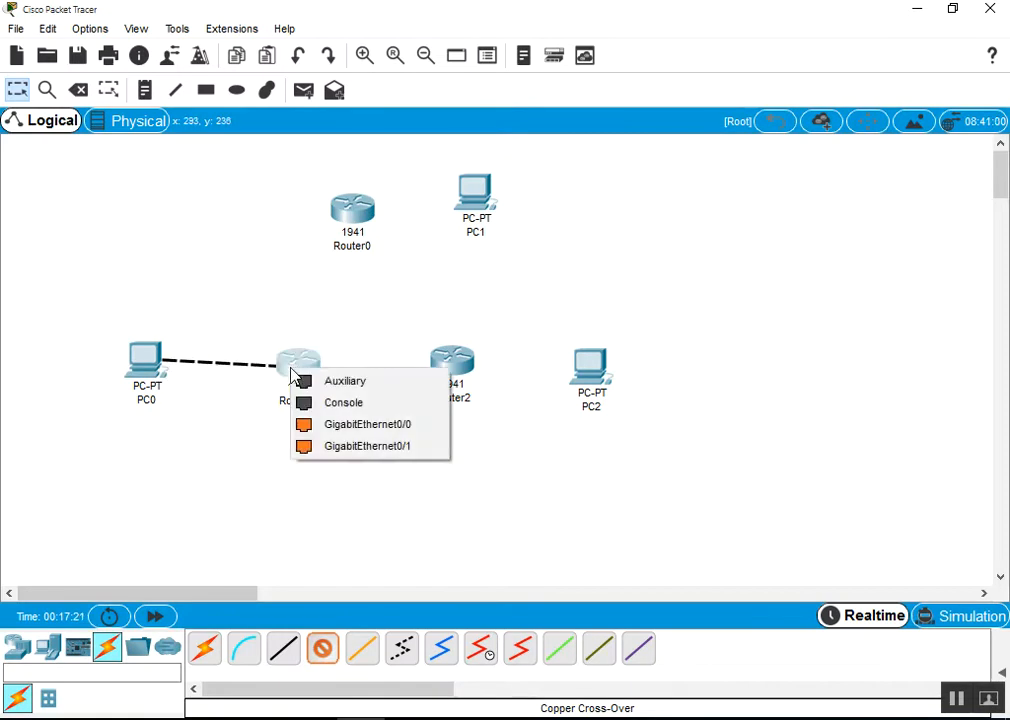
click(399, 426)
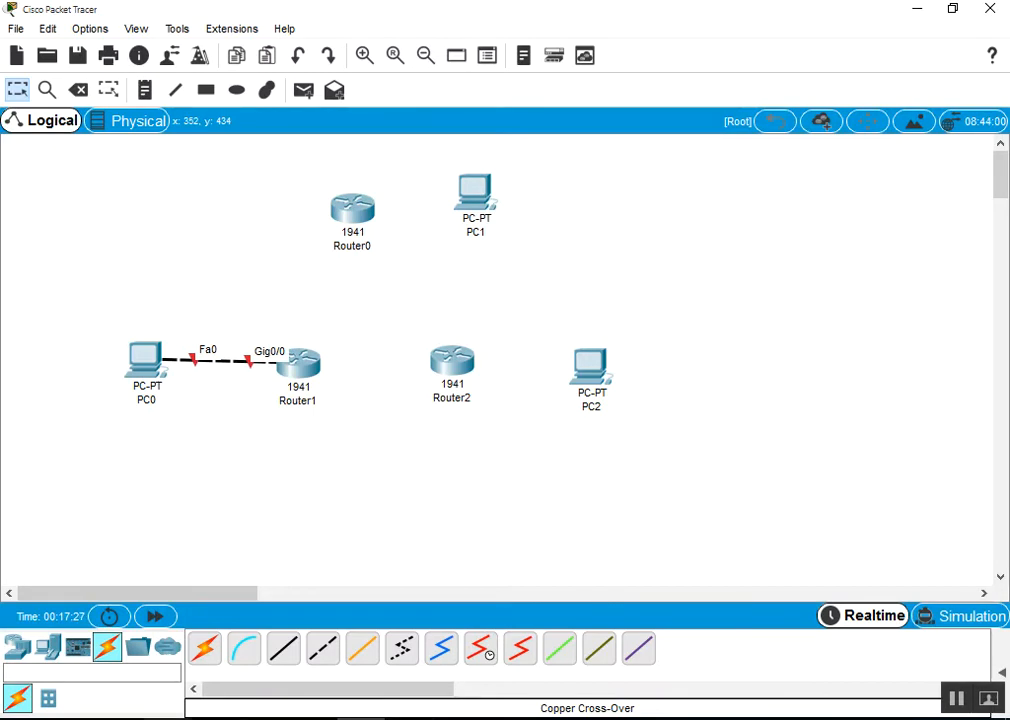
key(alt+Tab)
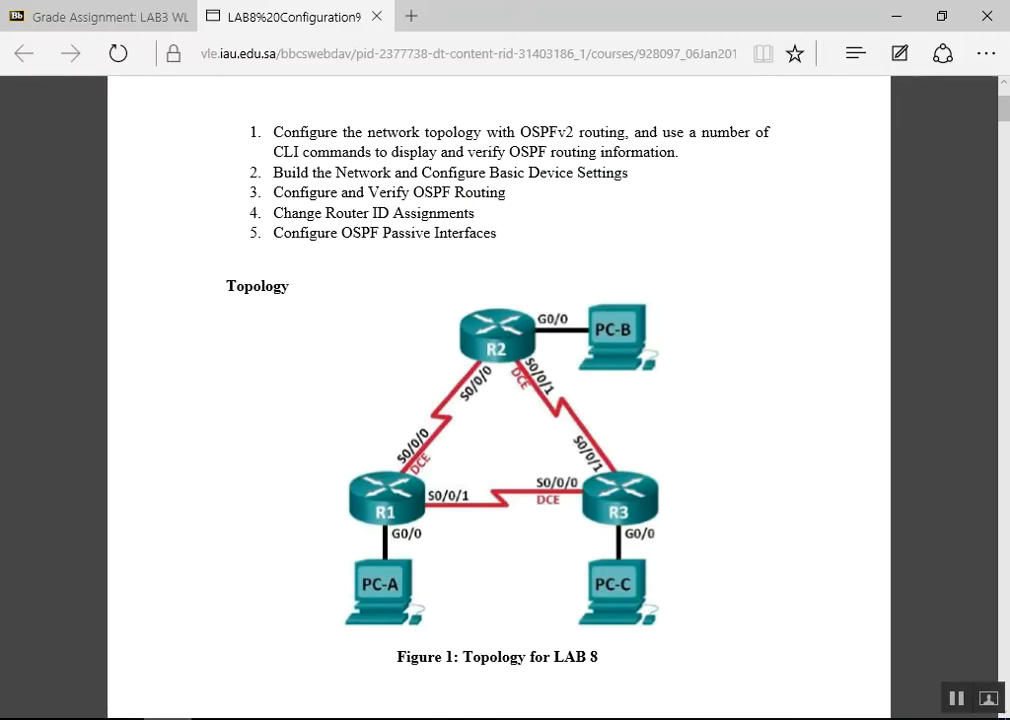
key(alt+Tab)
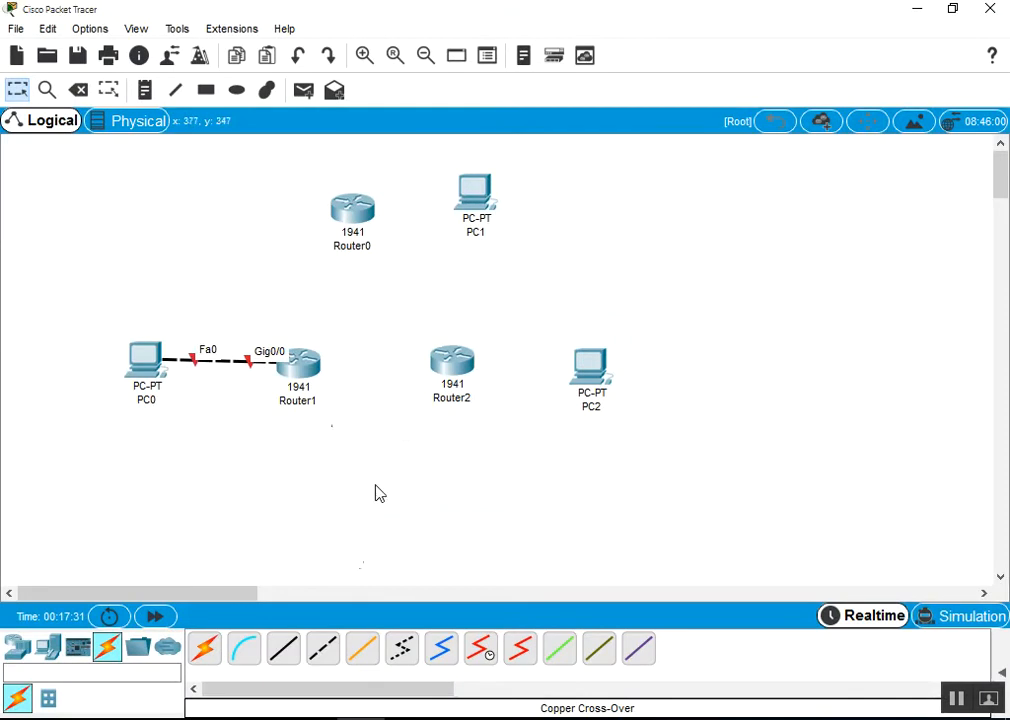
Connect Router0 Gig0/0 to PC1 Fa0 and Router2 Gig0/0 to PC2 Fa0 with cross-over cables
click(320, 650)
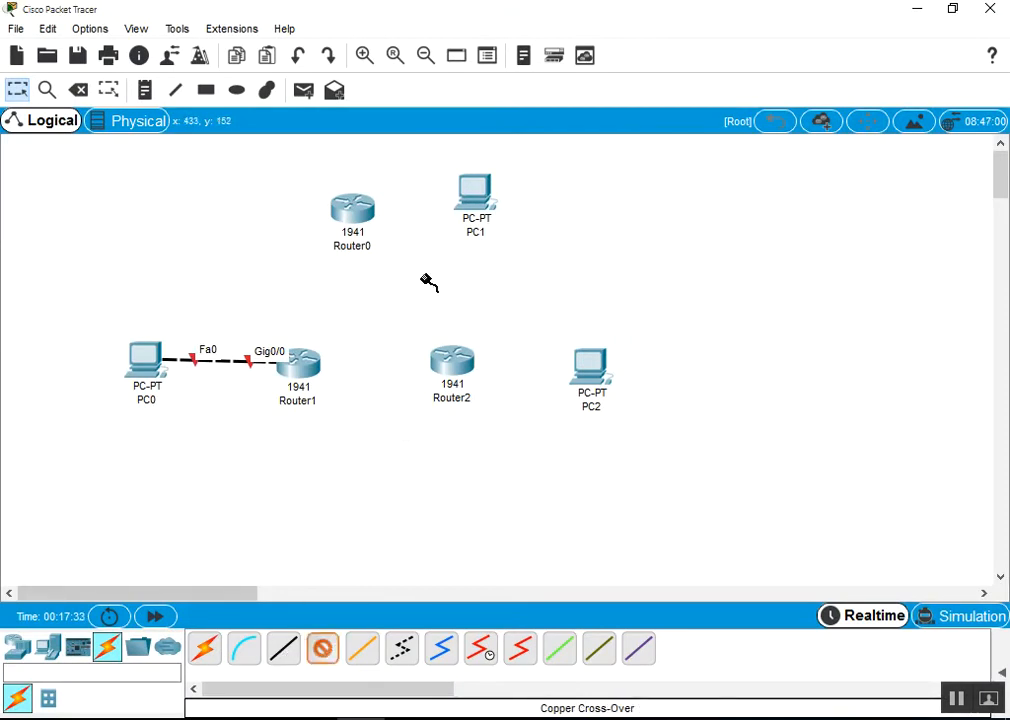
click(362, 210)
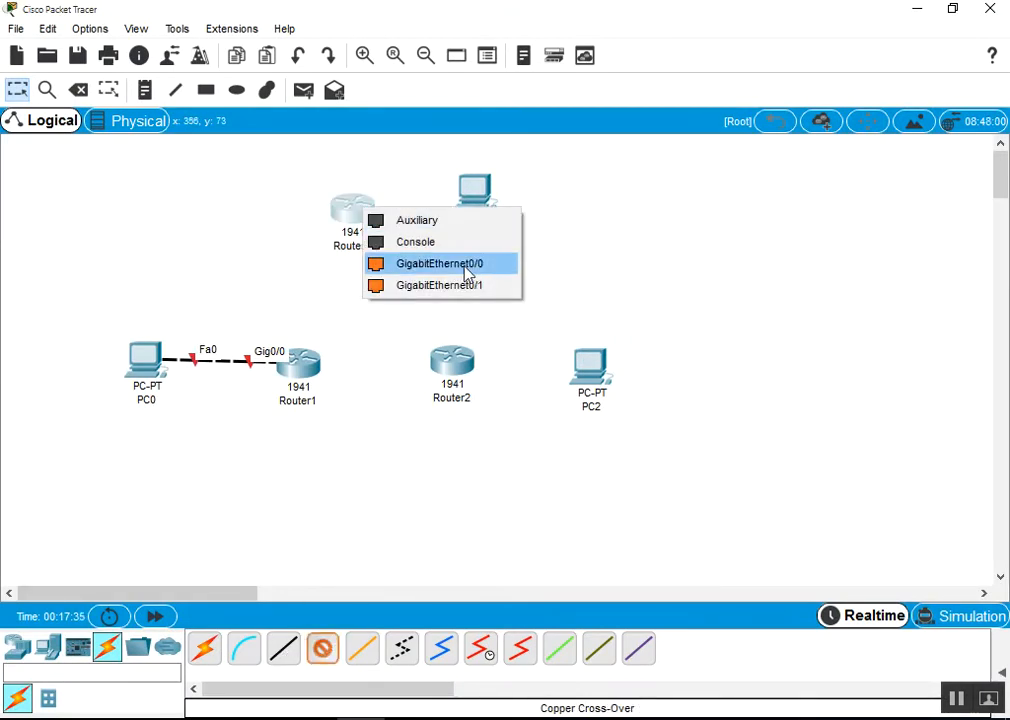
click(467, 263)
click(484, 202)
click(553, 275)
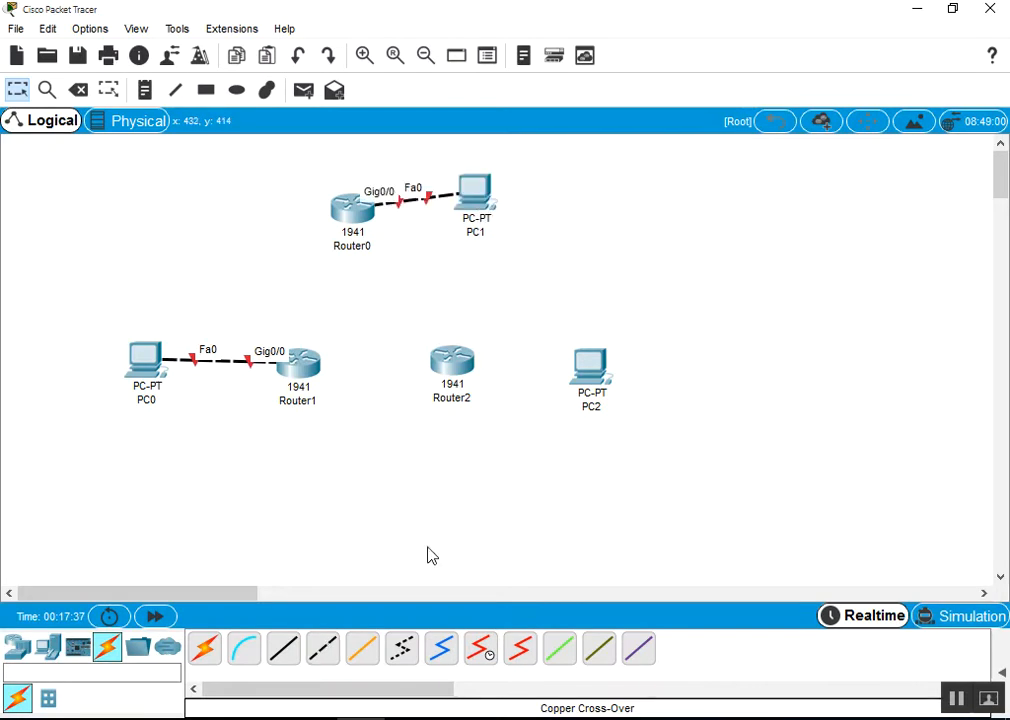
click(325, 655)
click(450, 375)
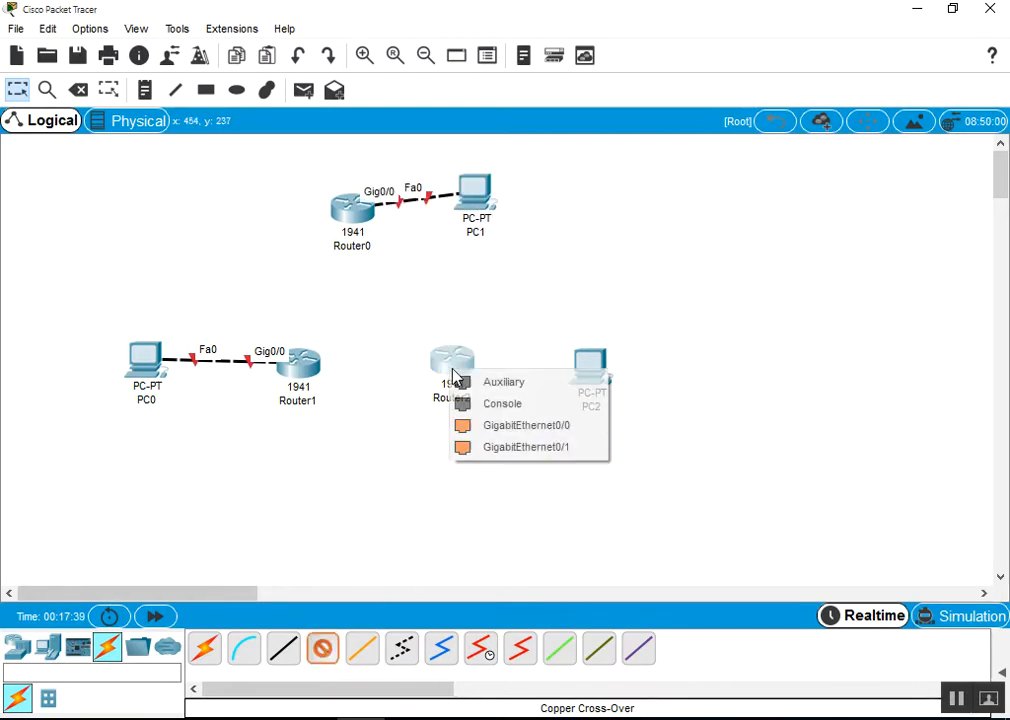
click(490, 425)
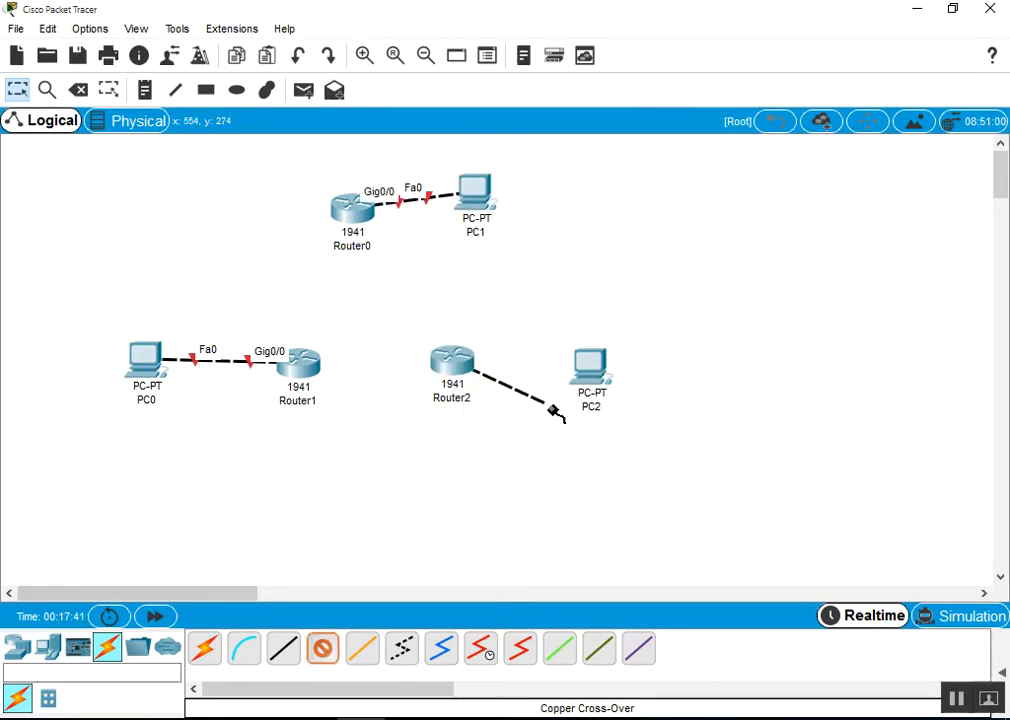
click(595, 372)
click(663, 446)
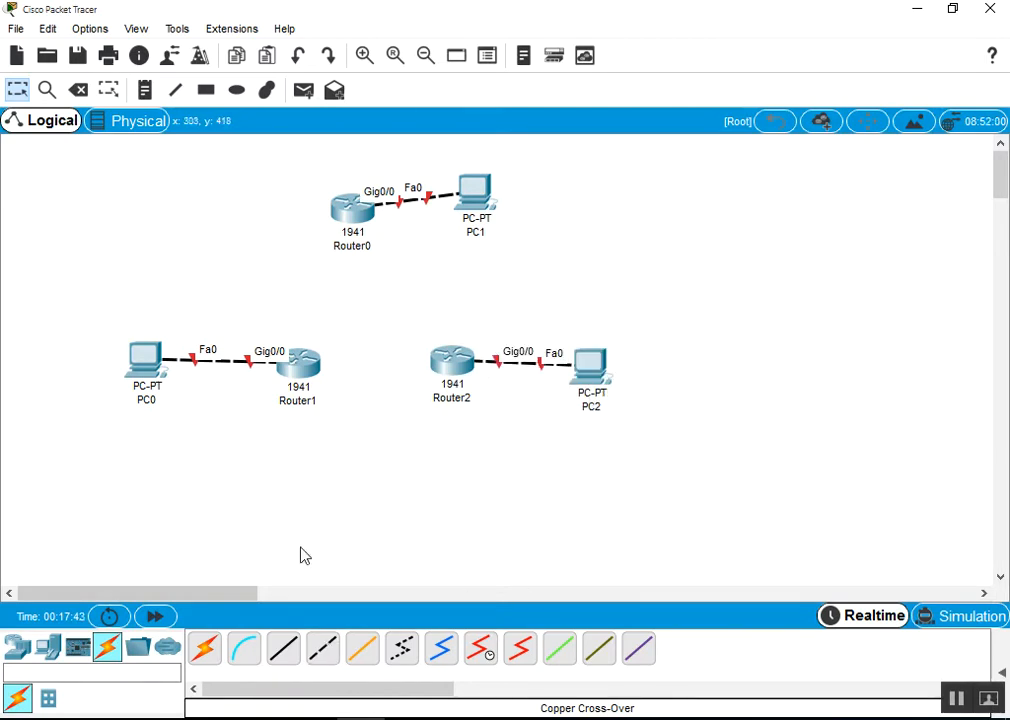
Rename PC0, PC1 and PC2 to PCA, PCB and PCC
click(153, 410)
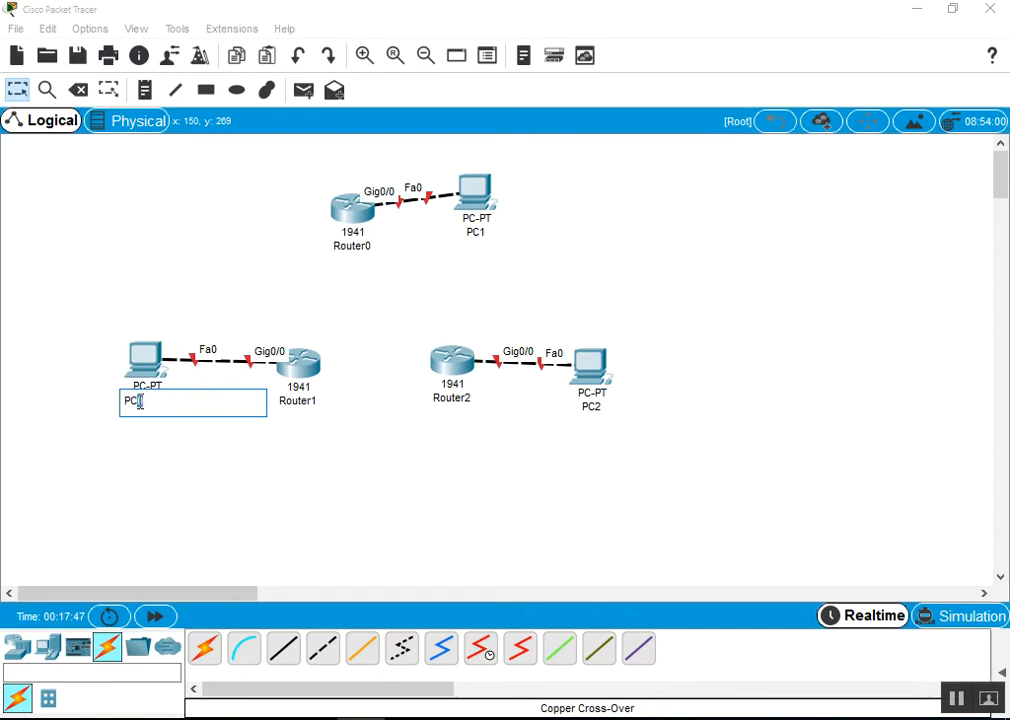
text(A)
click(479, 238)
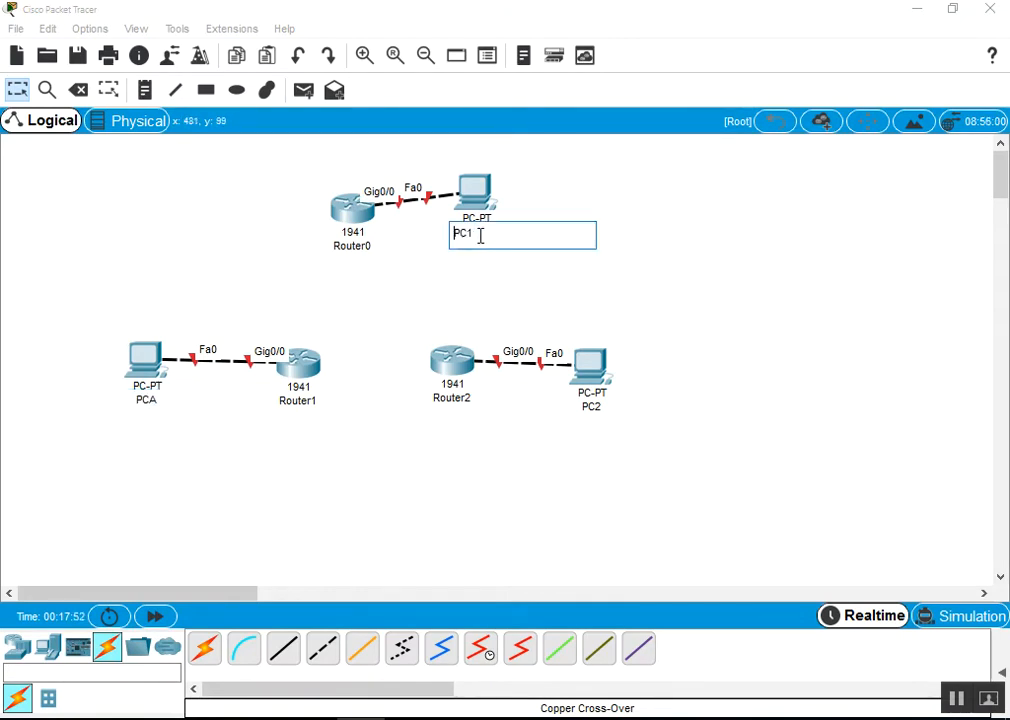
text(B)
click(595, 409)
drag(593, 408, 587, 408)
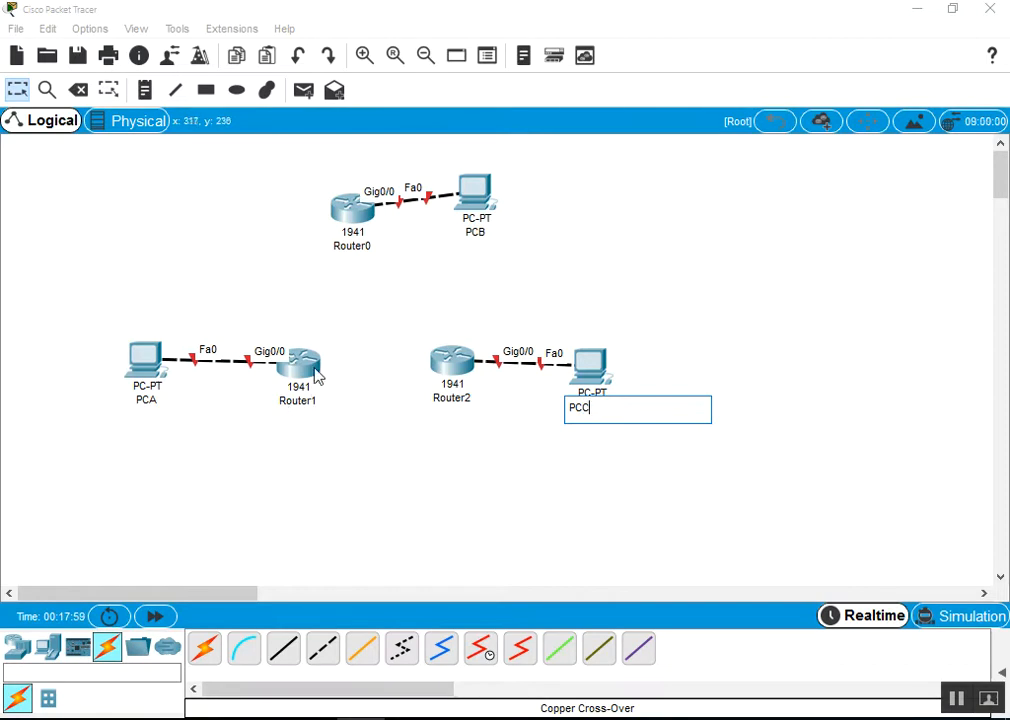
Rename Router1, Router0 and Router2 to R1, R2 and R3
click(300, 402)
drag(309, 402, 286, 402)
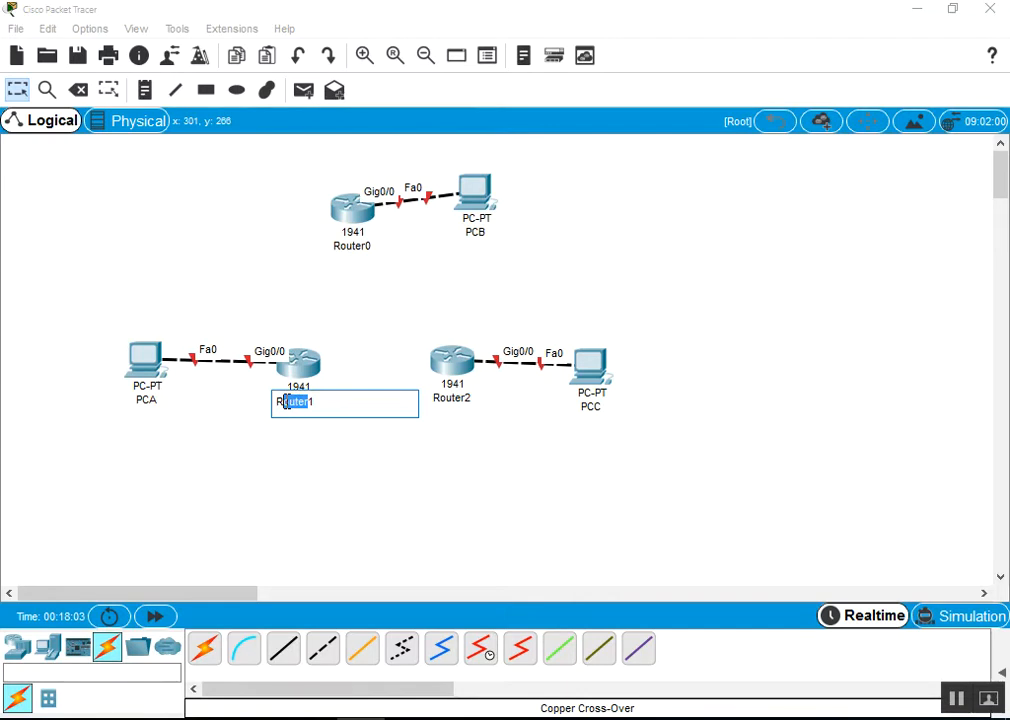
key(BackSpace)
click(367, 250)
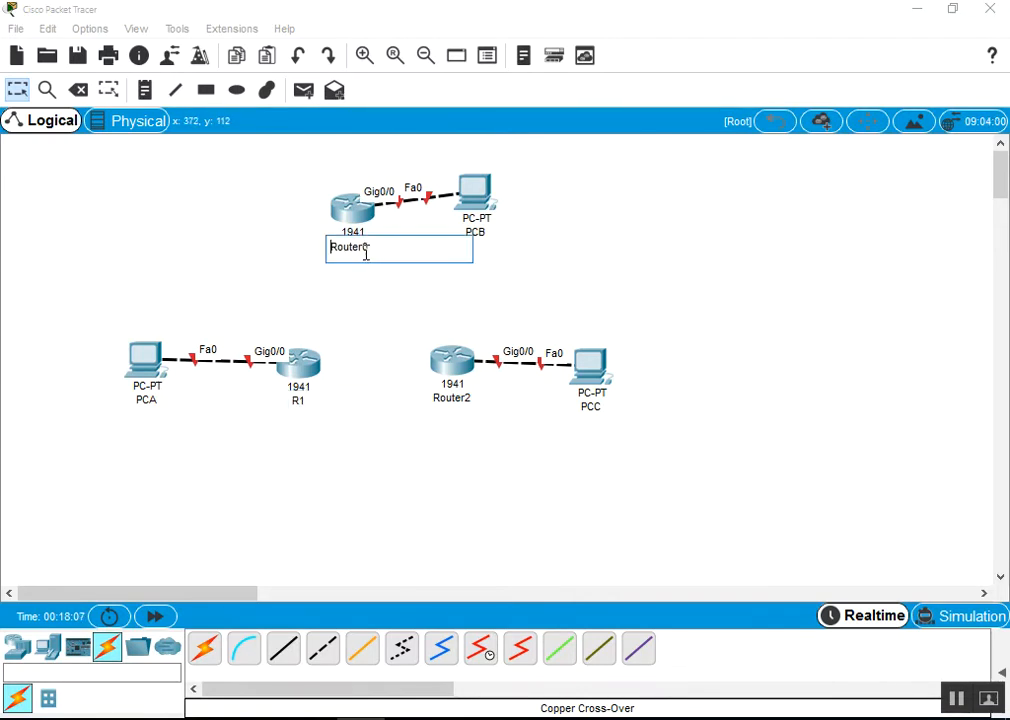
drag(372, 250, 341, 255)
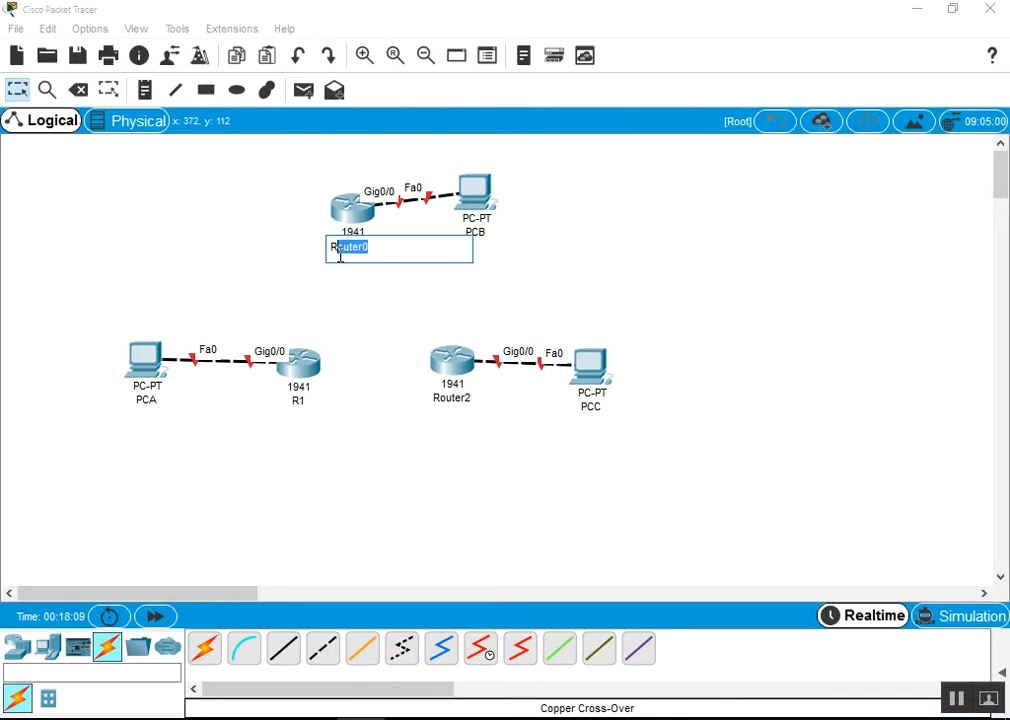
text(2)
click(455, 398)
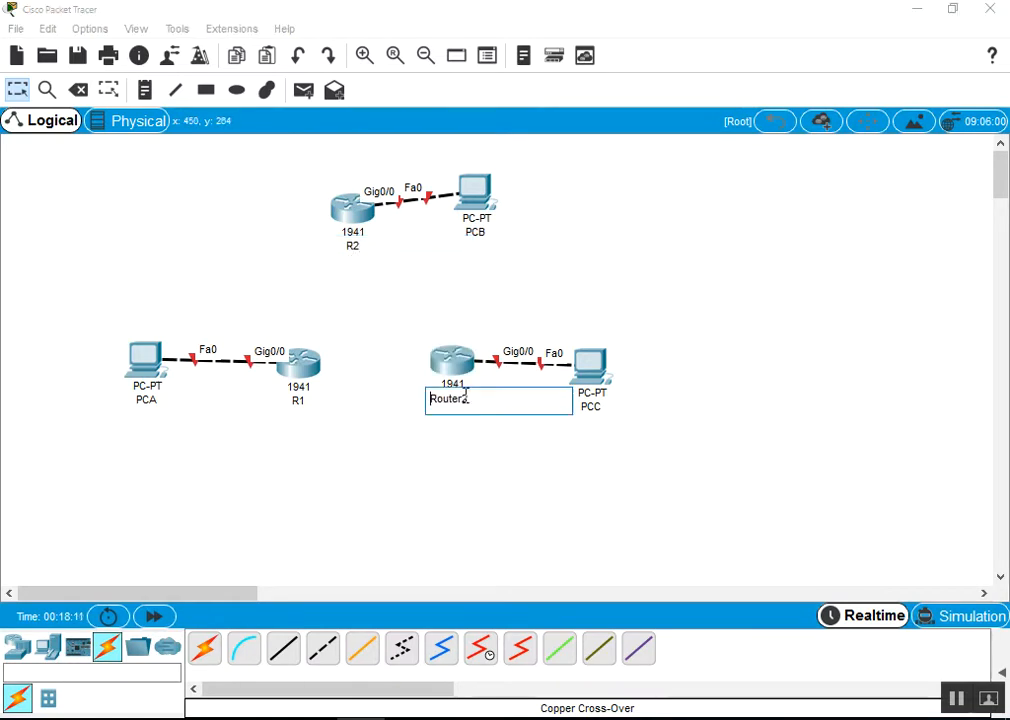
drag(475, 398, 440, 400)
text(3)
click(389, 457)
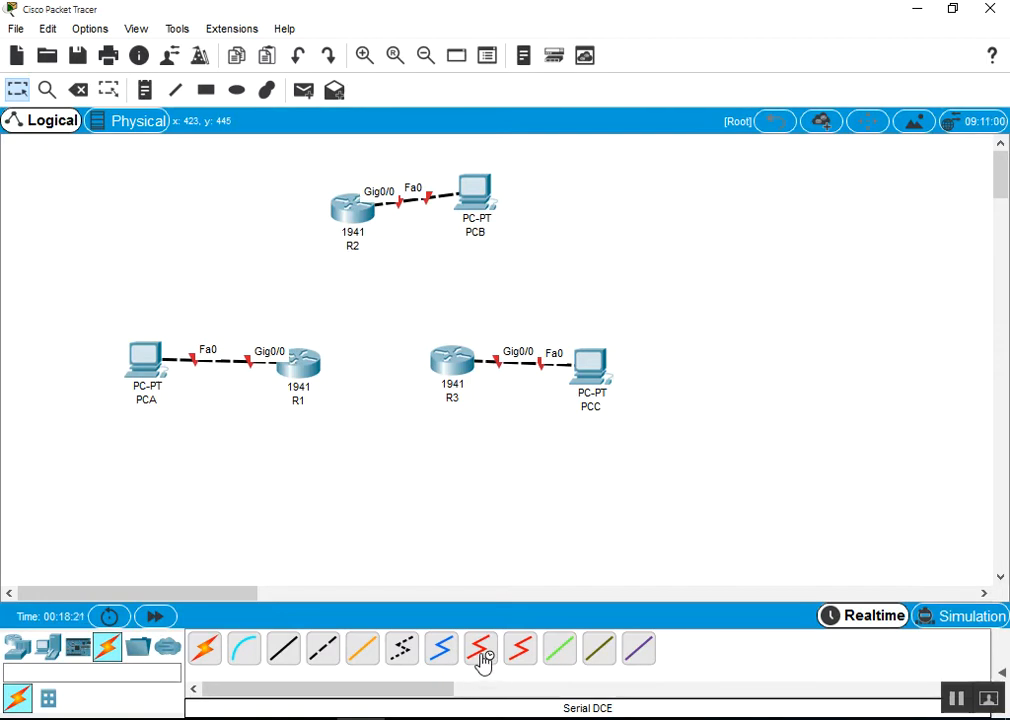
Try a Serial DCE link from R1, find it has no serial ports, and open R1's device window
click(482, 657)
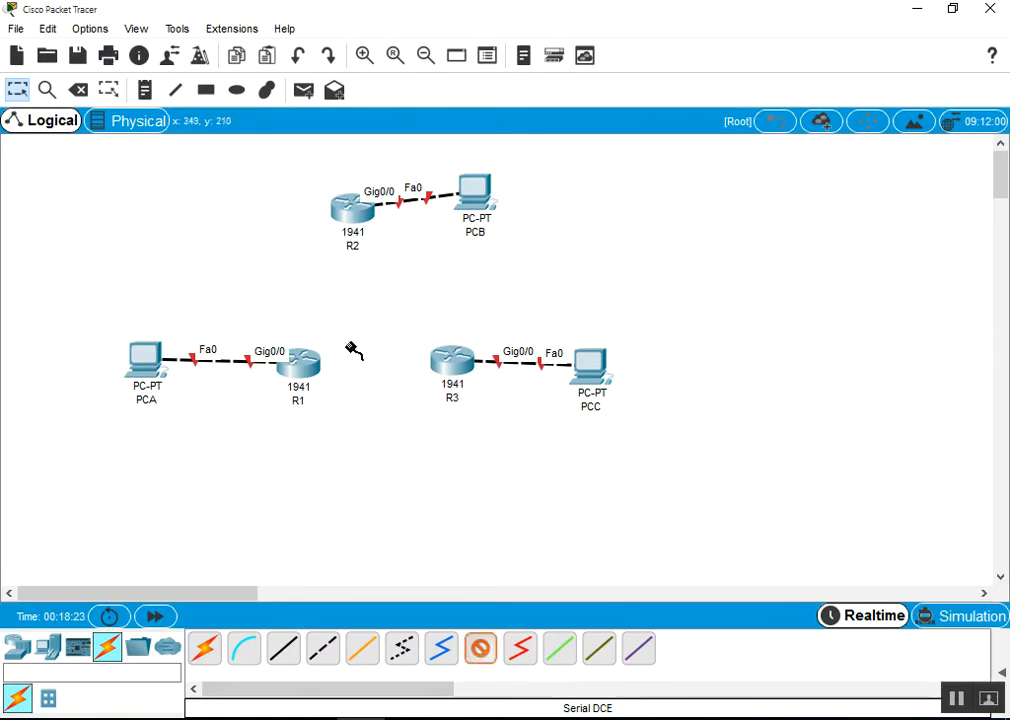
click(300, 358)
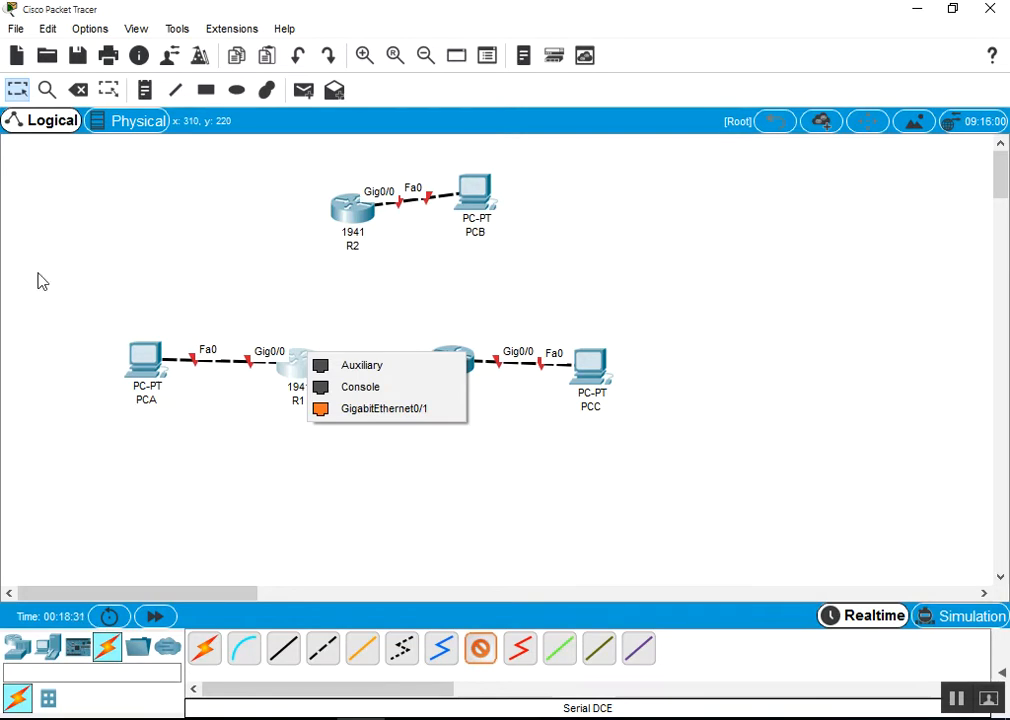
click(20, 93)
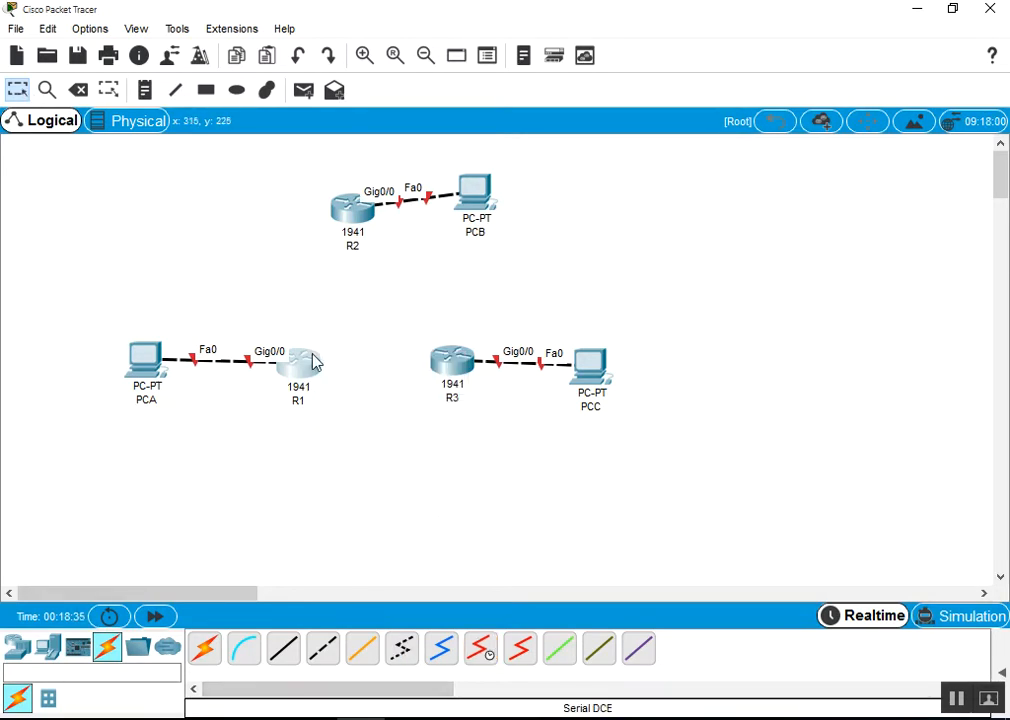
click(305, 374)
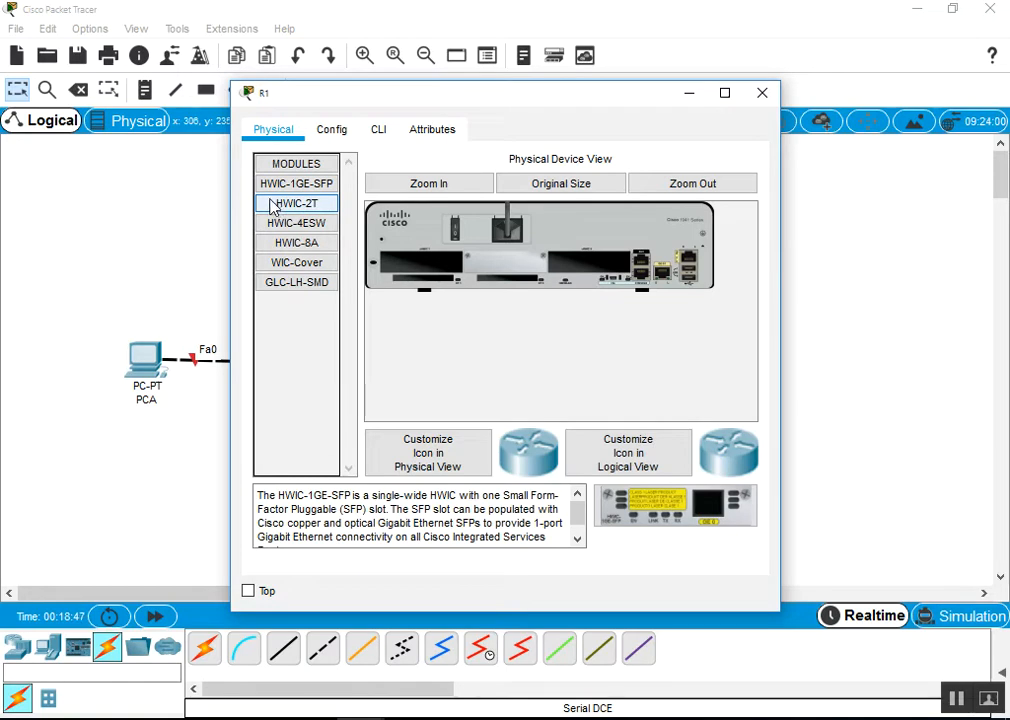
Install an HWIC-2T card into the empty slot of R1, R2 and R3 in turn
drag(295, 205, 600, 268)
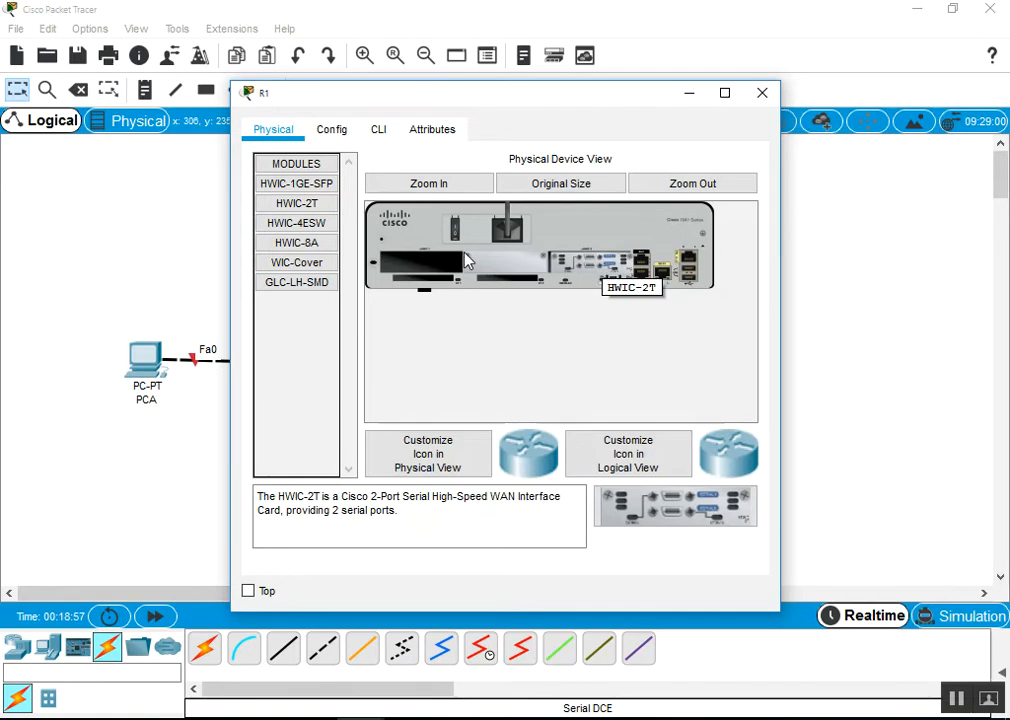
click(762, 93)
click(364, 222)
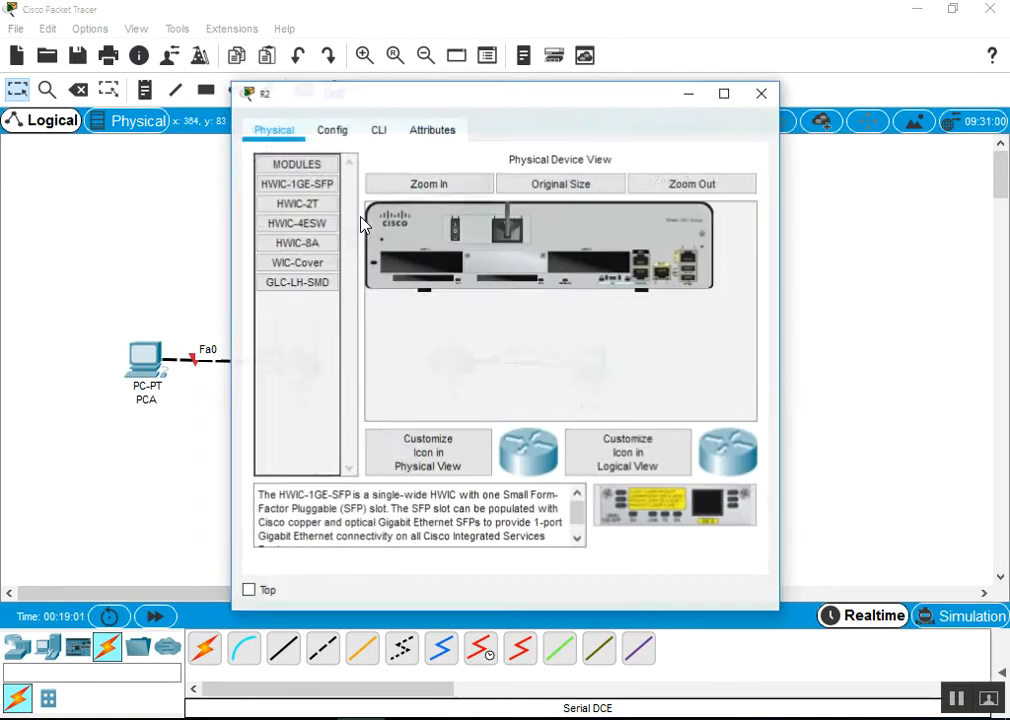
drag(296, 203, 595, 272)
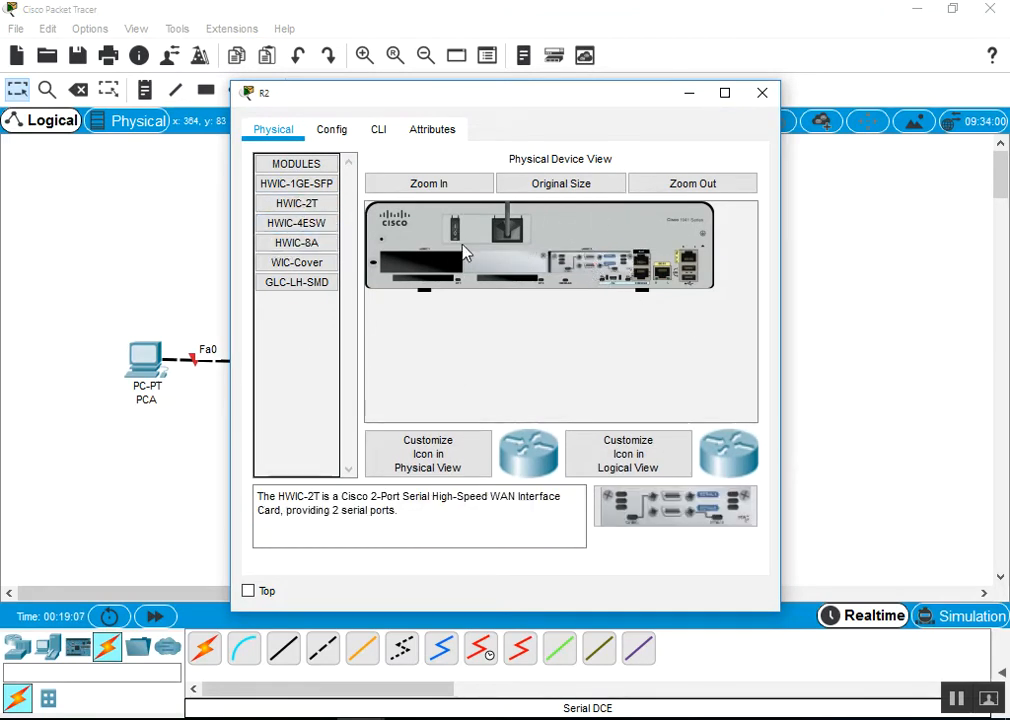
click(762, 93)
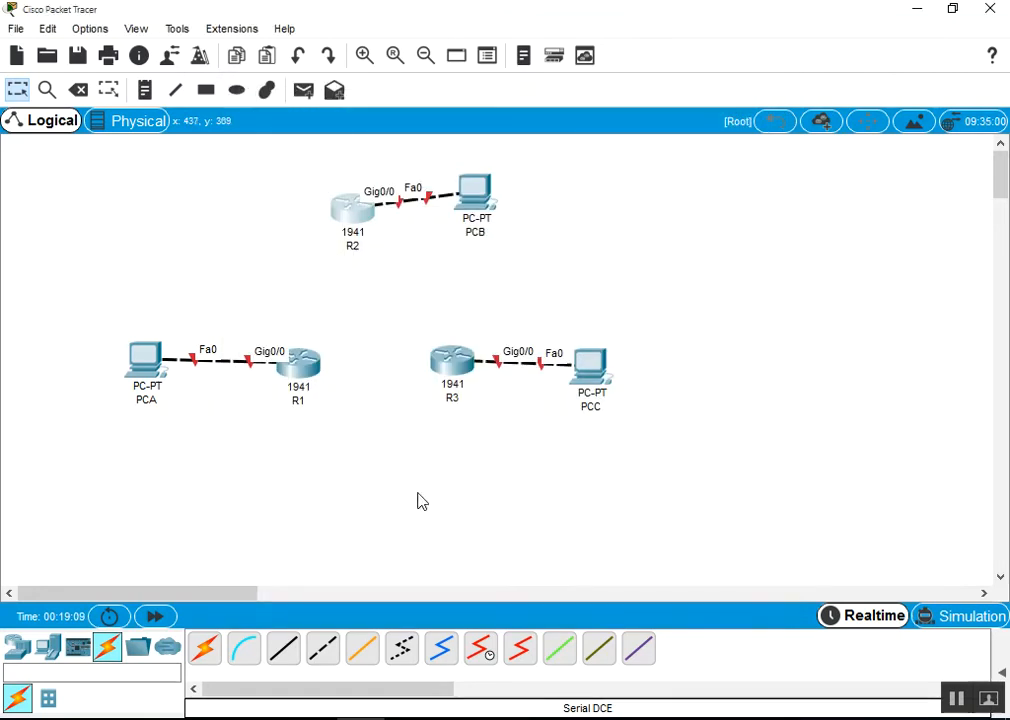
click(446, 361)
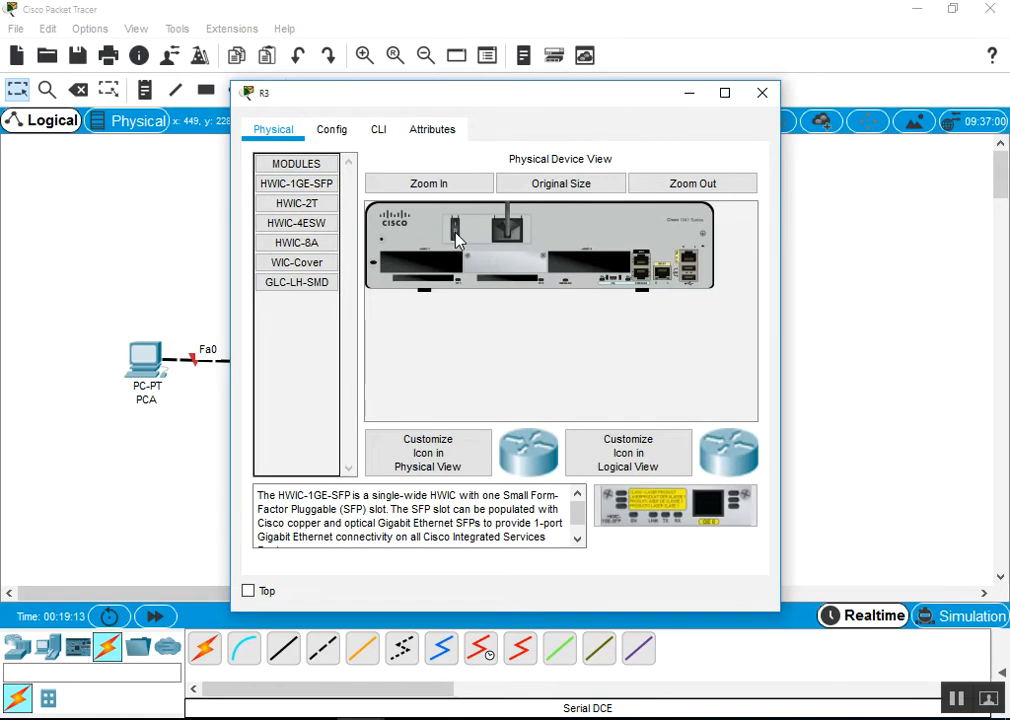
drag(289, 215, 590, 272)
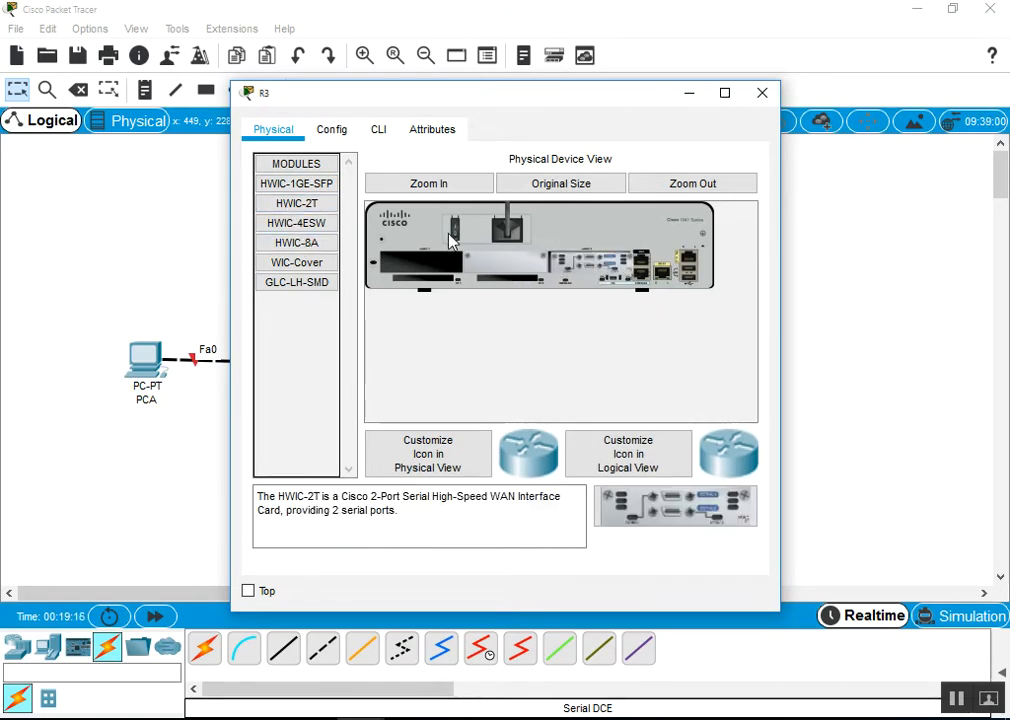
click(762, 93)
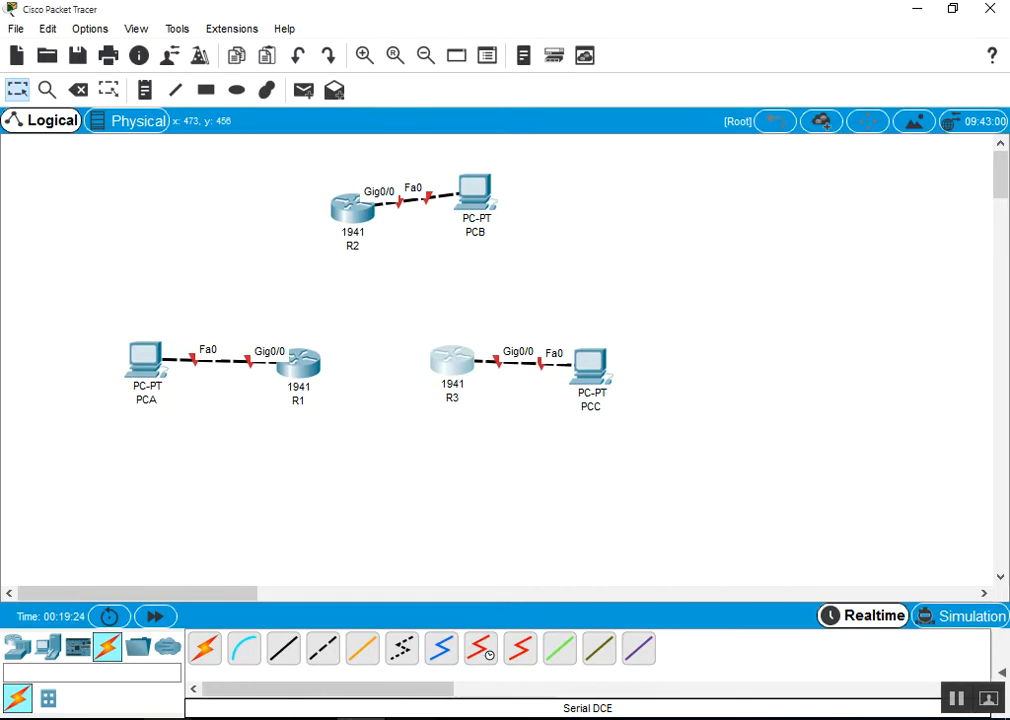
click(168, 718)
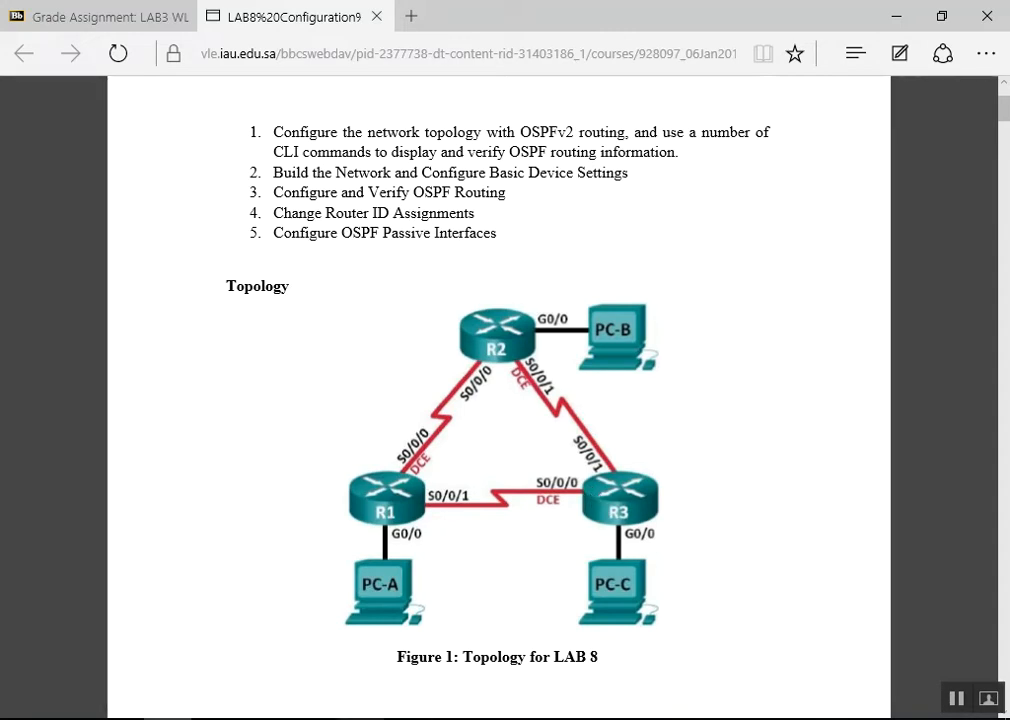
key(alt+Tab)
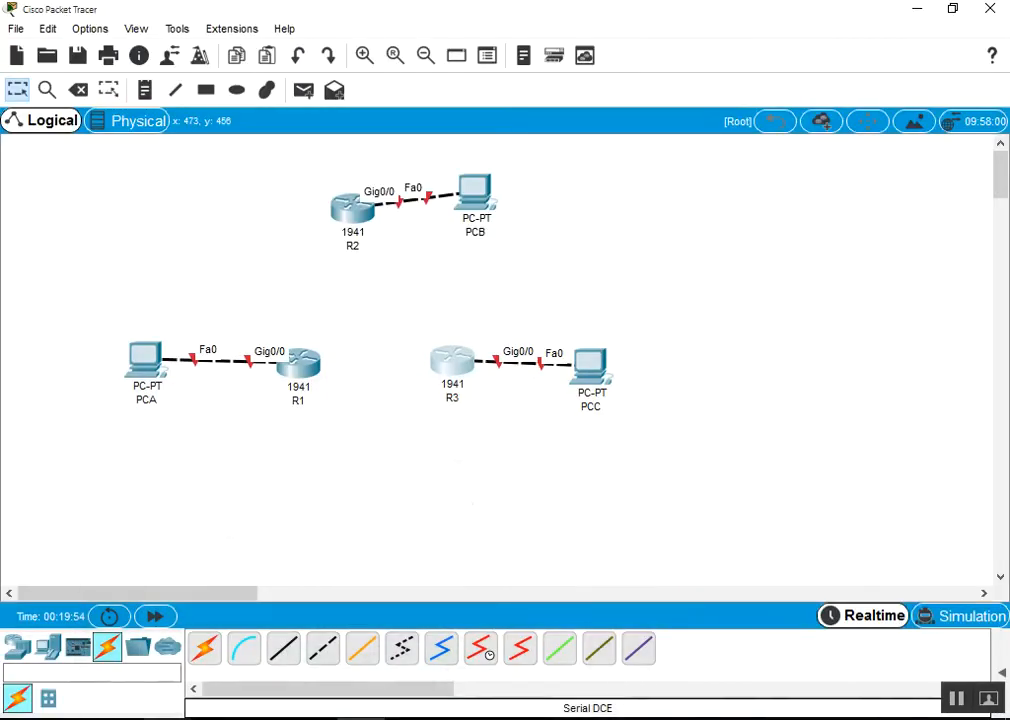
Link R1 Serial0/0/0 to R2 Serial0/0/0 with a Serial DCE cable
click(478, 650)
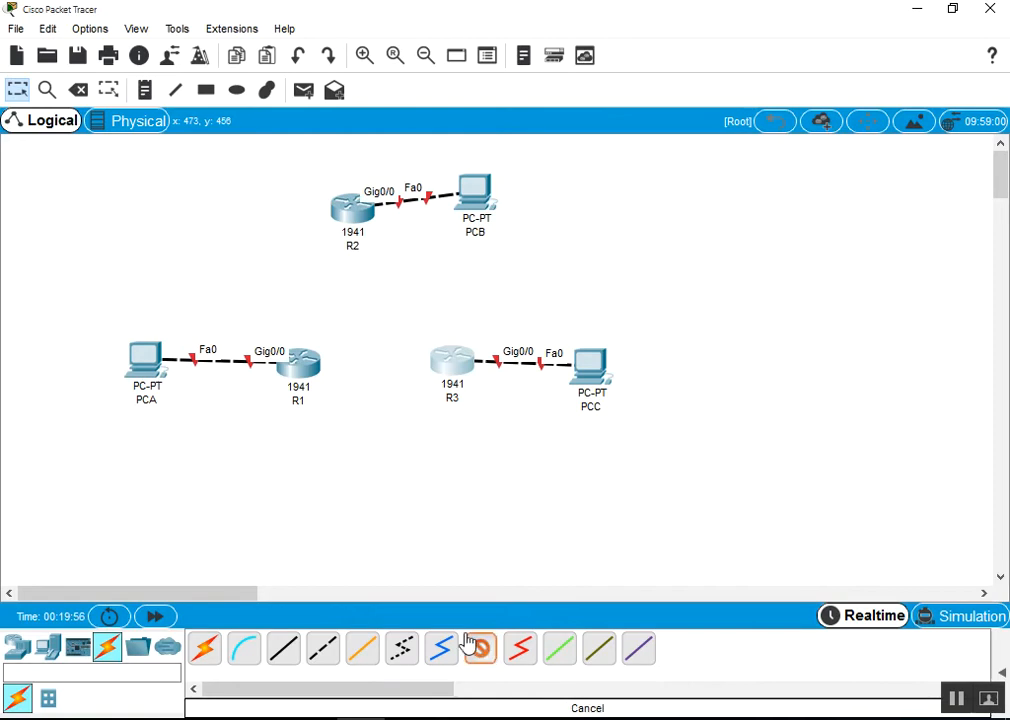
click(297, 360)
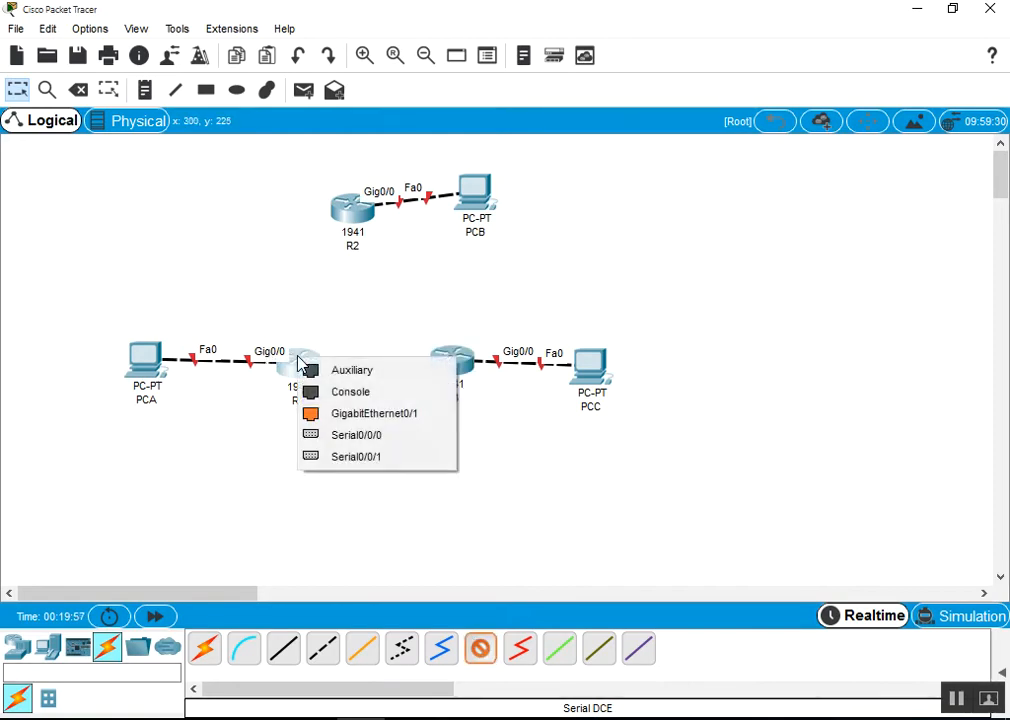
click(380, 438)
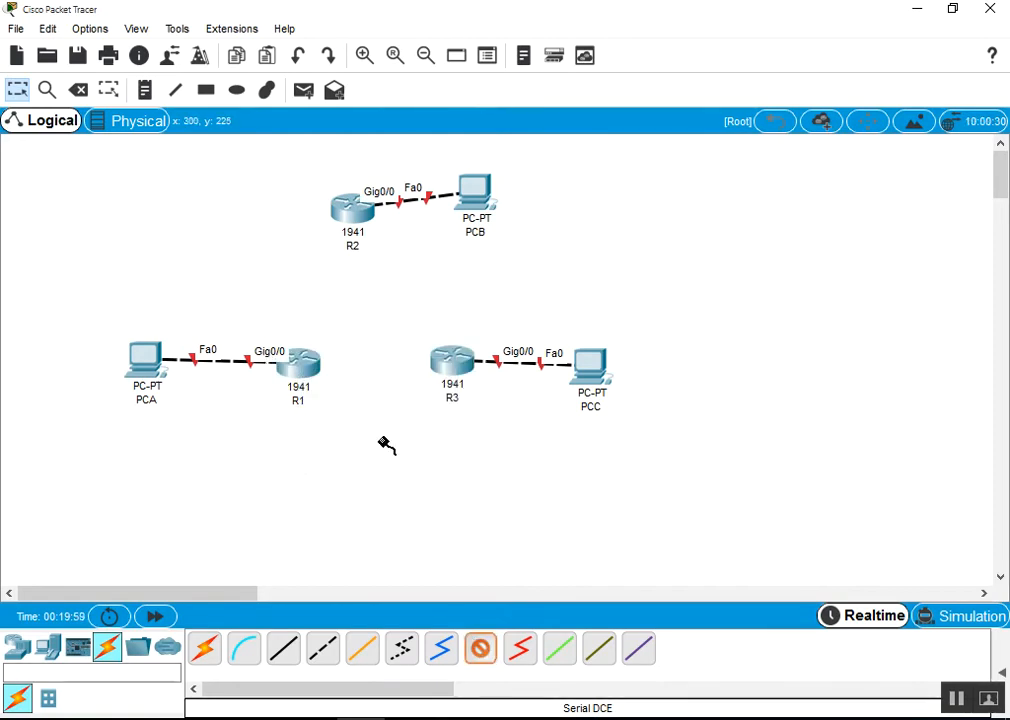
click(362, 218)
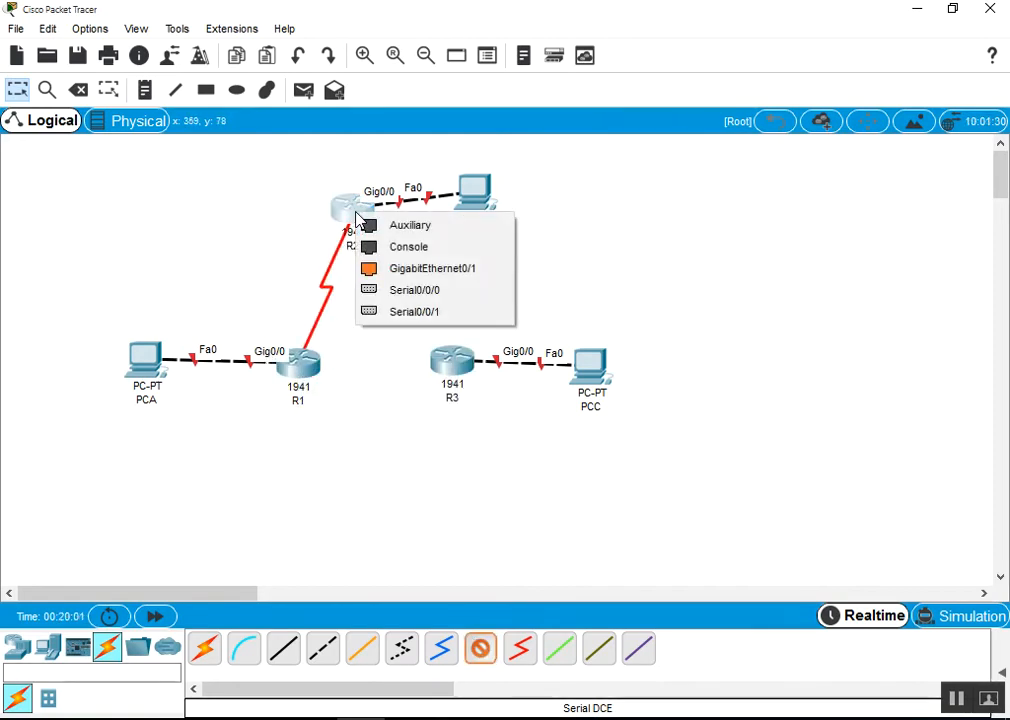
click(430, 291)
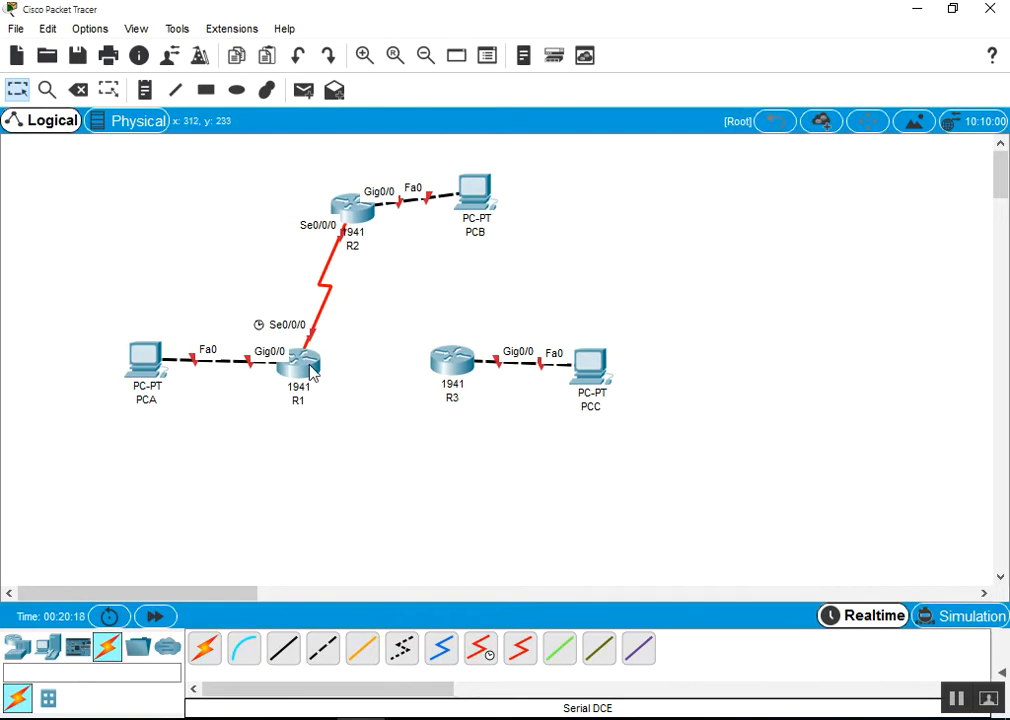
Link R2 Serial0/0/1 to R3 Serial0/0/1 with Serial DCE, then nudge R1 slightly left
mouse_move(290, 386)
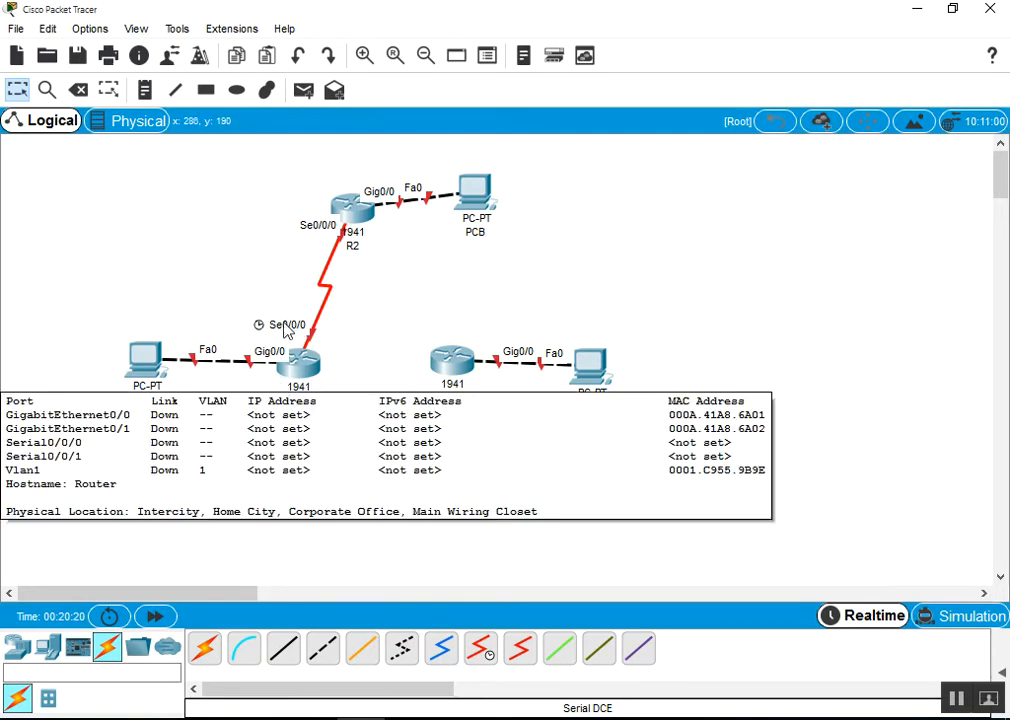
click(479, 648)
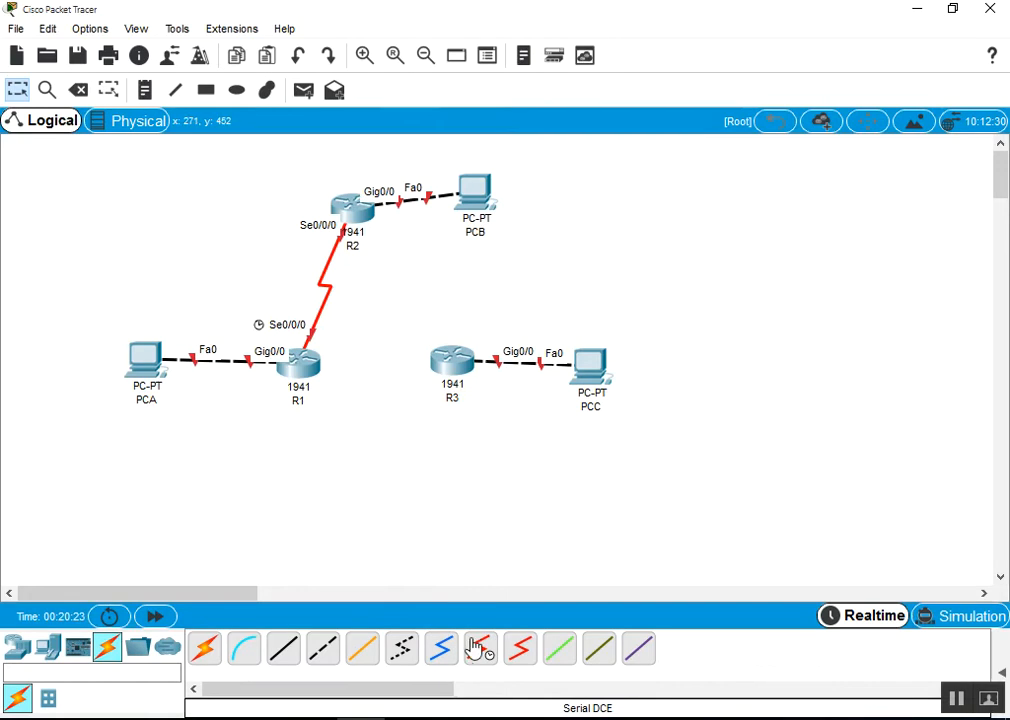
click(357, 210)
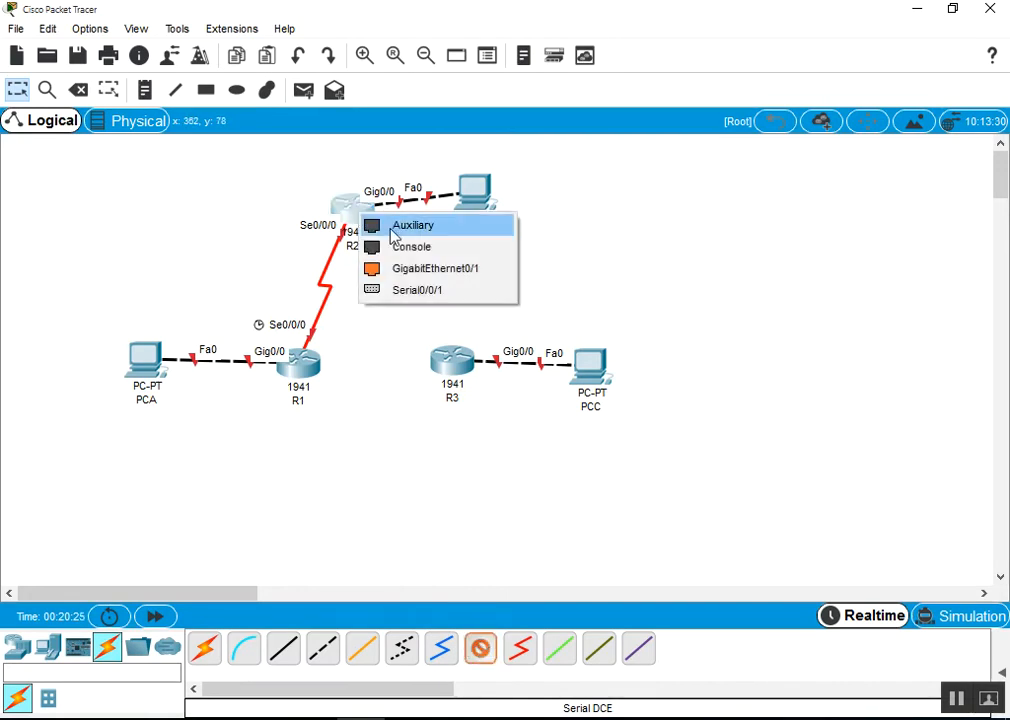
click(440, 291)
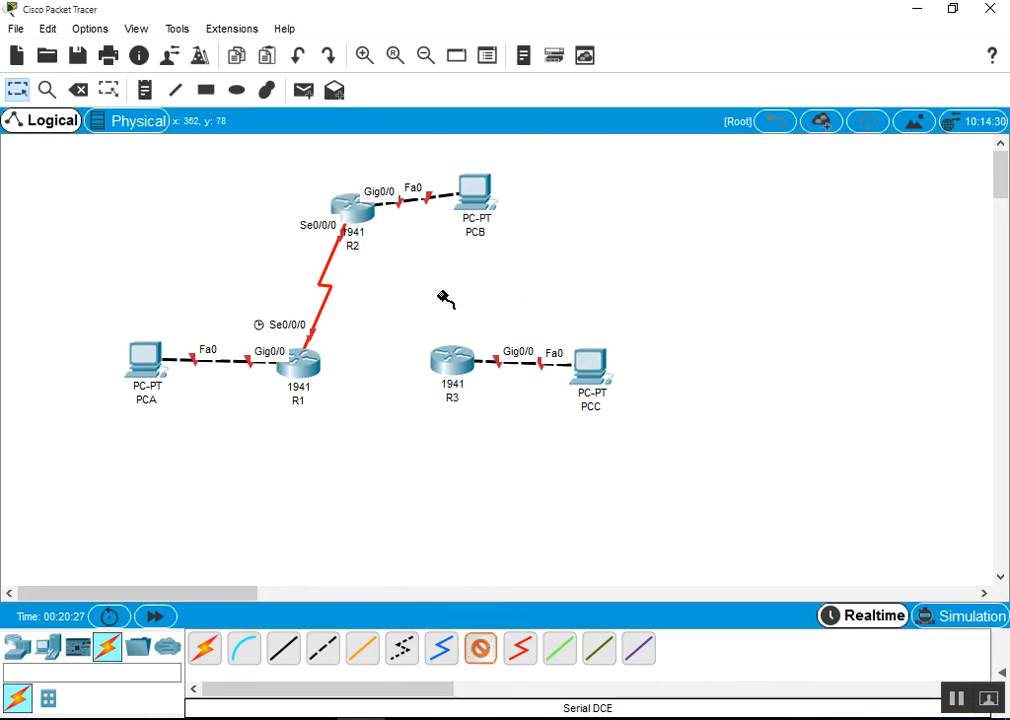
click(456, 363)
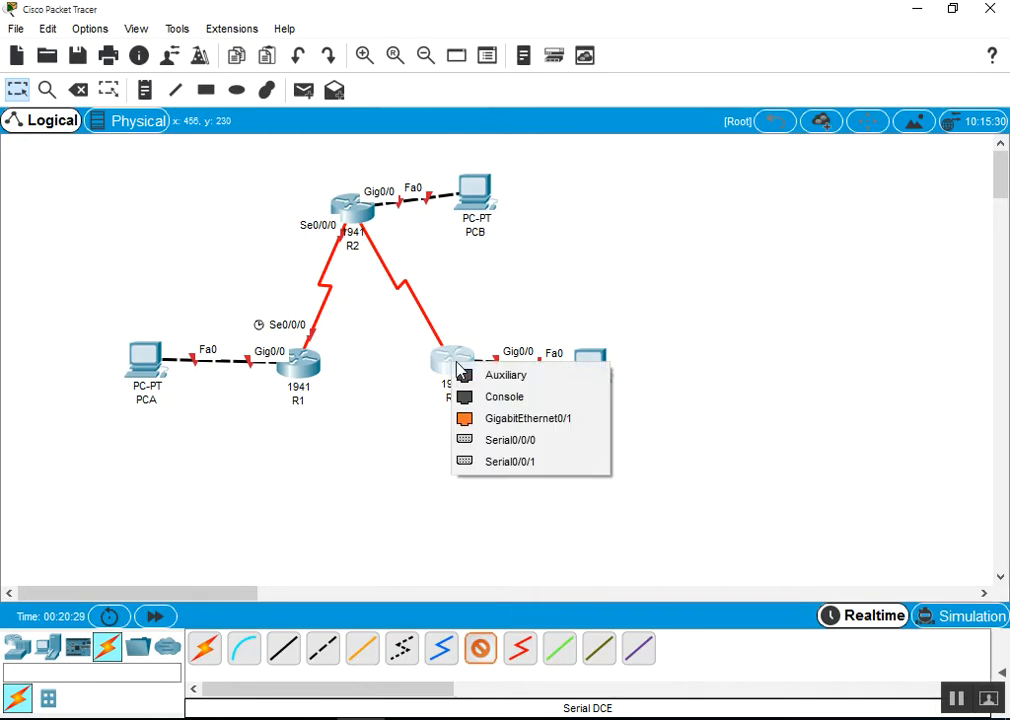
click(526, 462)
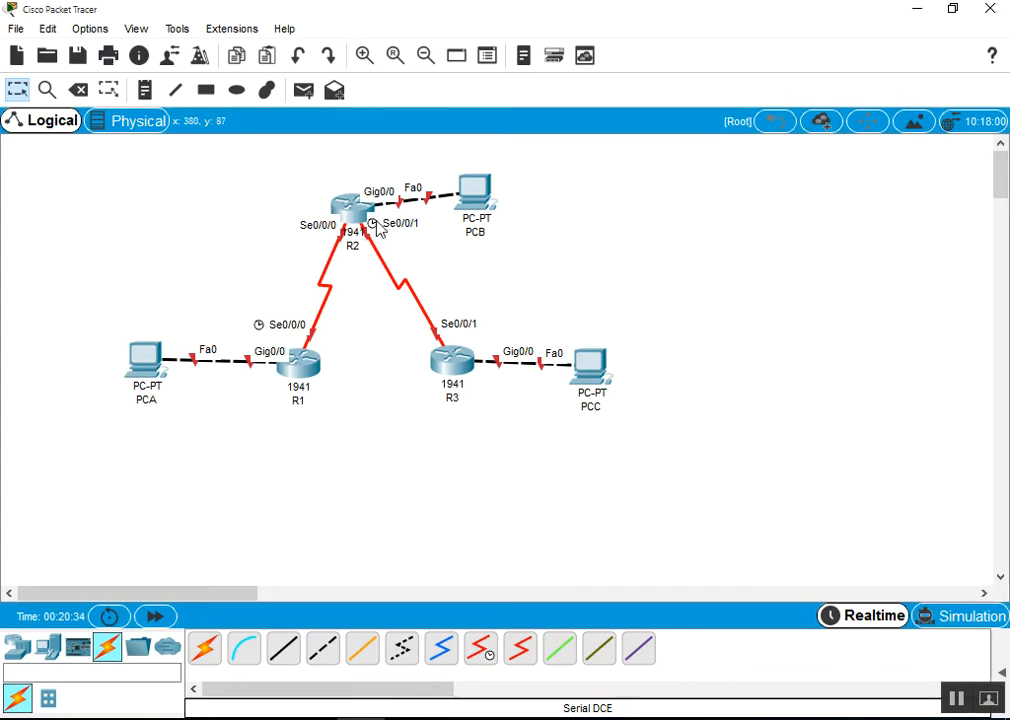
drag(308, 378, 283, 390)
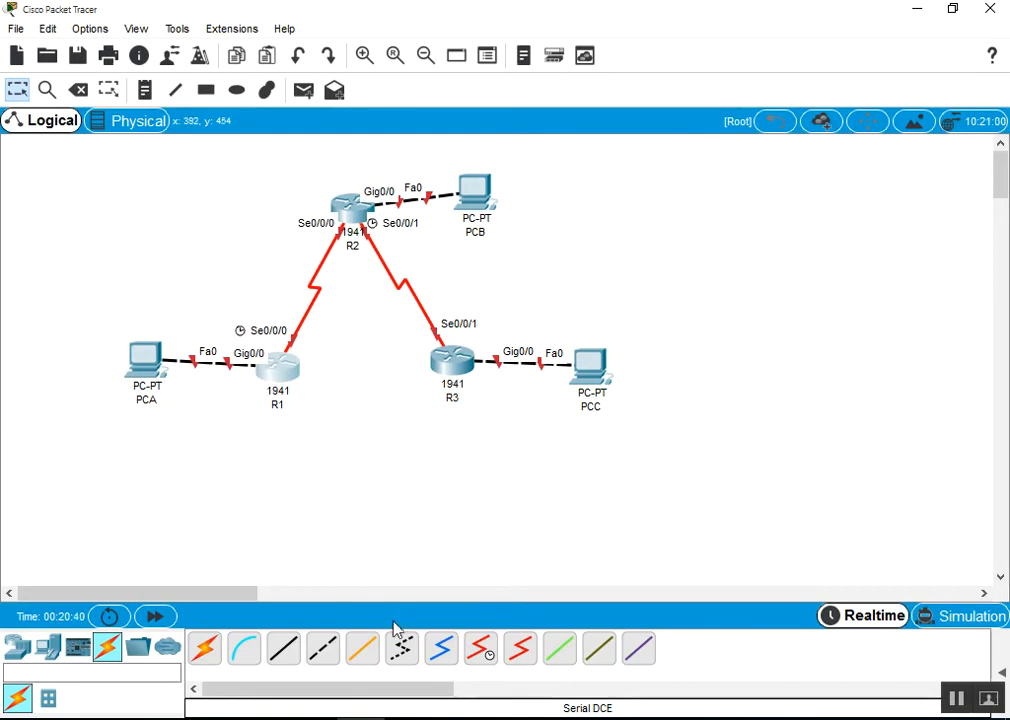
Connect R1 Serial0/0/1 to R3 Serial0/0/0 using a Serial DTE cable instead of DCE
click(485, 653)
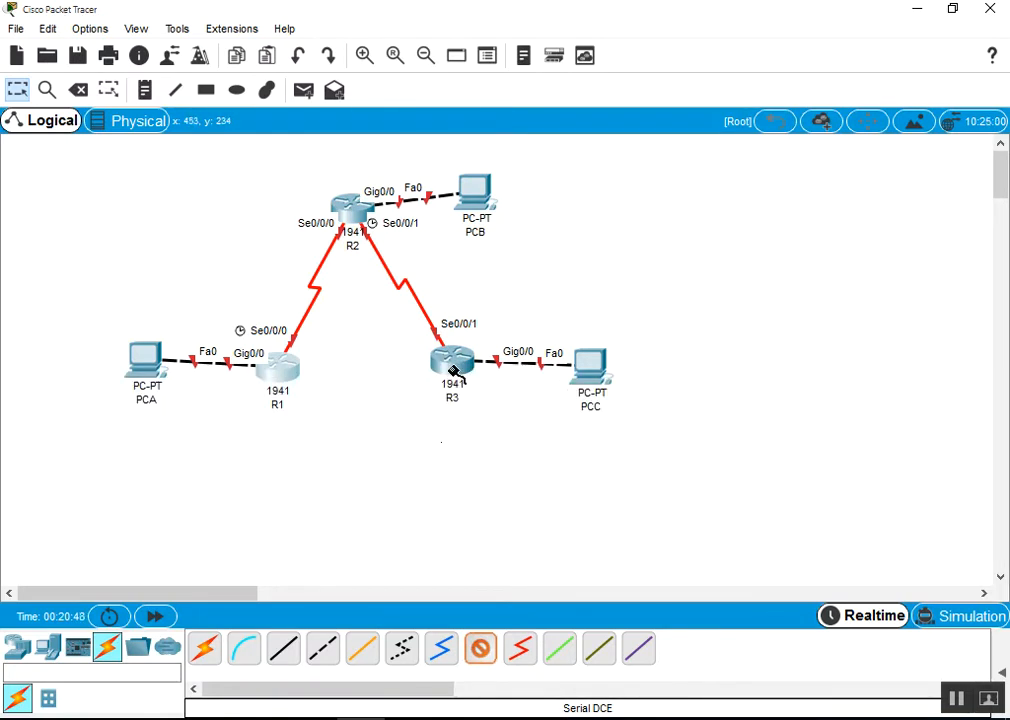
click(480, 652)
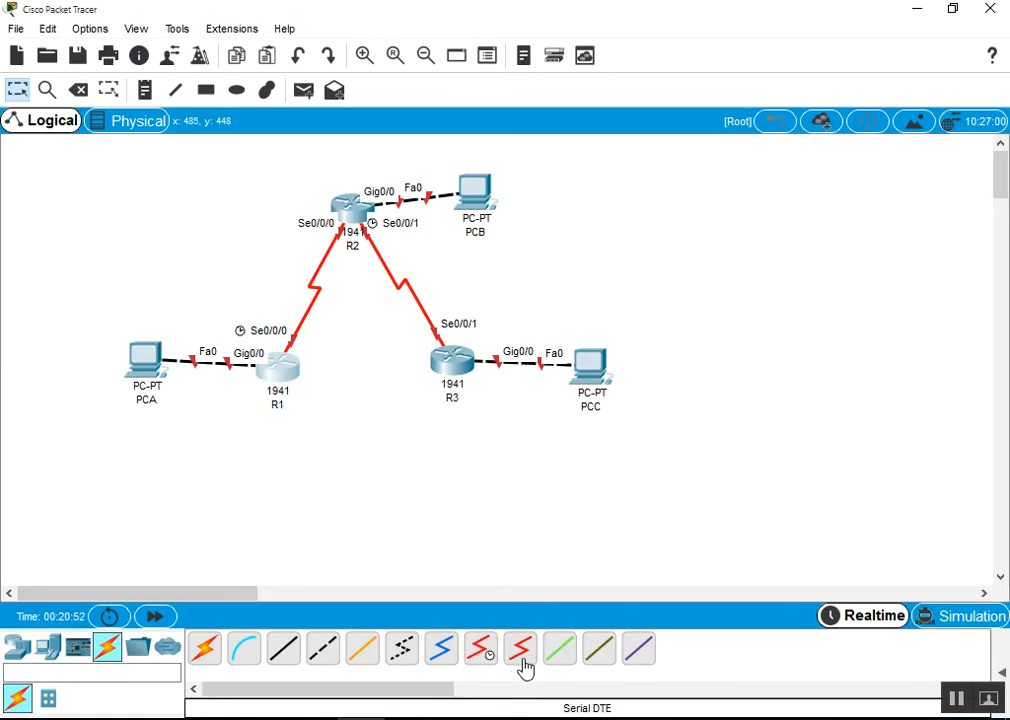
click(522, 656)
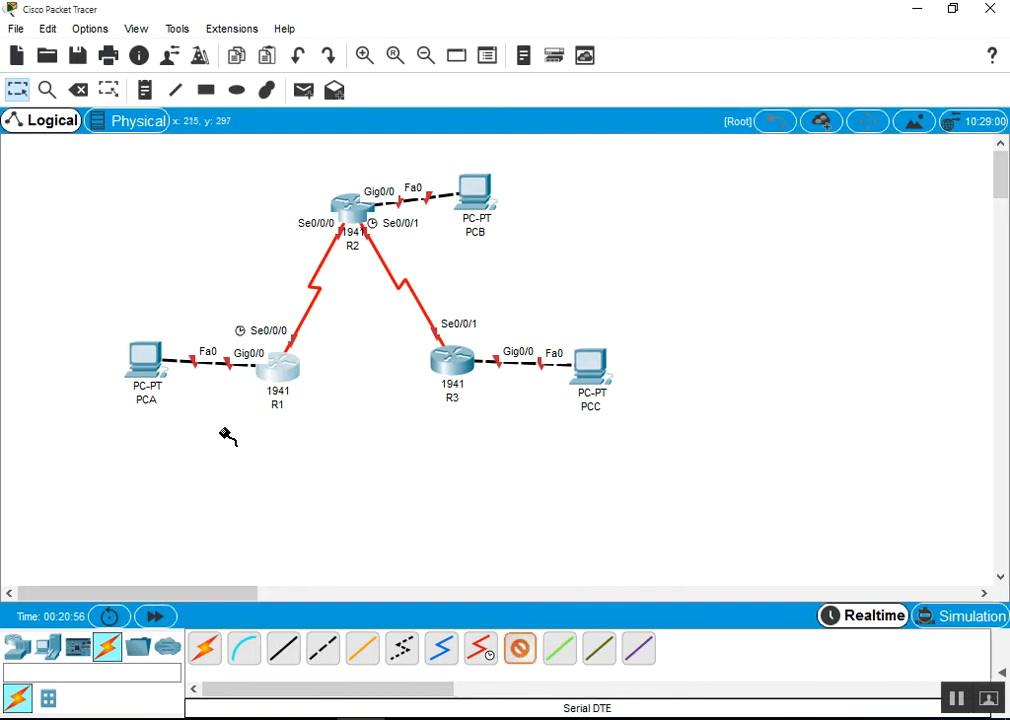
click(281, 377)
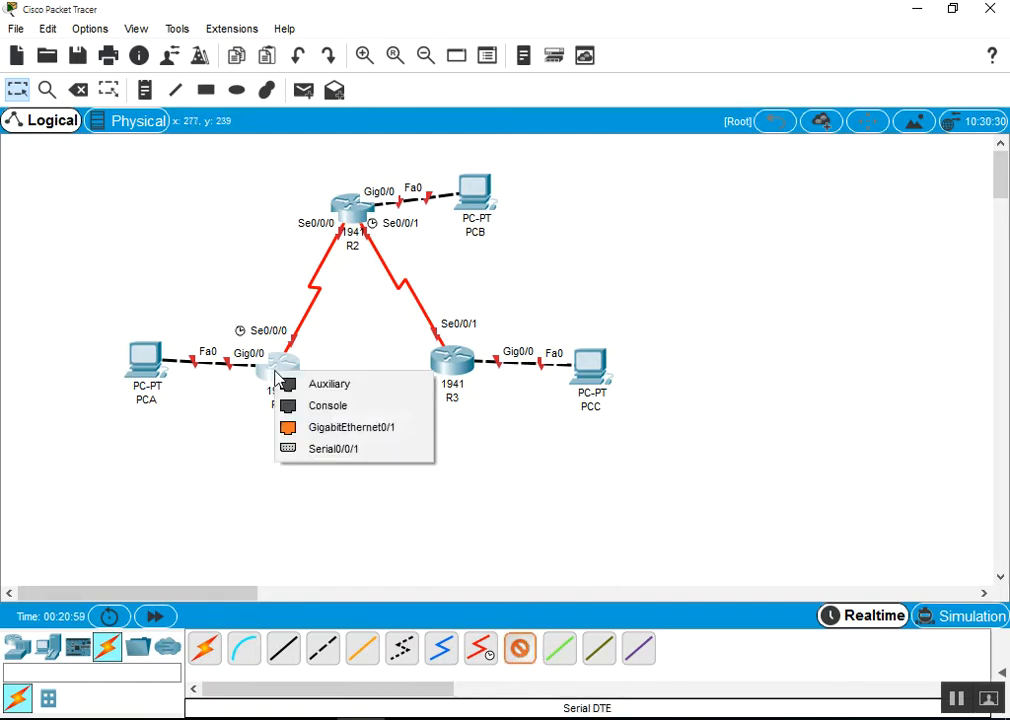
click(355, 452)
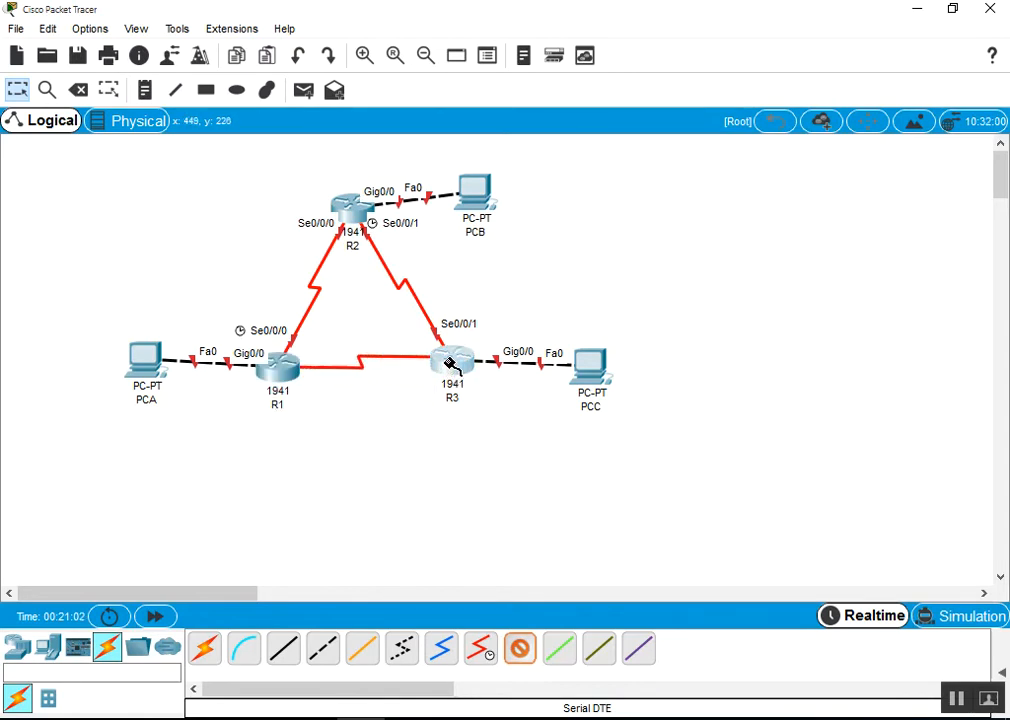
click(452, 364)
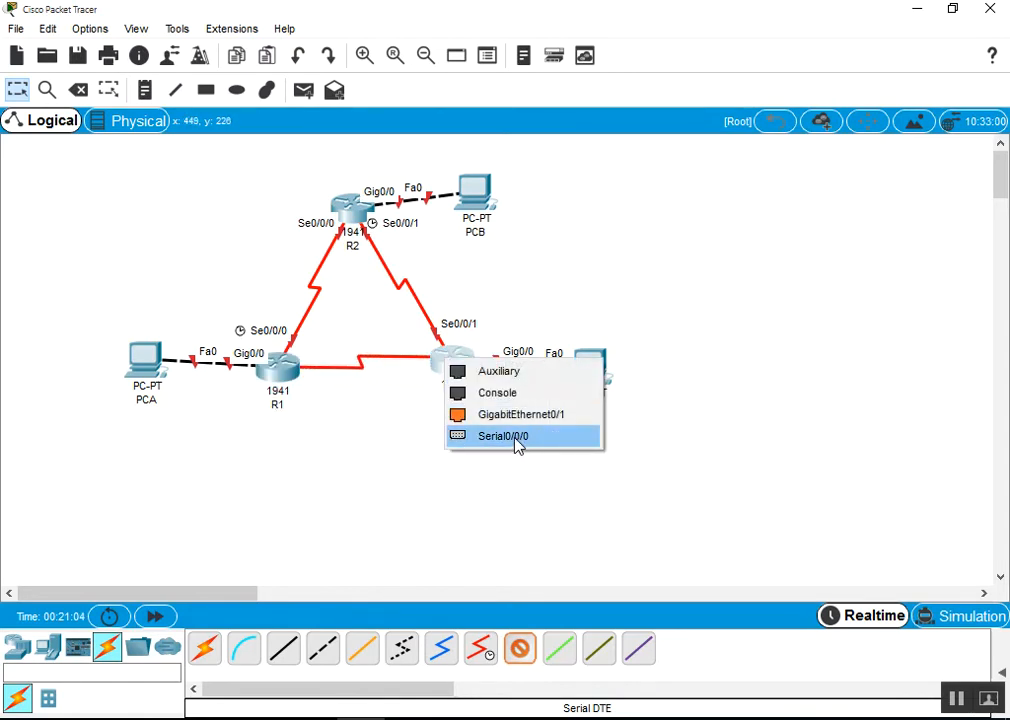
click(500, 437)
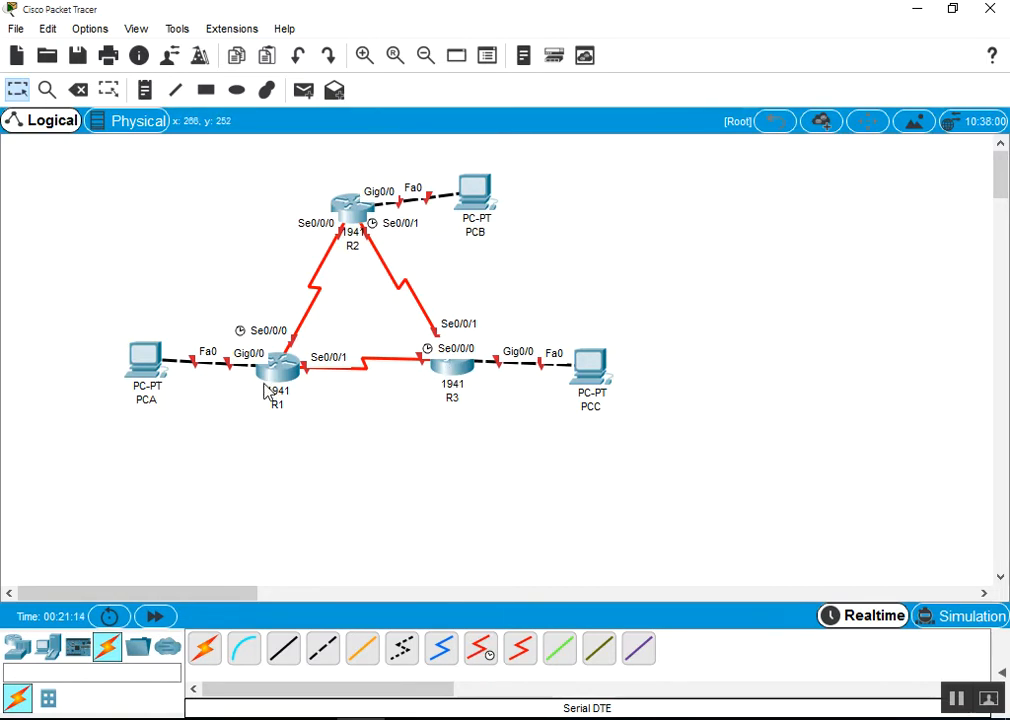
mouse_move(266, 391)
Connect PCA's RS 232 port to R1's Console port with a console cable
click(250, 650)
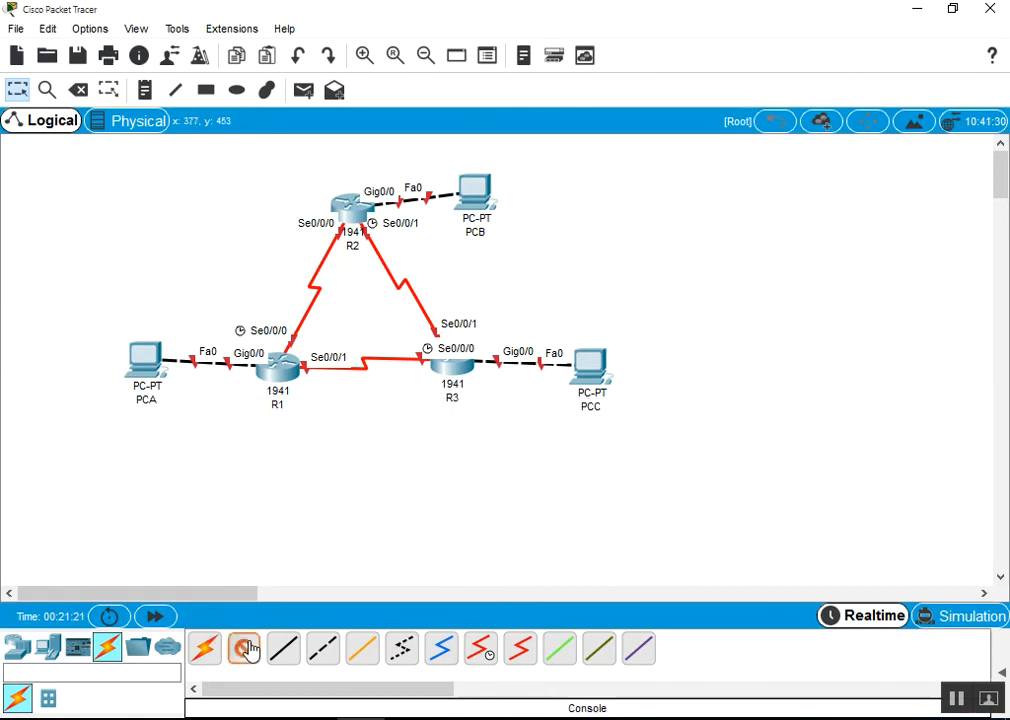
click(143, 361)
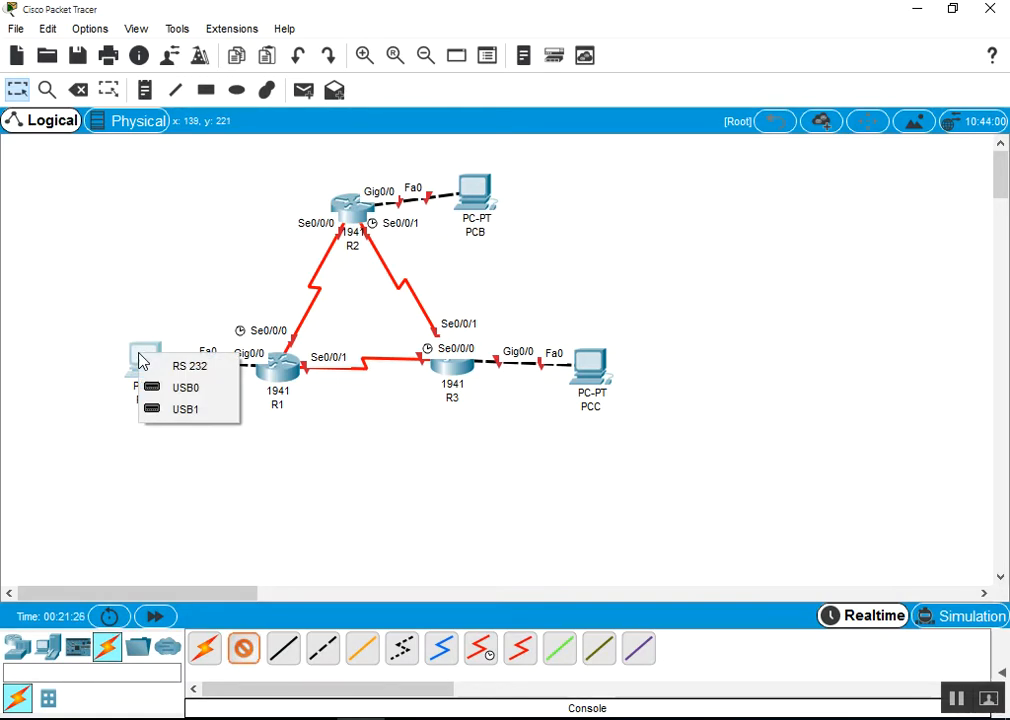
click(205, 366)
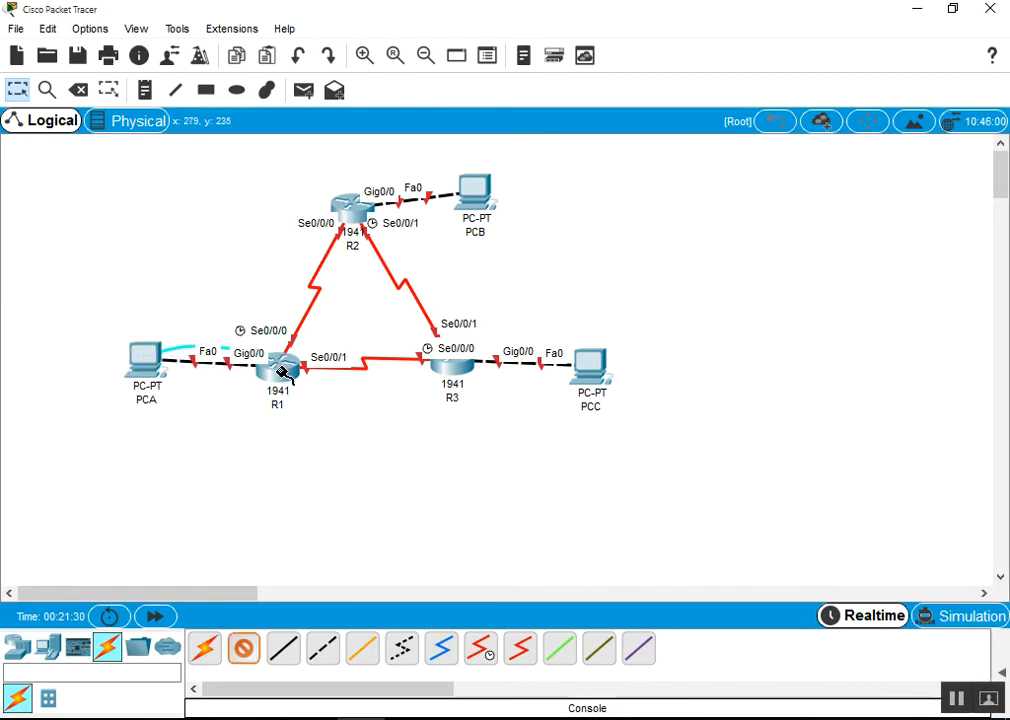
click(281, 372)
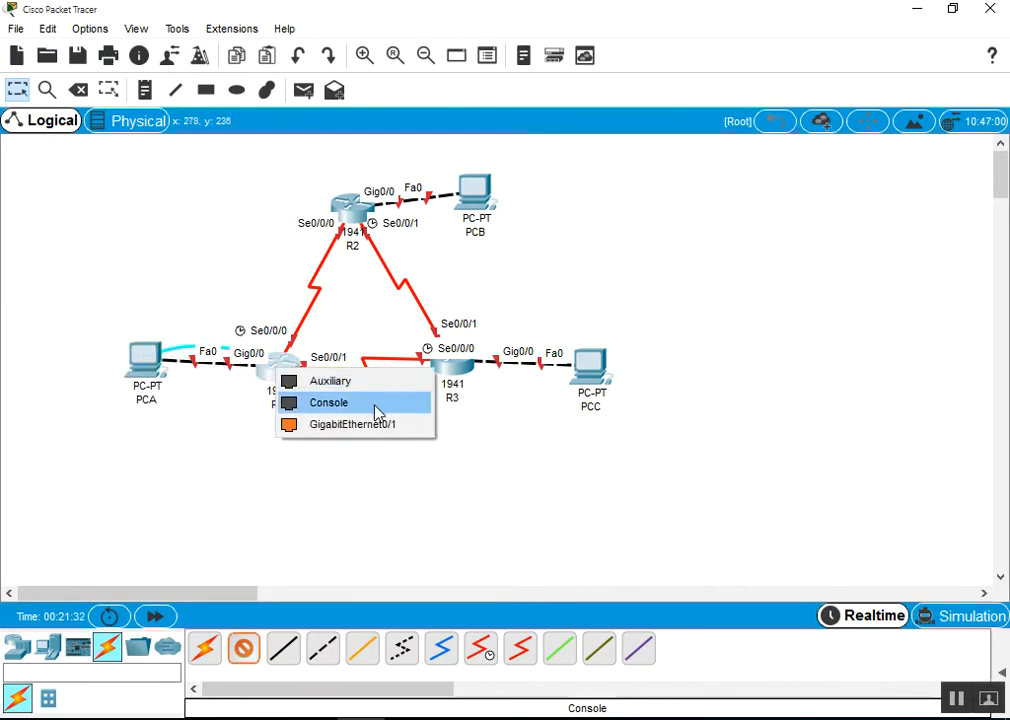
click(331, 405)
Run console cables from R2 and R3 Console ports to PCB and PCC RS 232 ports
click(245, 652)
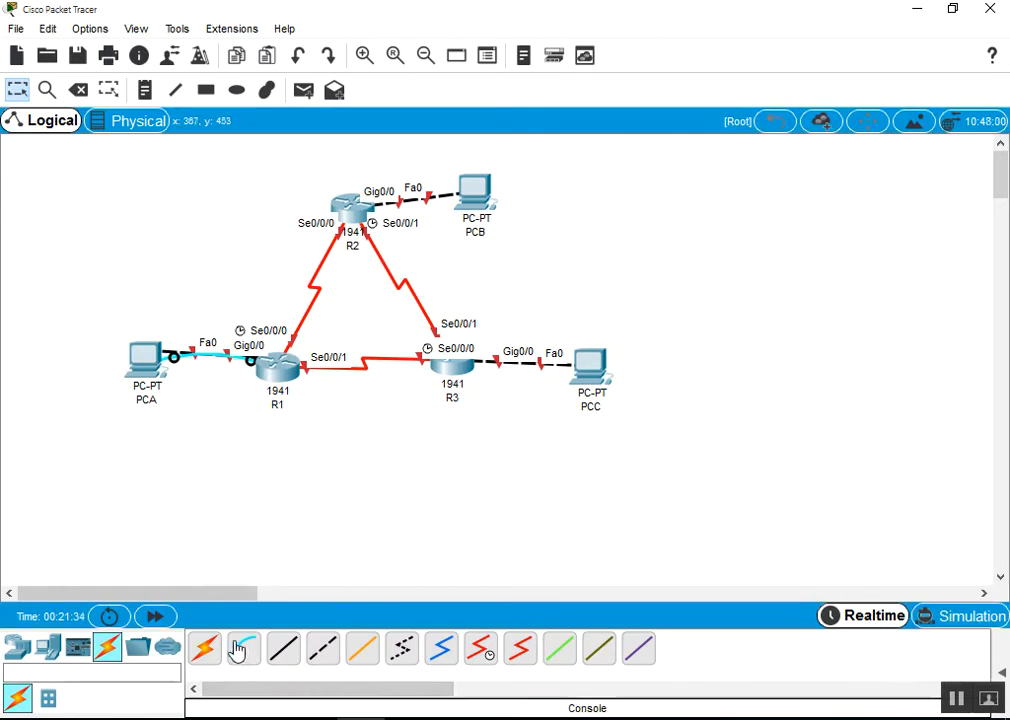
click(362, 199)
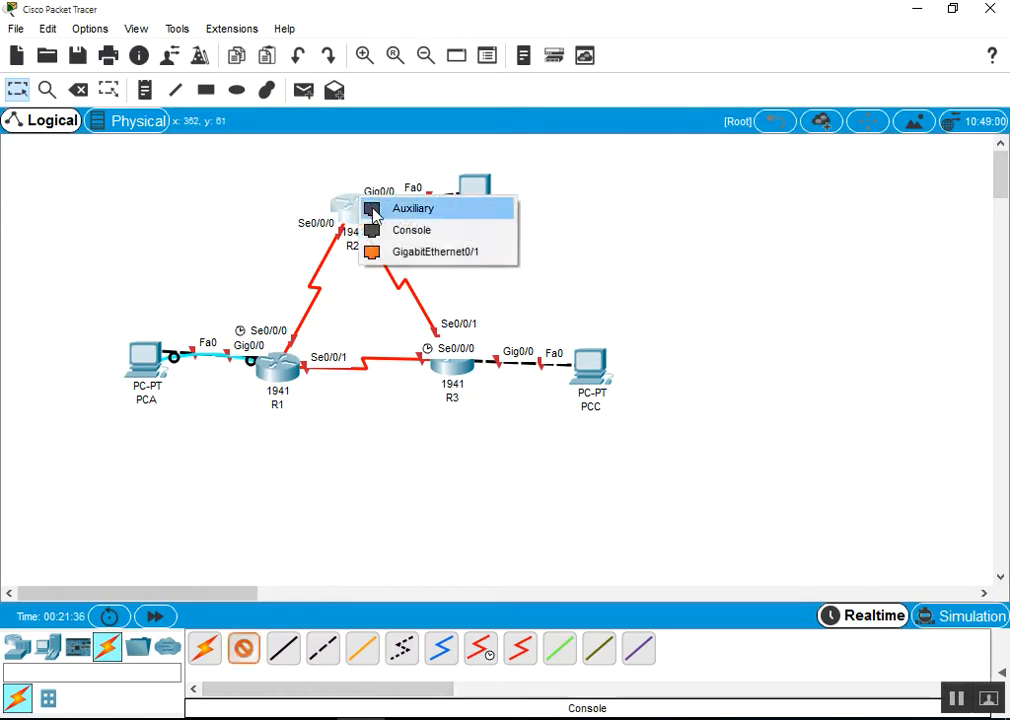
click(424, 232)
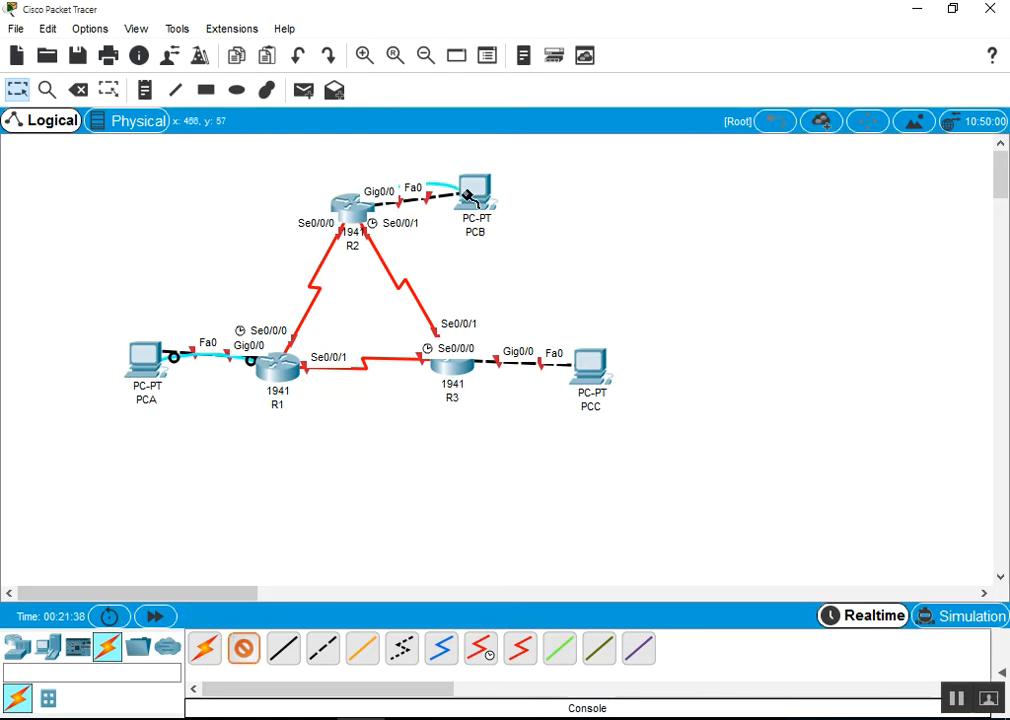
click(479, 188)
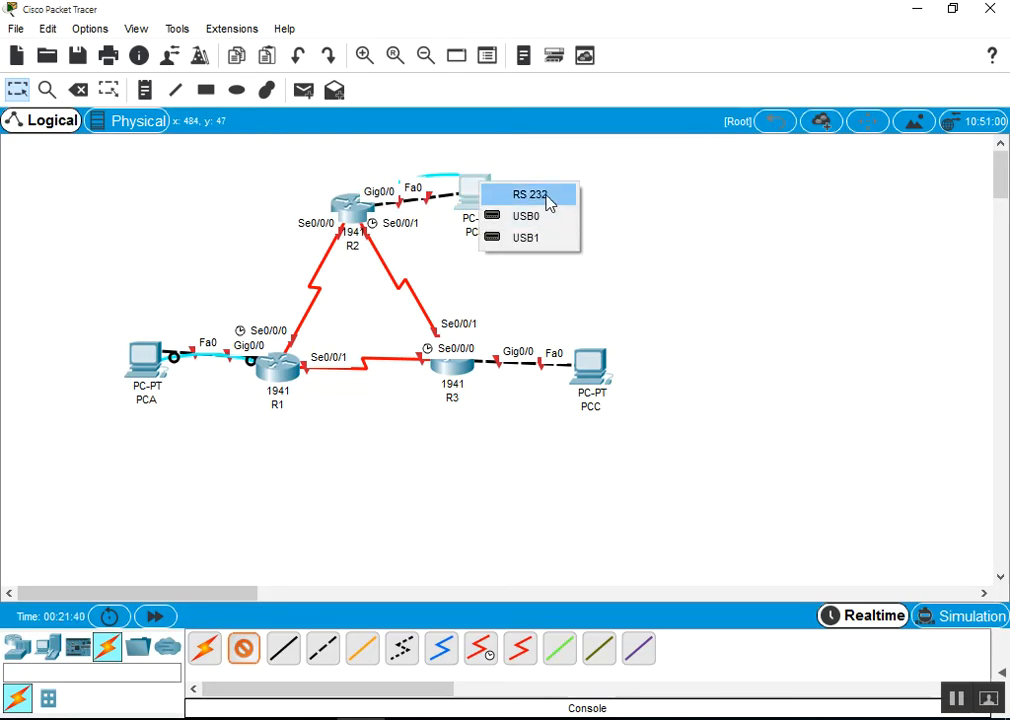
click(547, 197)
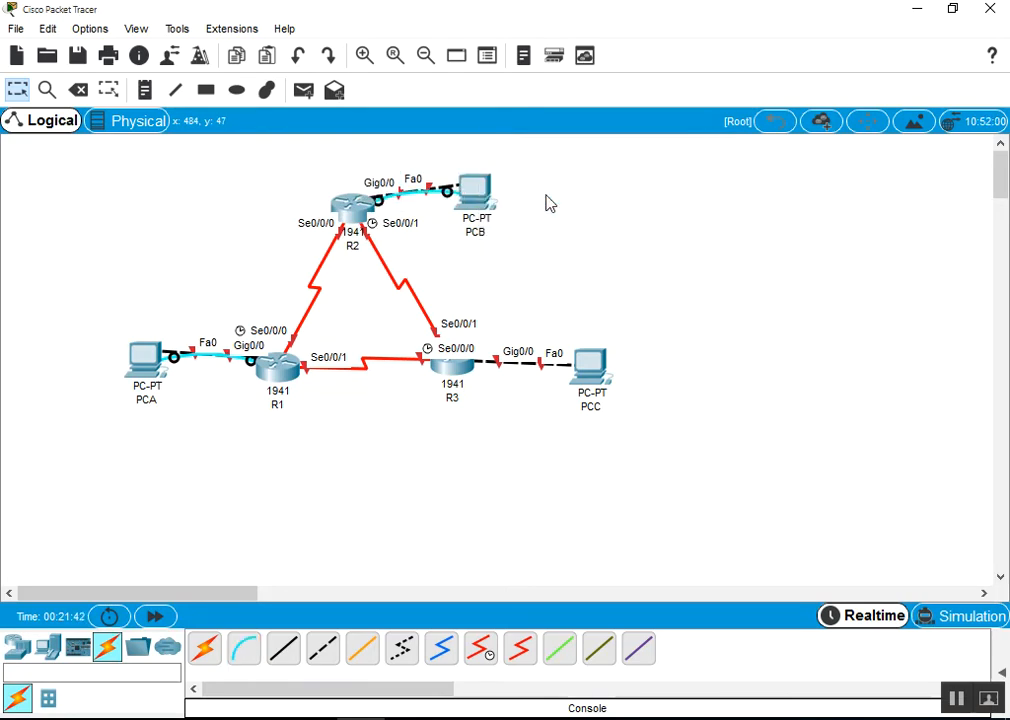
click(457, 370)
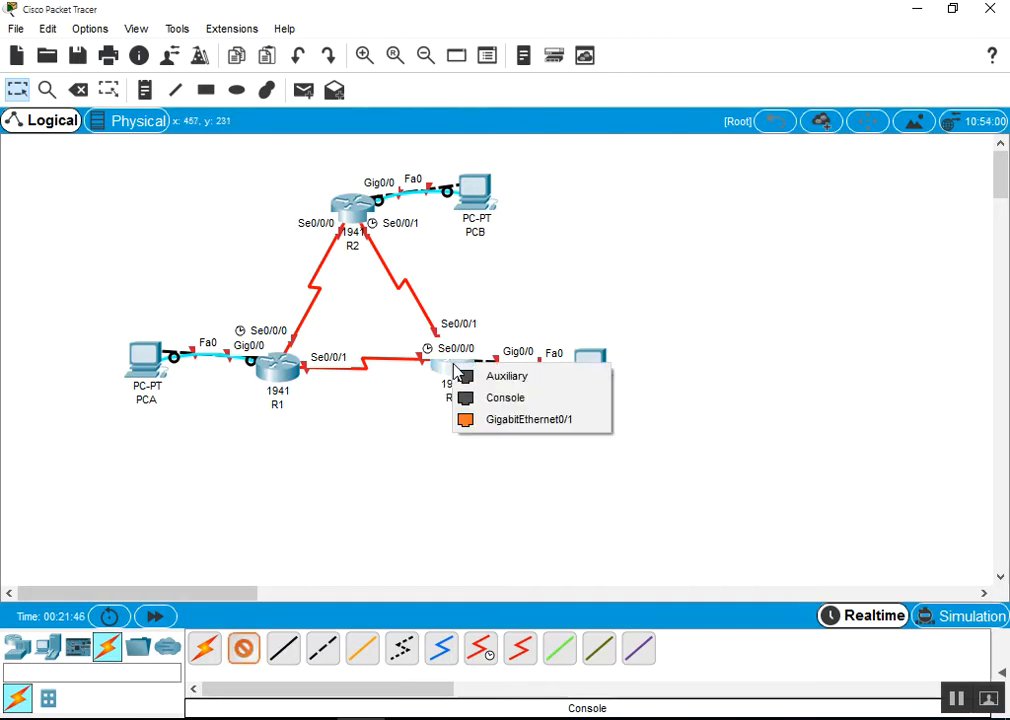
click(509, 400)
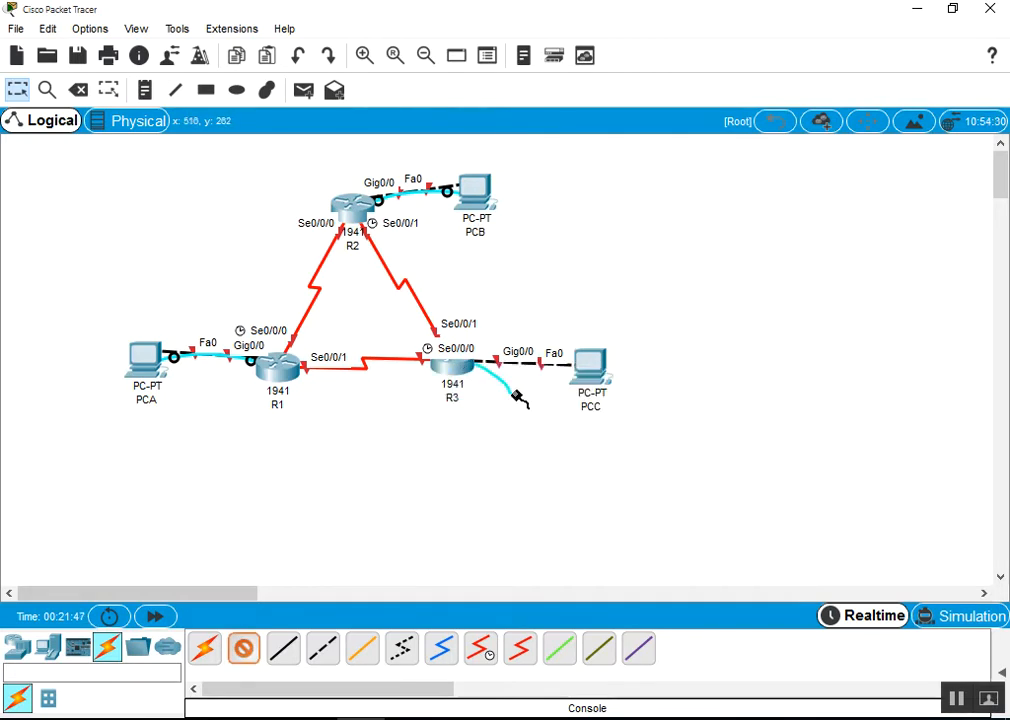
click(593, 367)
click(647, 385)
Move PCC below R3 and PCA below R1, and nudge PCB slightly down
drag(590, 362, 484, 488)
drag(142, 356, 258, 512)
drag(470, 190, 483, 215)
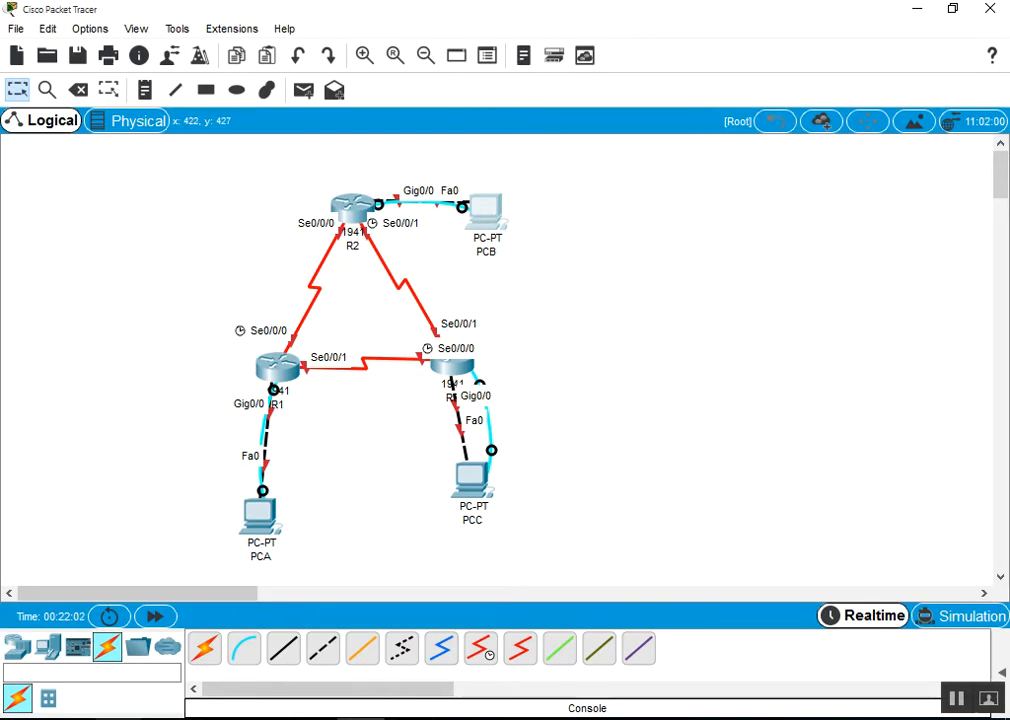
key(alt+Tab)
Scroll the handout to Steps 2–3 and highlight the reload, device name, and password tasks
scroll(672, 343, down, 5)
scroll(716, 386, down, 8)
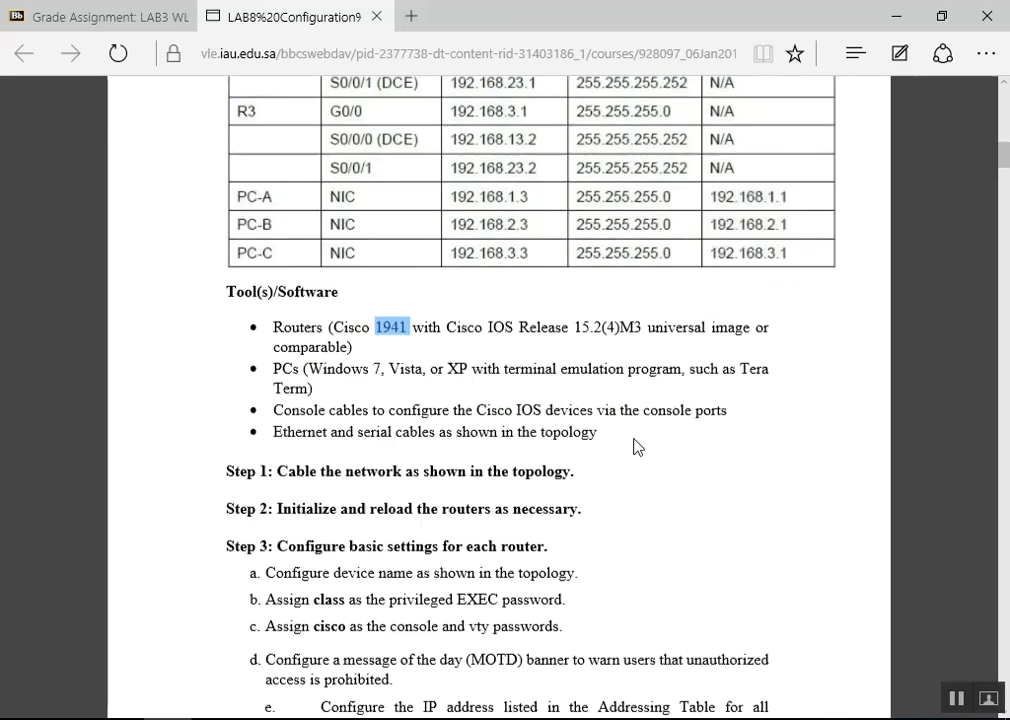
scroll(635, 450, down, 3)
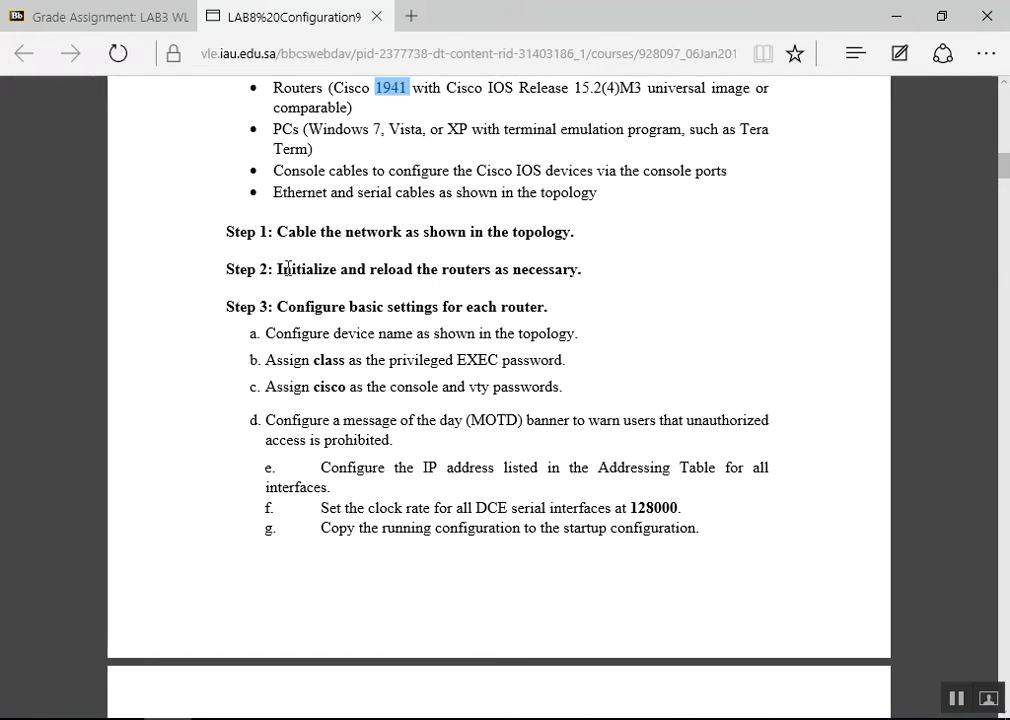
drag(277, 269, 525, 254)
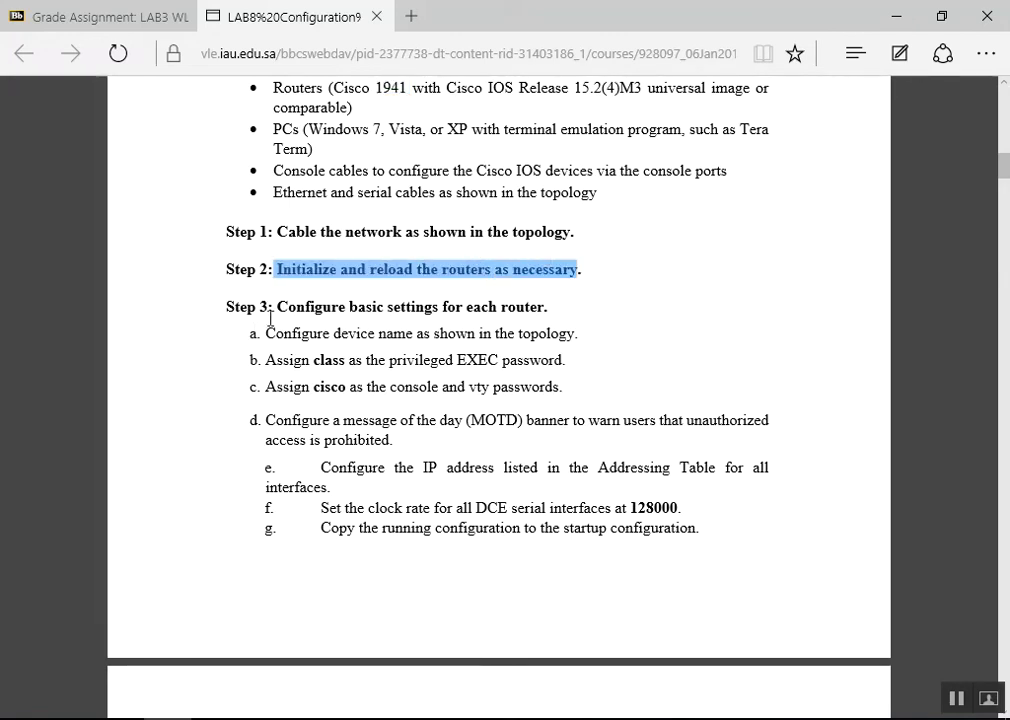
drag(277, 306, 529, 297)
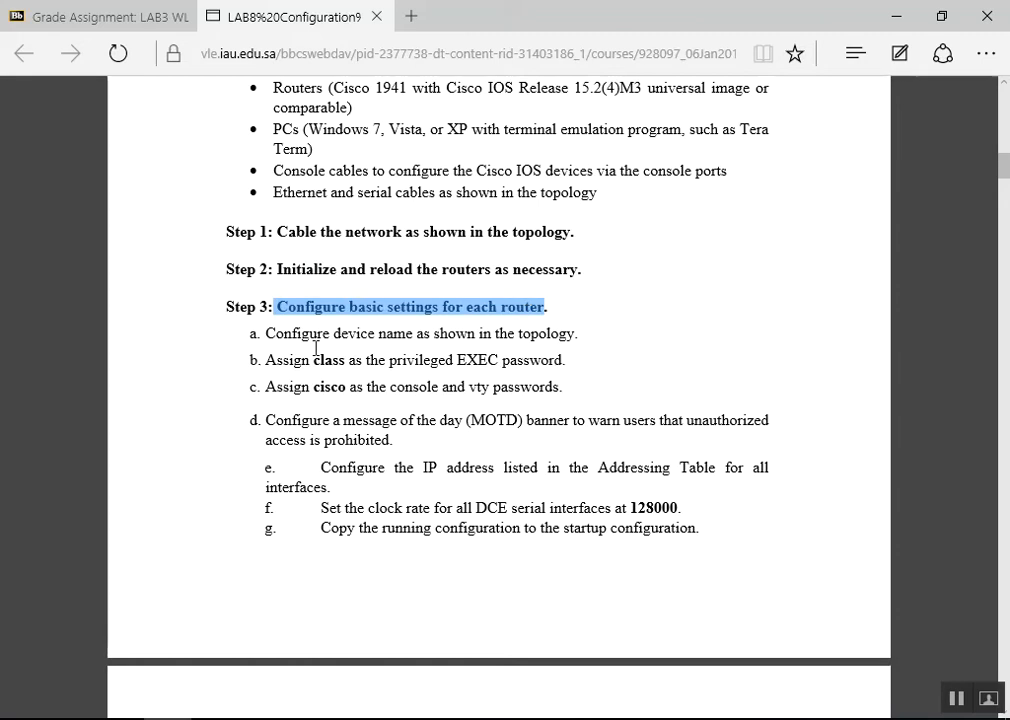
drag(276, 333, 479, 330)
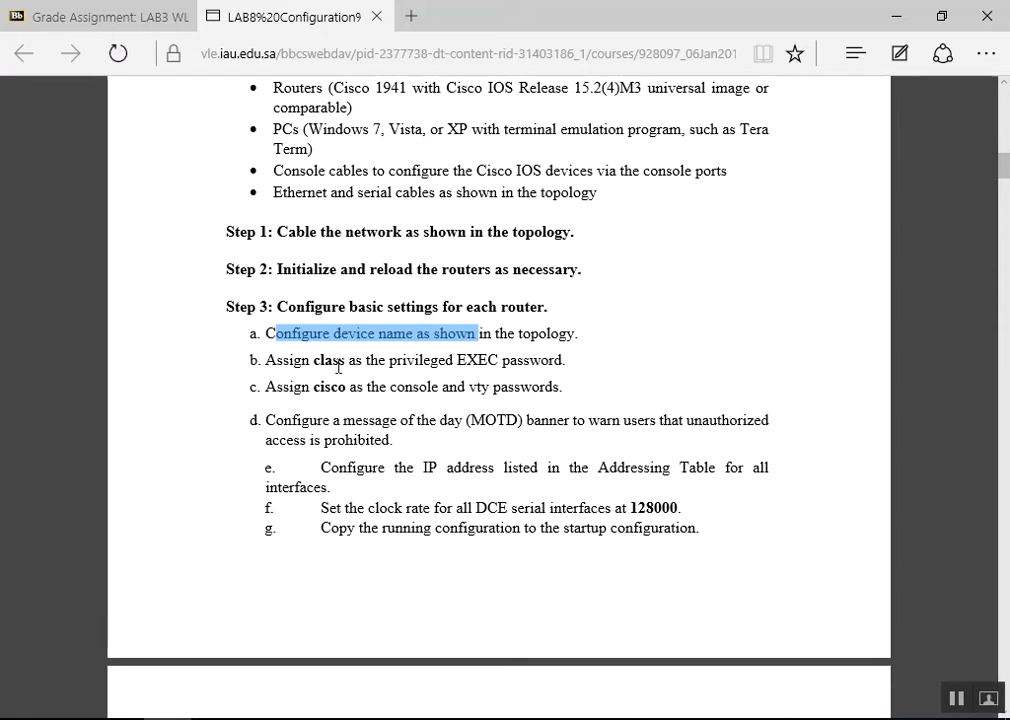
drag(266, 360, 457, 362)
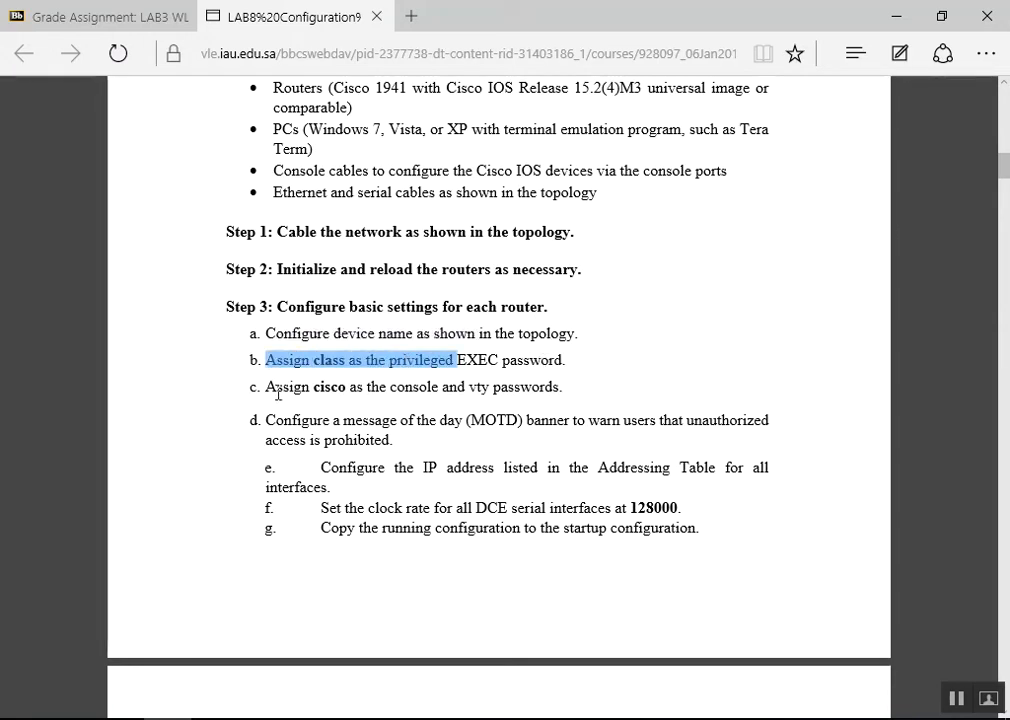
drag(261, 386, 349, 386)
double_click(428, 386)
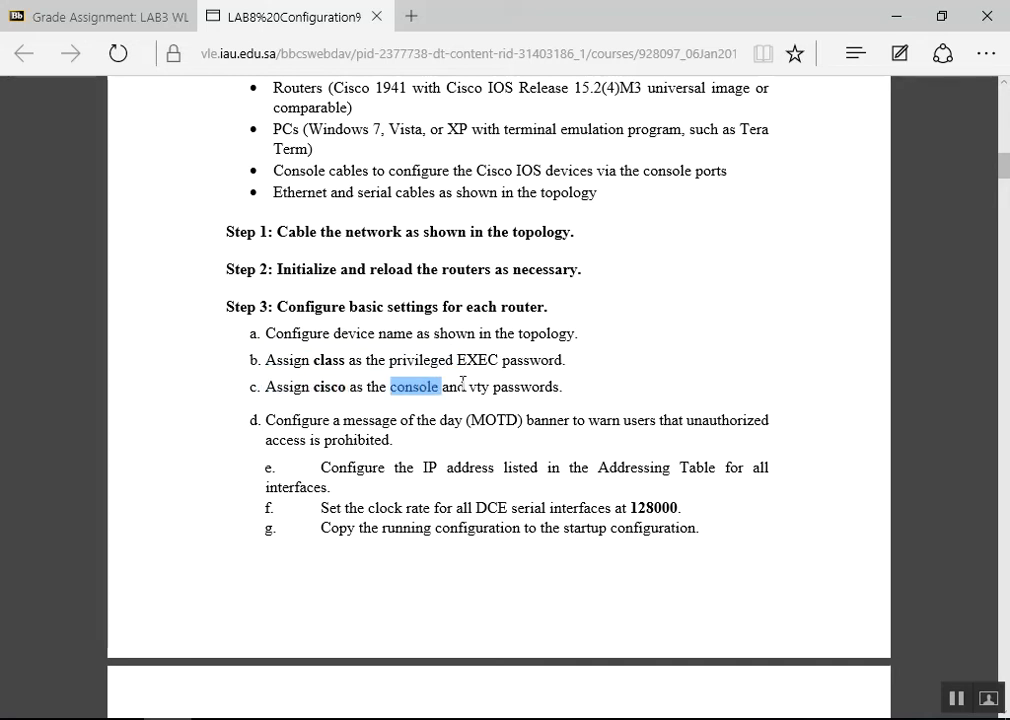
click(475, 386)
double_click(480, 387)
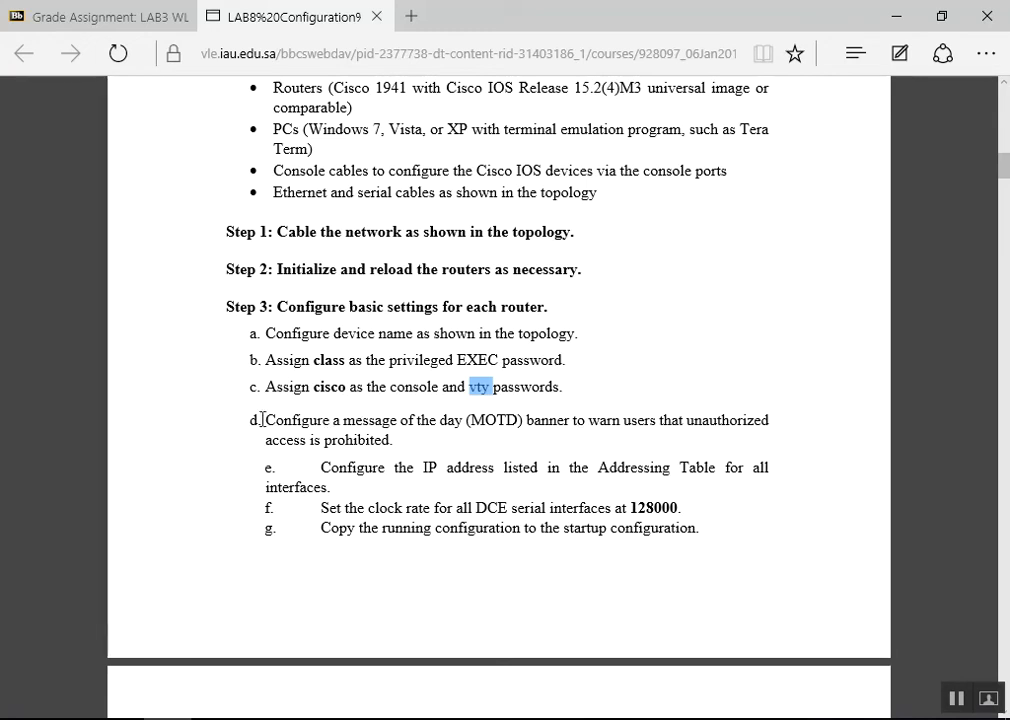
Highlight the interface IP, DCE clock rate and save-config tasks, then return to Packet Tracer
double_click(322, 468)
drag(405, 468, 574, 472)
drag(305, 508, 612, 508)
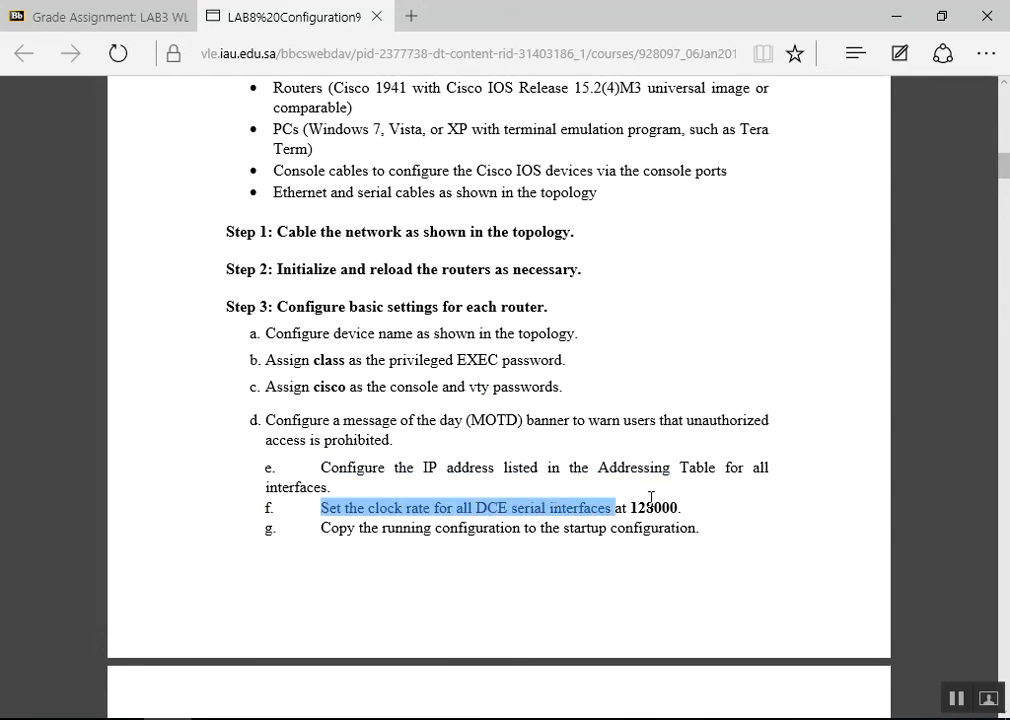
drag(329, 532, 540, 528)
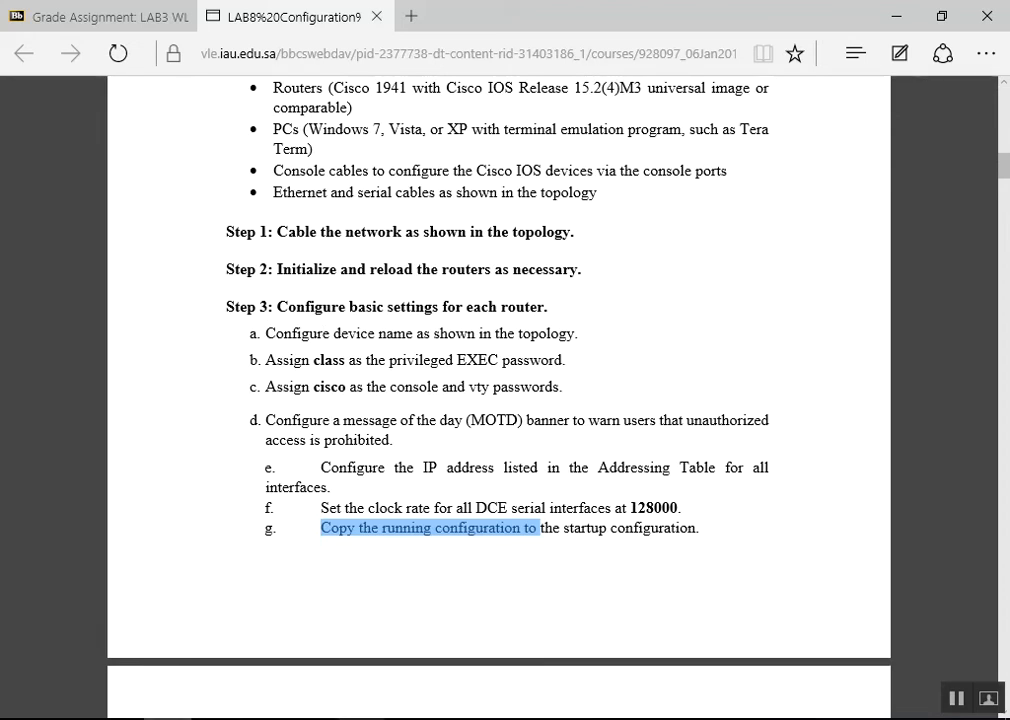
click(361, 719)
drag(262, 518, 205, 513)
Open a console Terminal session from PCA to the router
click(213, 512)
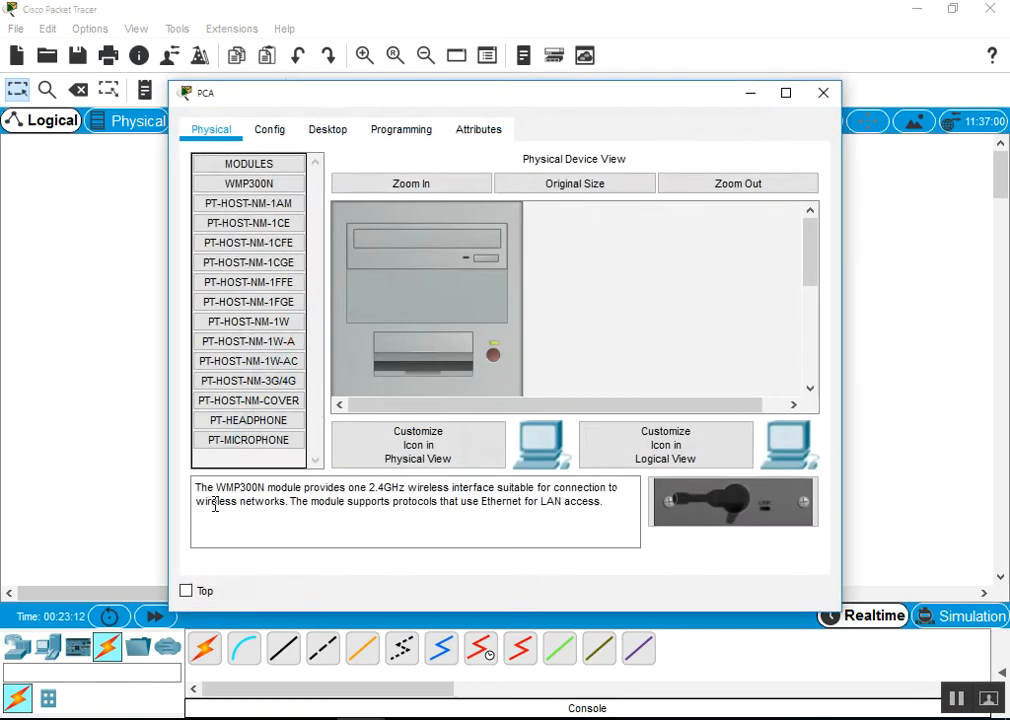
click(329, 136)
click(492, 195)
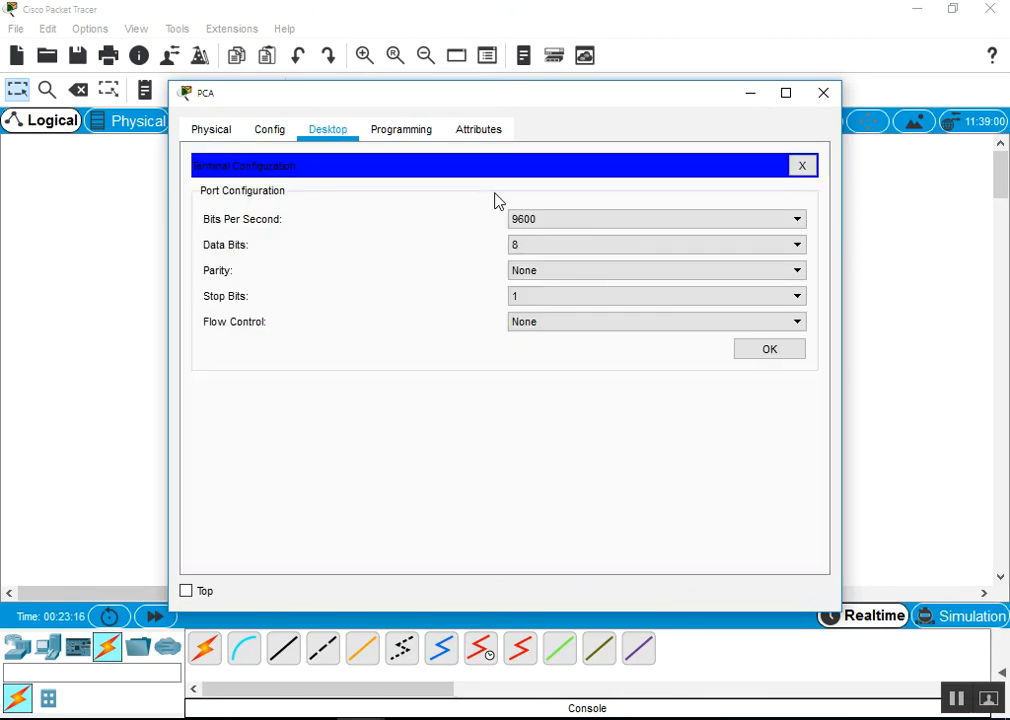
click(769, 350)
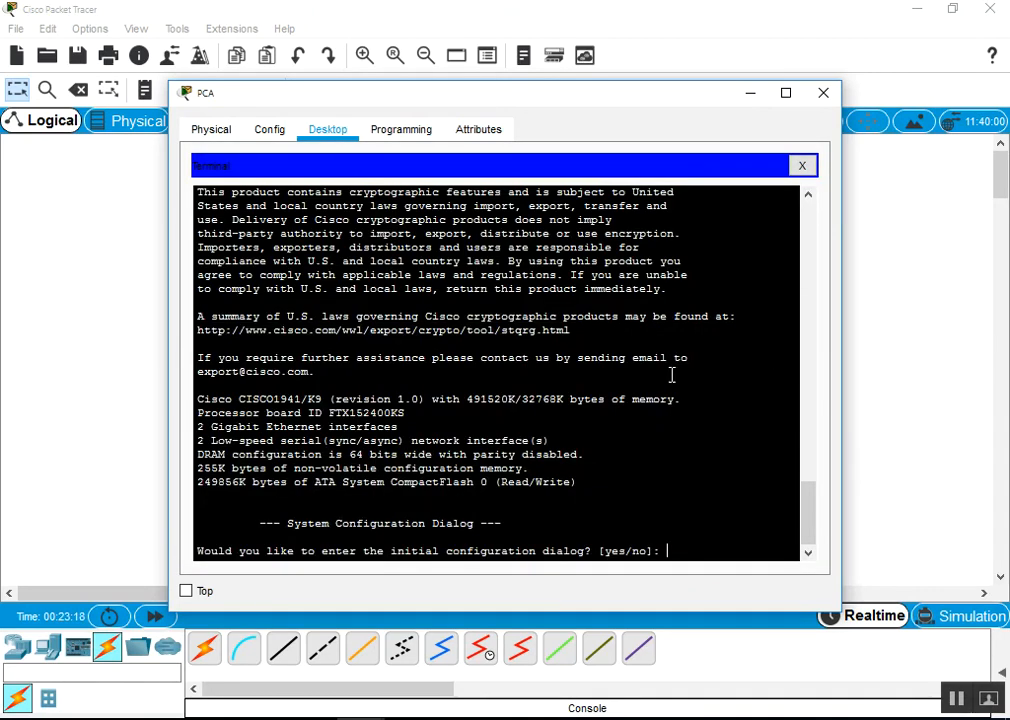
Answer n to the initial configuration dialog and reach the Router> prompt
text(n)
key(Return)
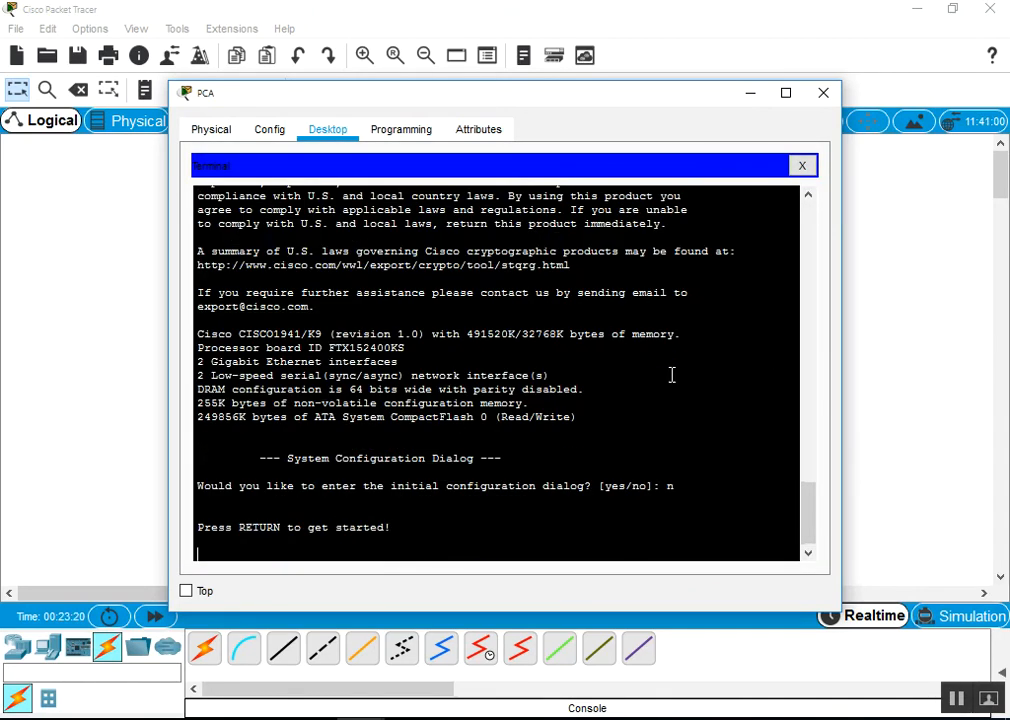
key(Return)
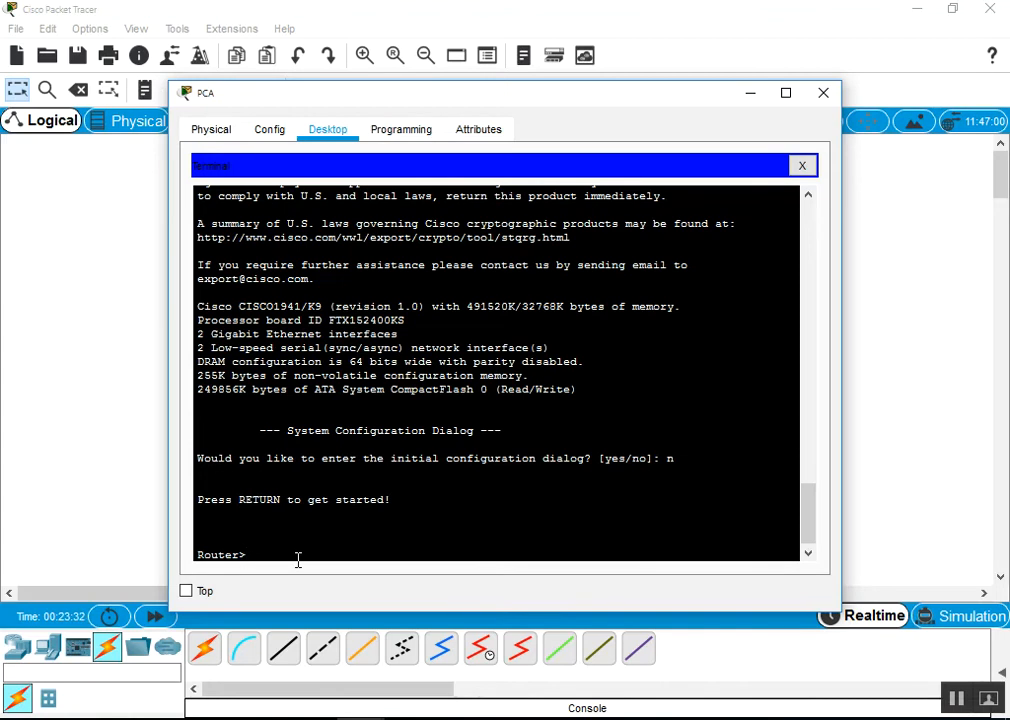
click(202, 525)
click(268, 553)
Enter privileged mode, then global configuration, and set the hostname to R1
text(ena)
key(Tab)
key(Return)
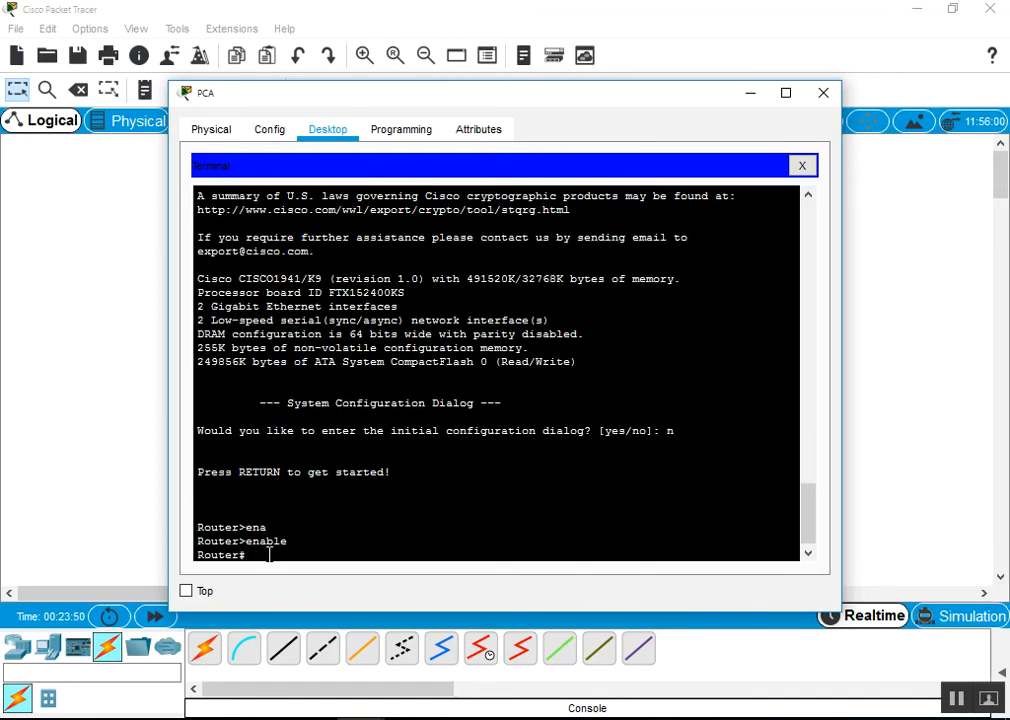
text(conf t)
key(Tab)
key(Return)
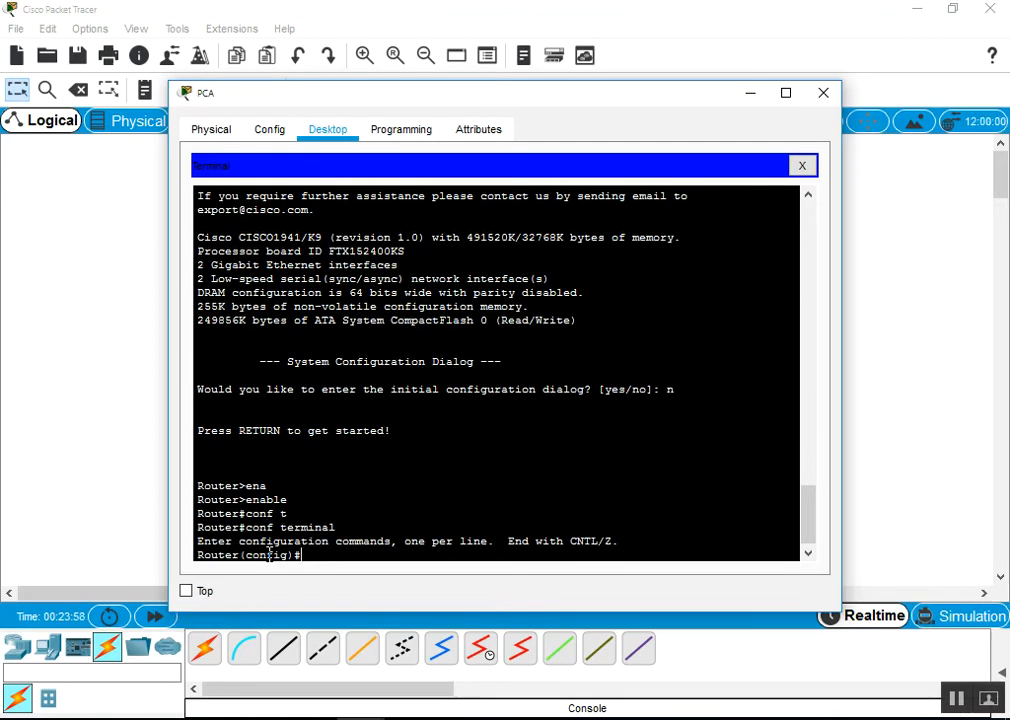
text(hos)
key(Tab)
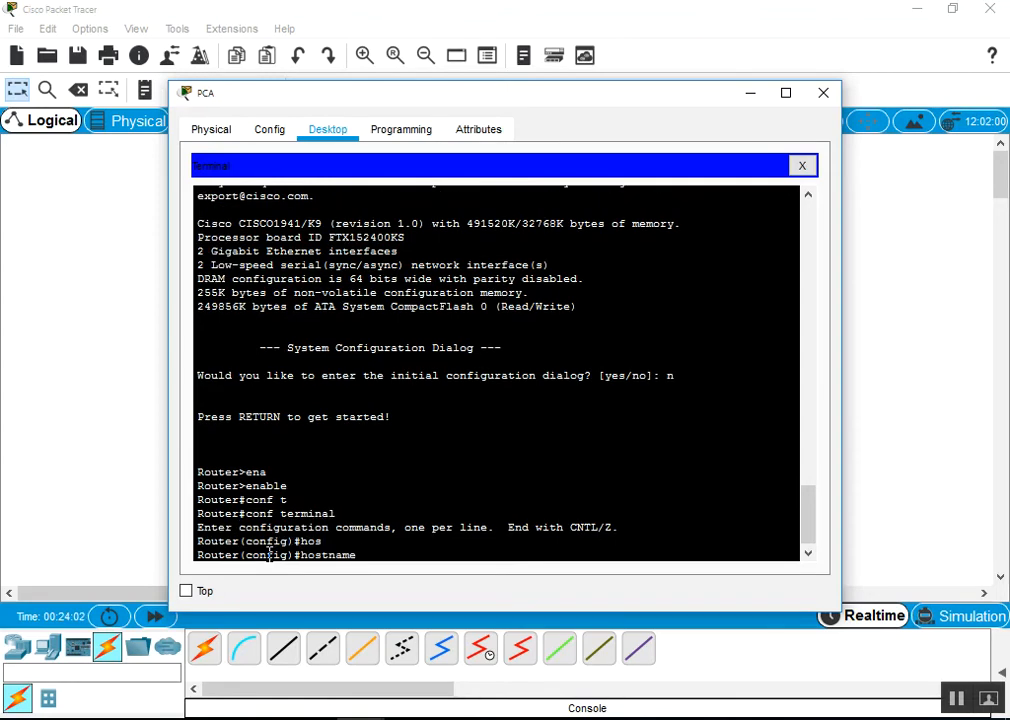
text(R1)
key(Return)
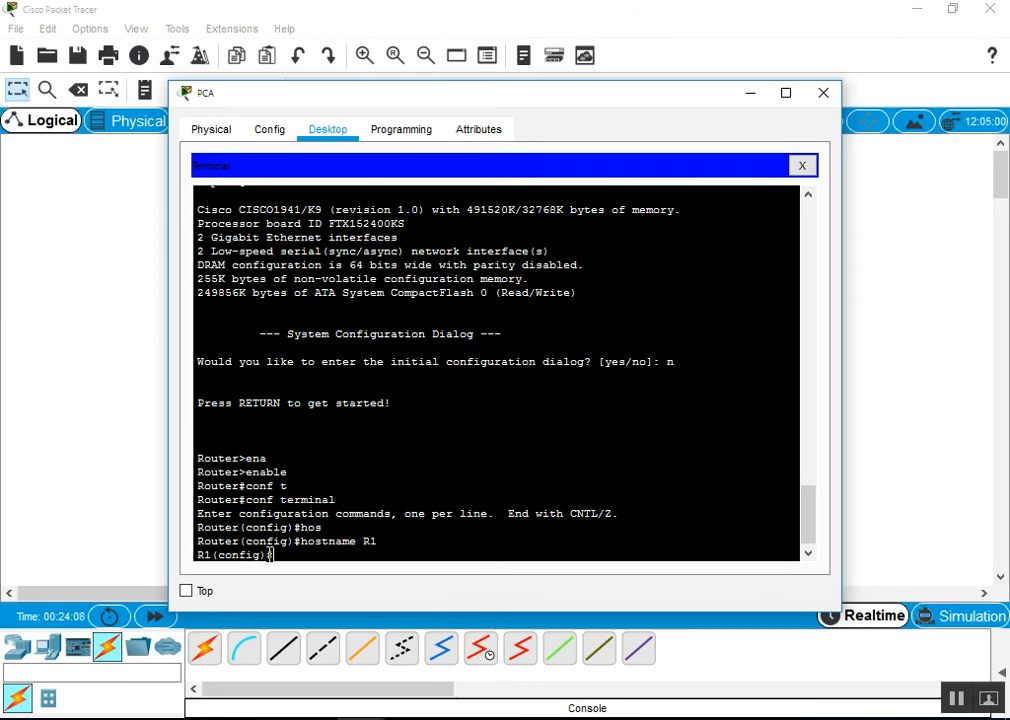
Set R1's enable secret password and begin the line console command
text(ena)
key(Tab)
text(se)
key(Tab)
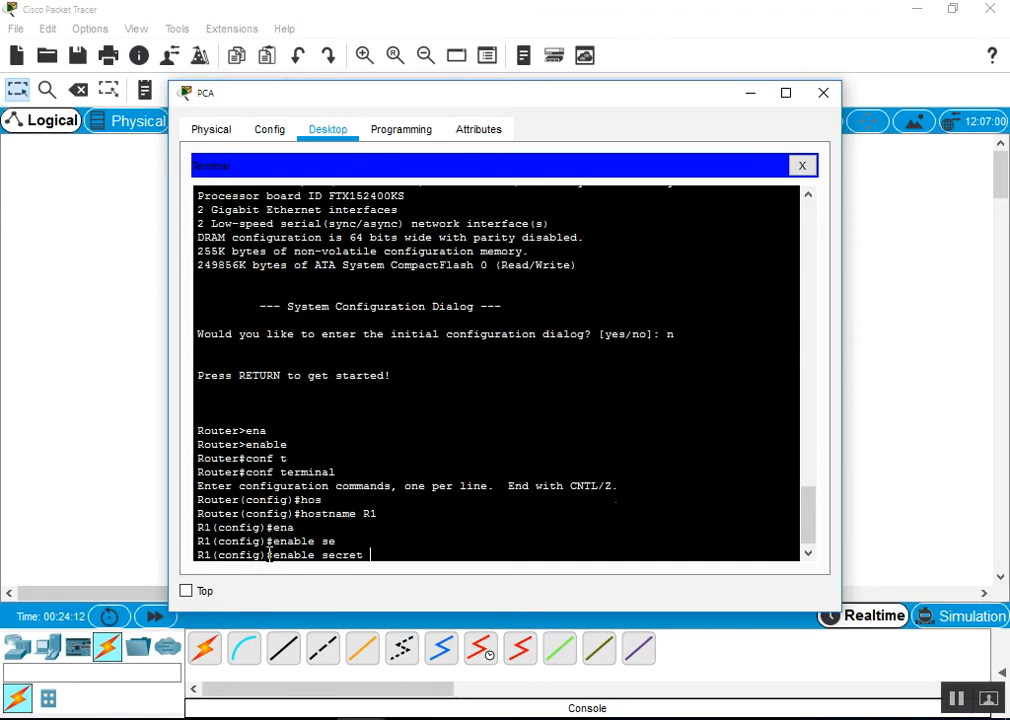
text(class)
key(Return)
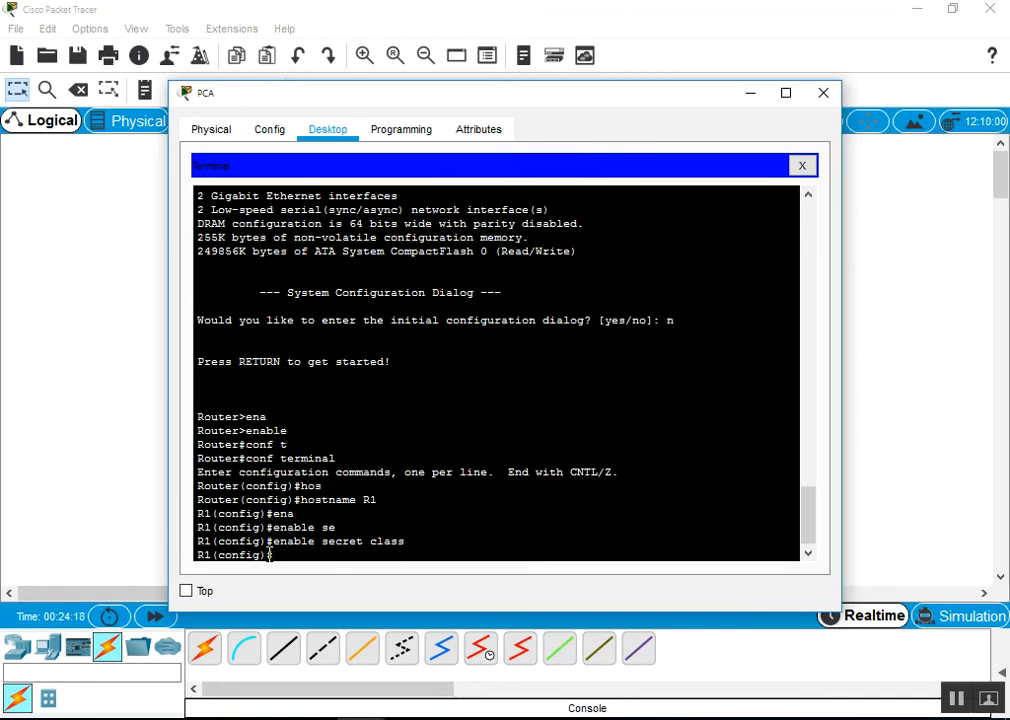
text(line con)
Give line console 0 a password and require login on it
key(Tab)
text(0)
key(Return)
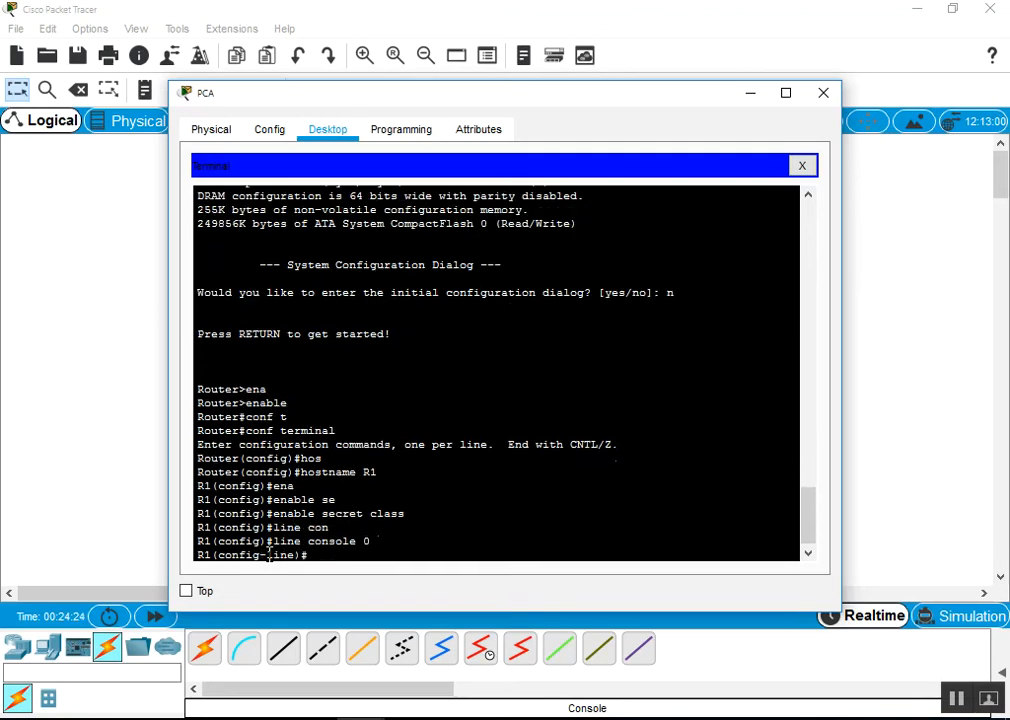
text(pass)
key(Tab)
text(cisco)
key(Return)
text(login)
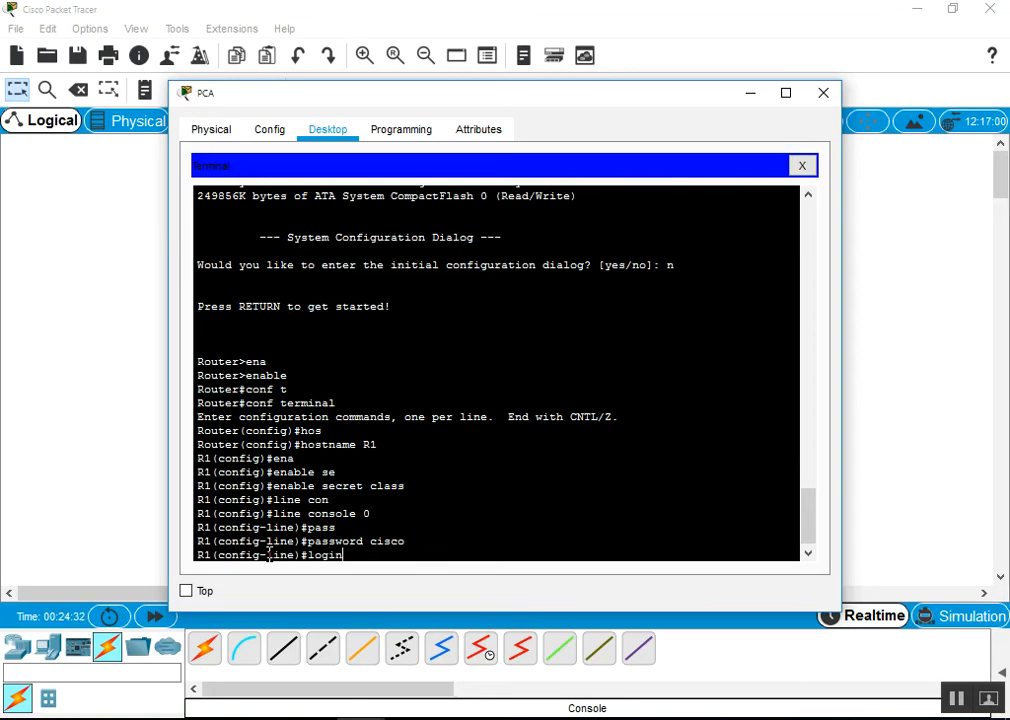
key(Return)
Apply the same password and login to line vty 0 4, then exit to global configuration
text(li)
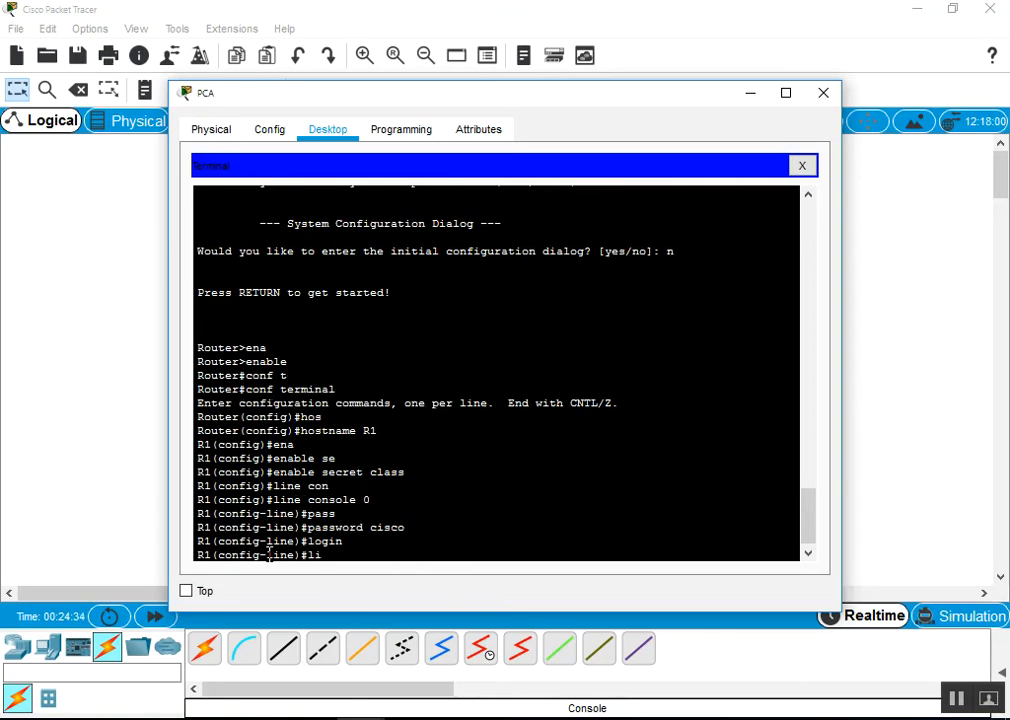
text(ne vty 0 4)
key(Return)
key(Up)
key(Up)
key(Up)
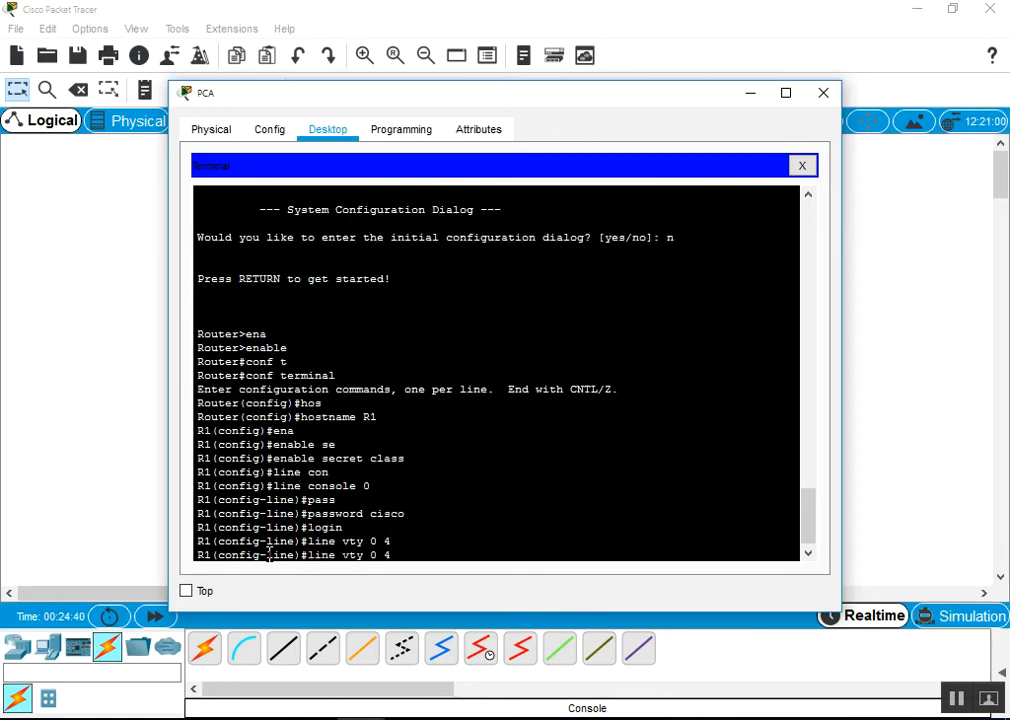
key(Return)
key(Up)
key(Up)
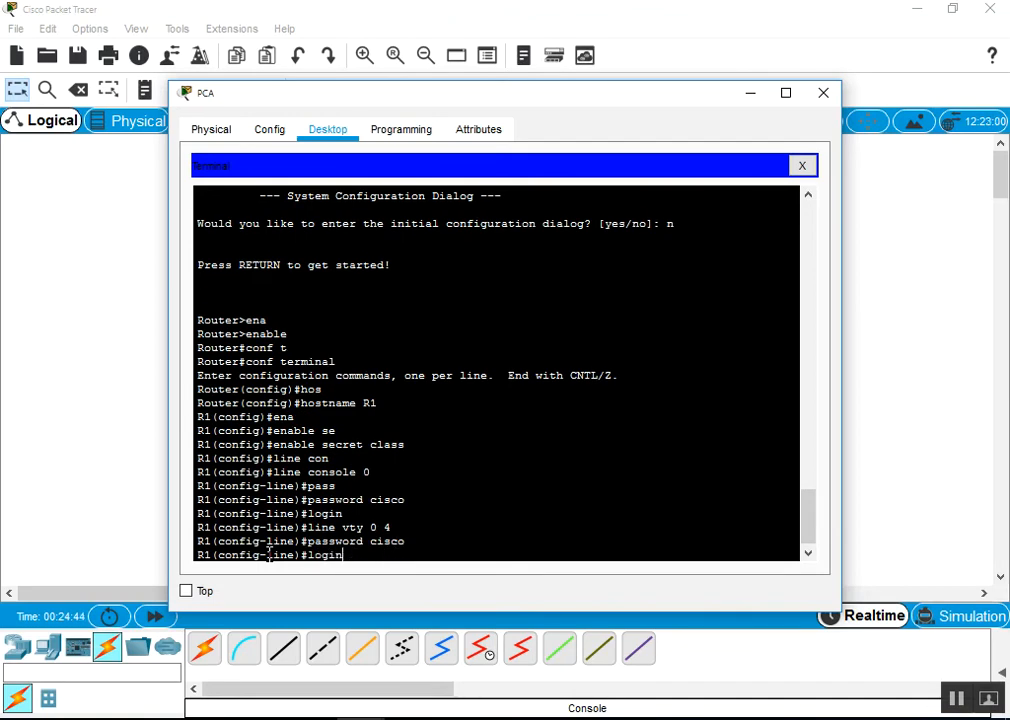
key(Return)
text(exit)
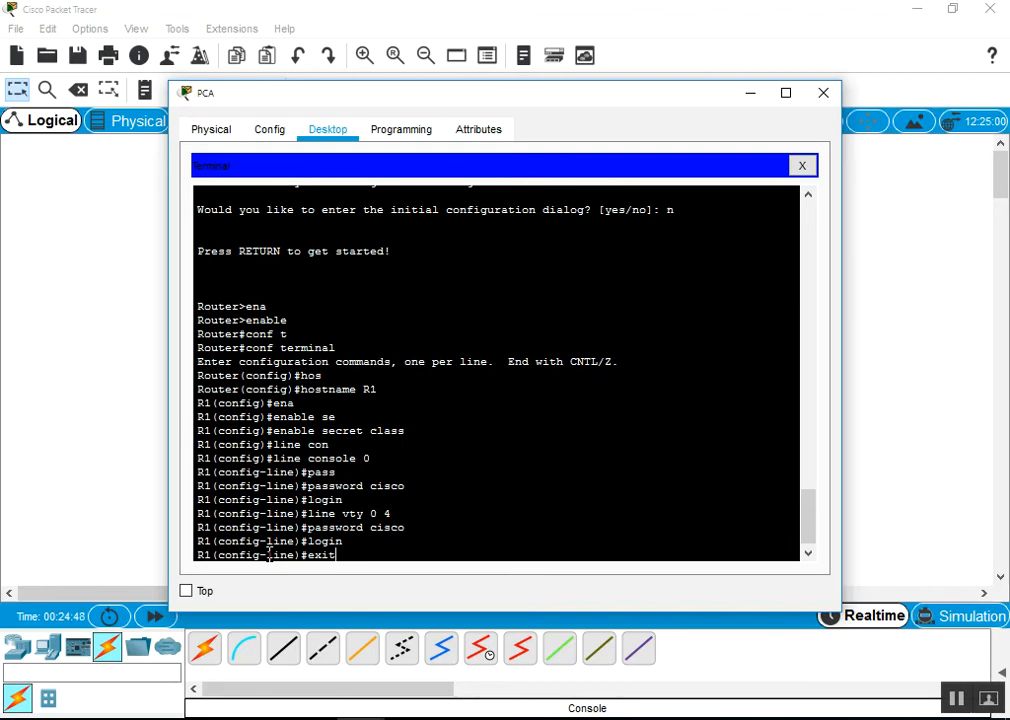
key(Return)
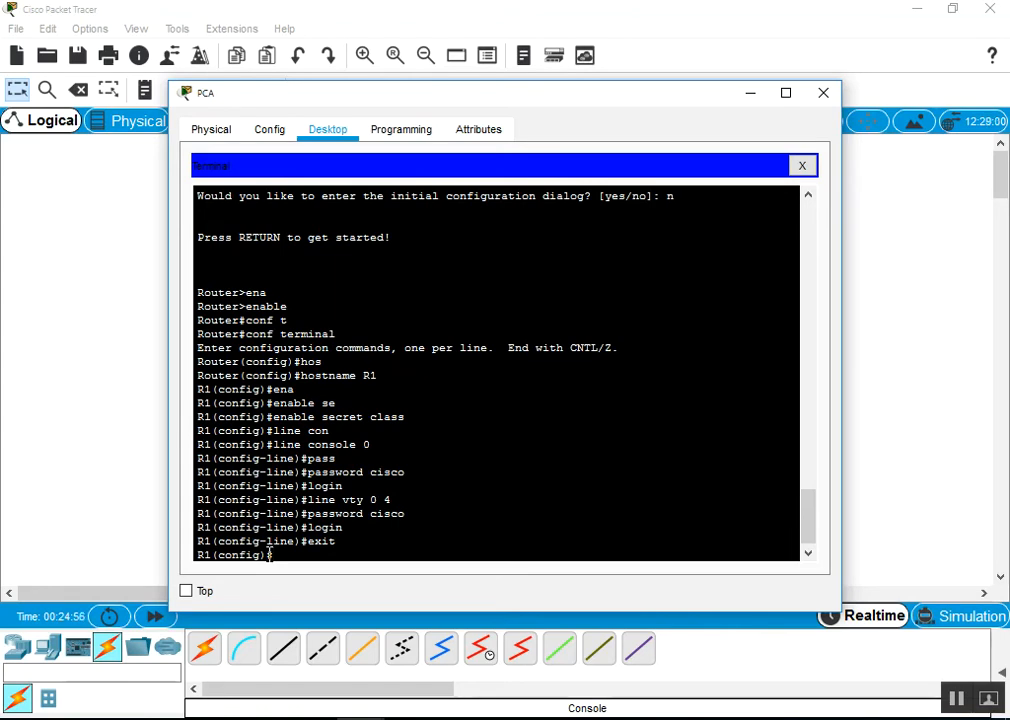
Enter service password-encryption at R1's global configuration prompt
text(ser)
key(Tab)
text(pass)
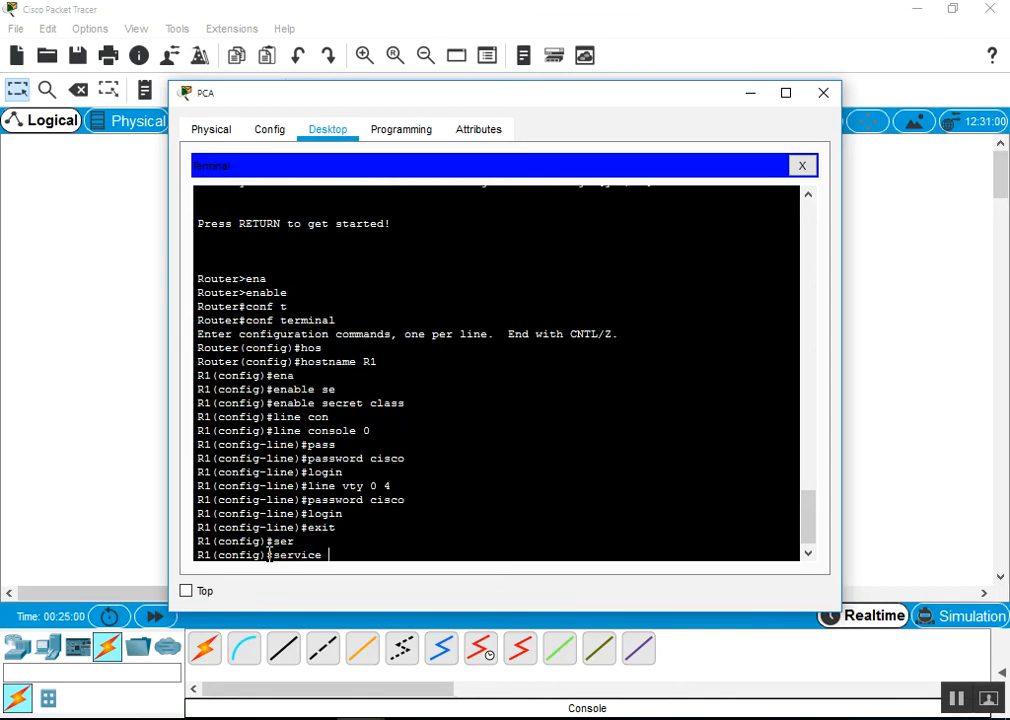
key(Tab)
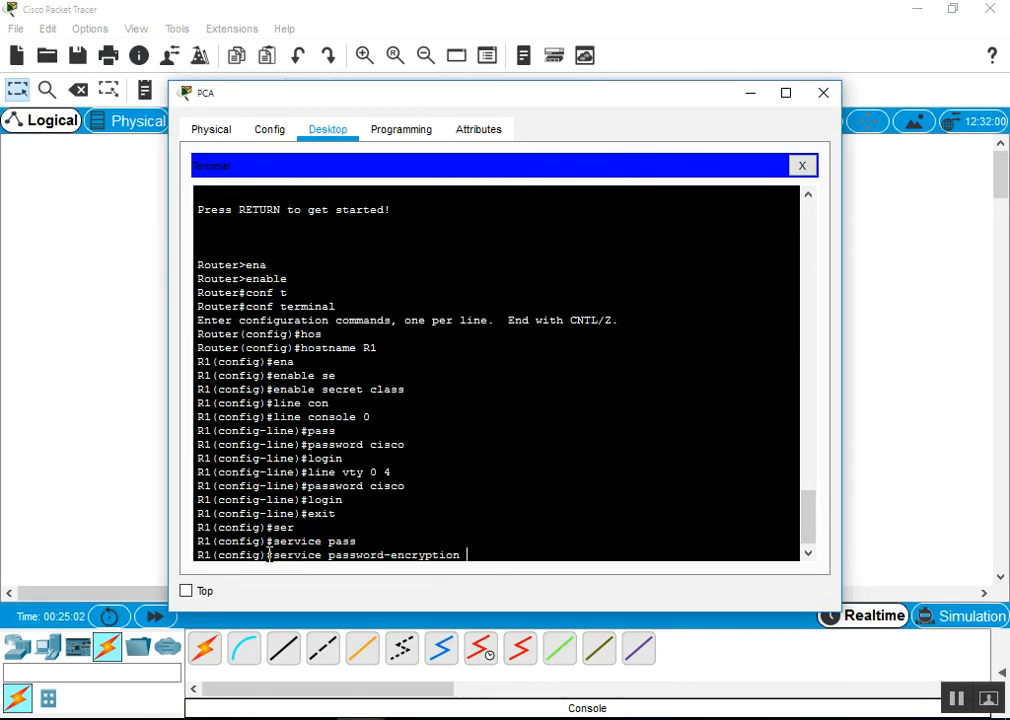
key(Return)
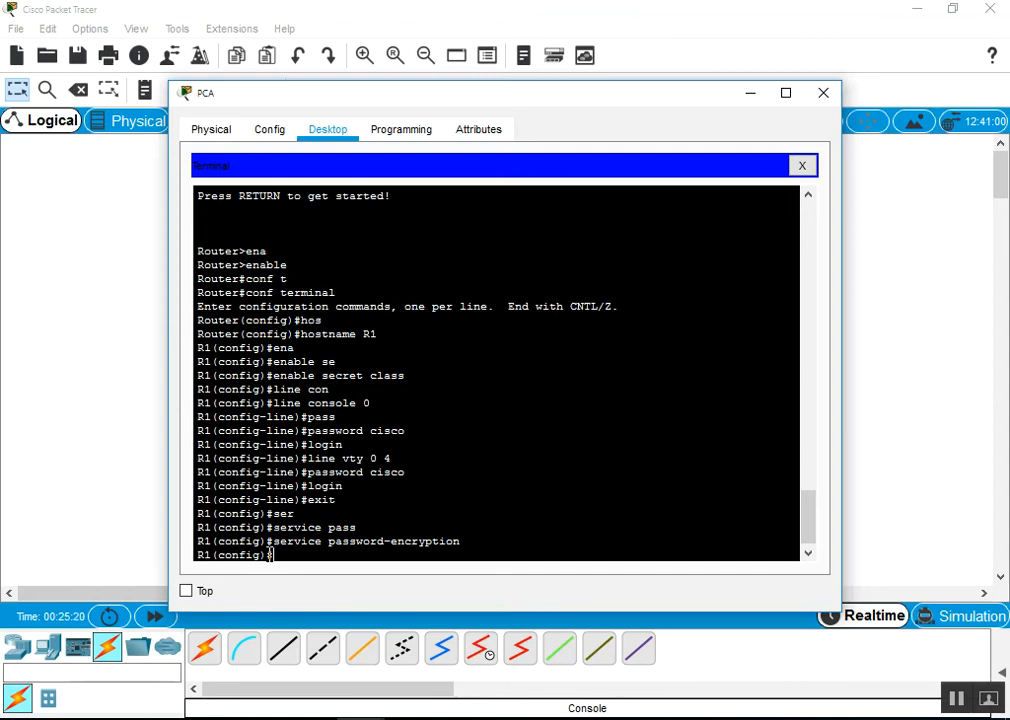
Enter banner motd # HELLO CCSIT # on R1
text(bann)
key(Tab)
text(m)
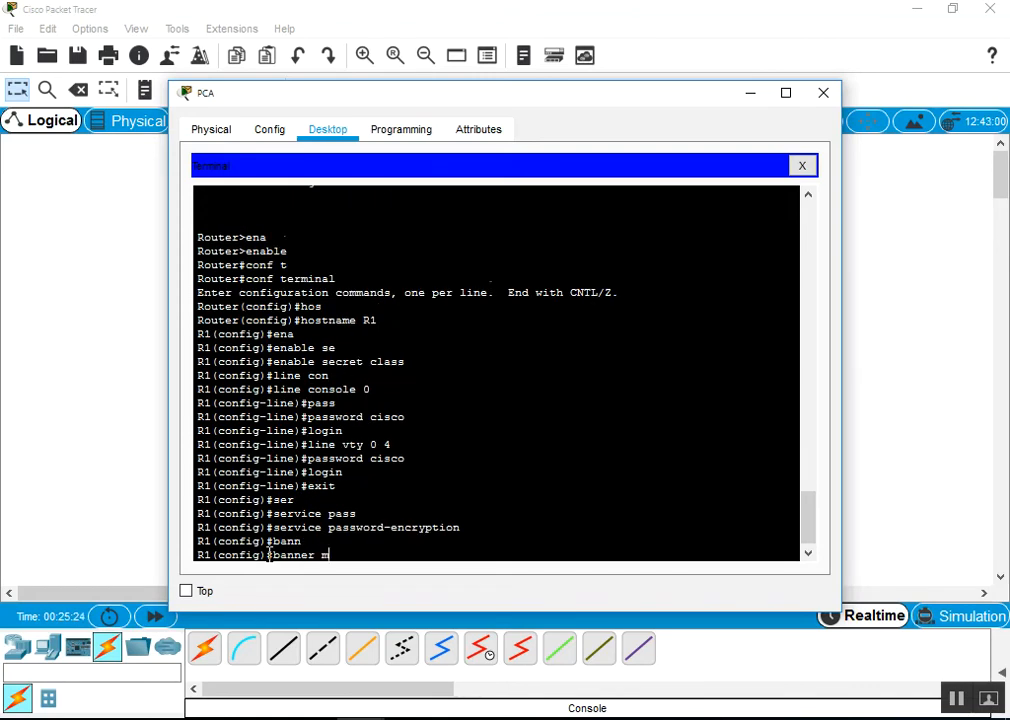
key(Tab)
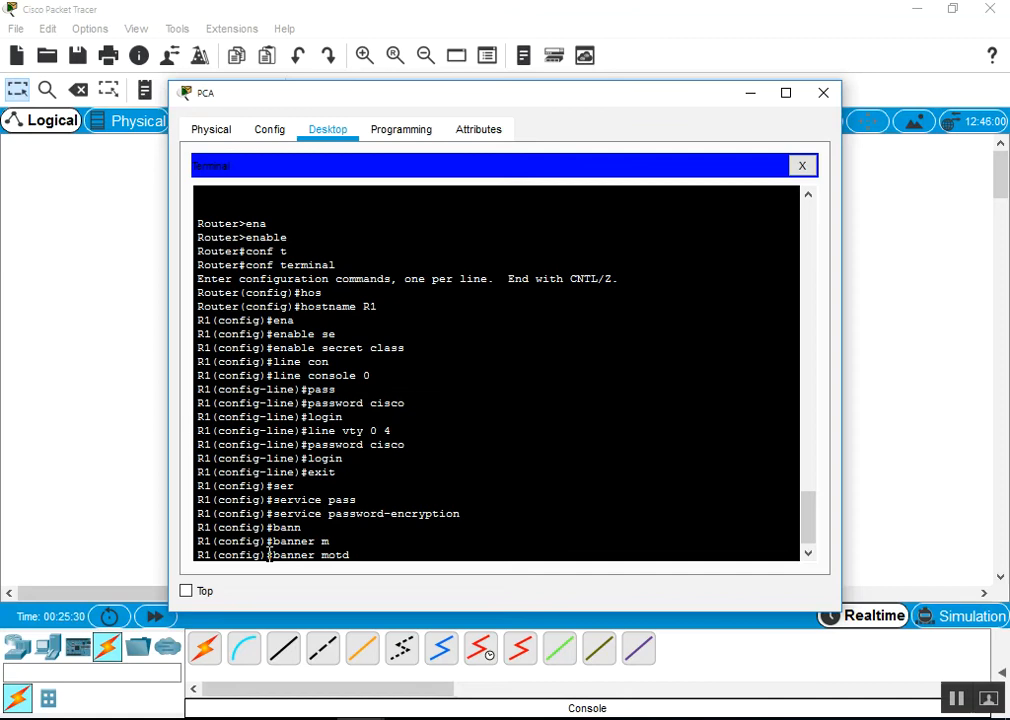
text(# HELLO )
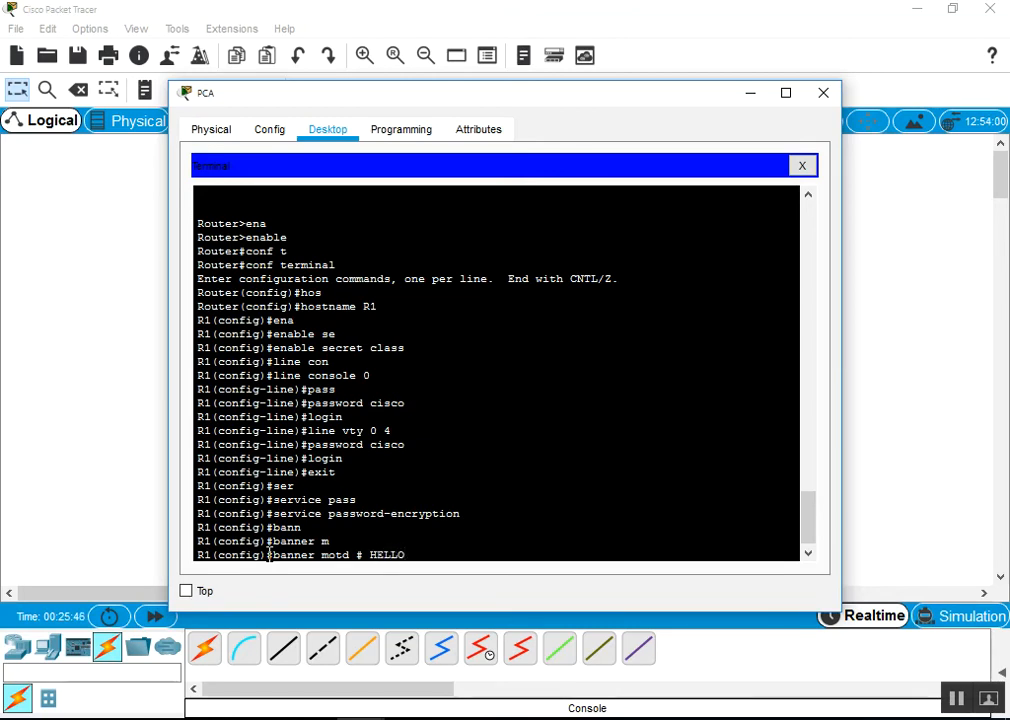
text(CCSIT #)
key(Return)
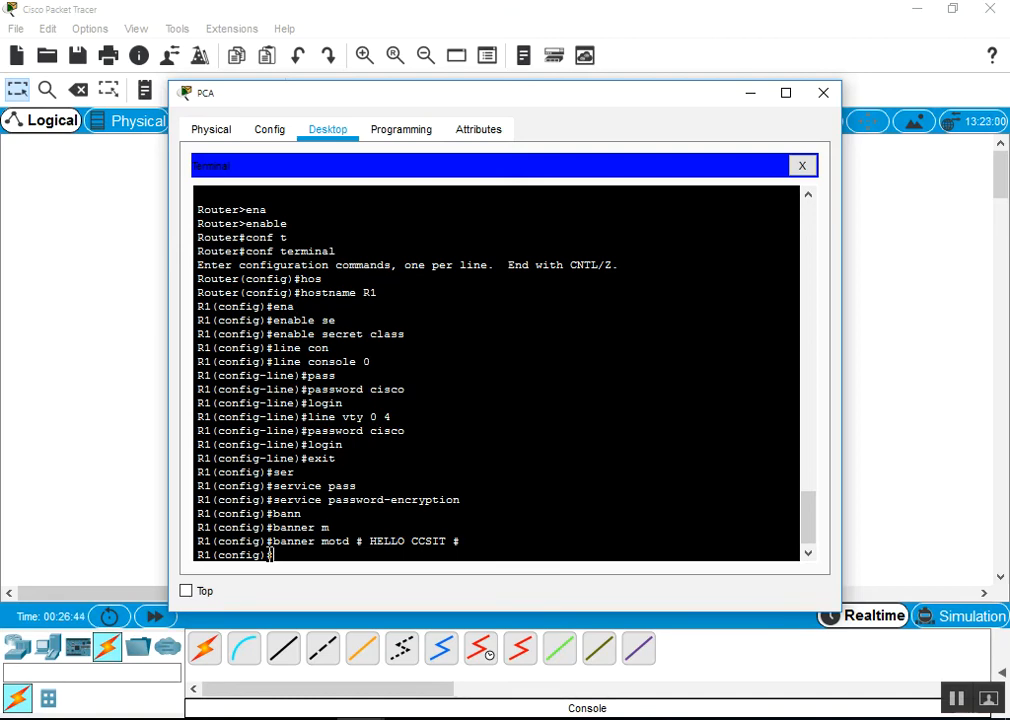
Enter interface GigabitEthernet 0/0 configuration and start the ip address command
text(int)
key(Tab)
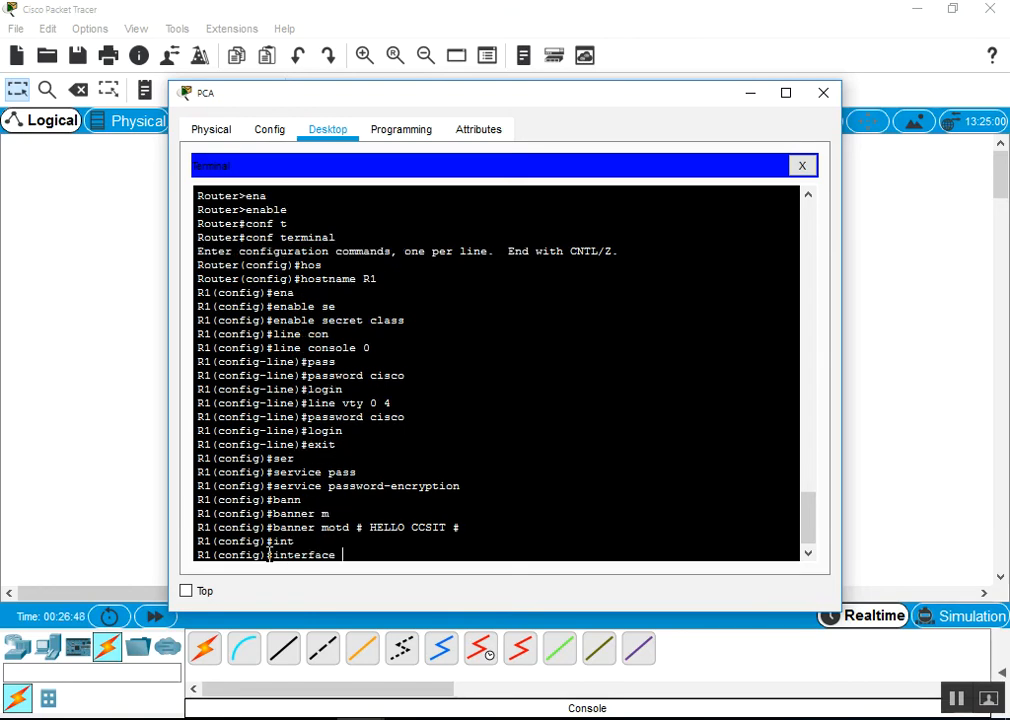
text(g)
key(Tab)
text(0/0)
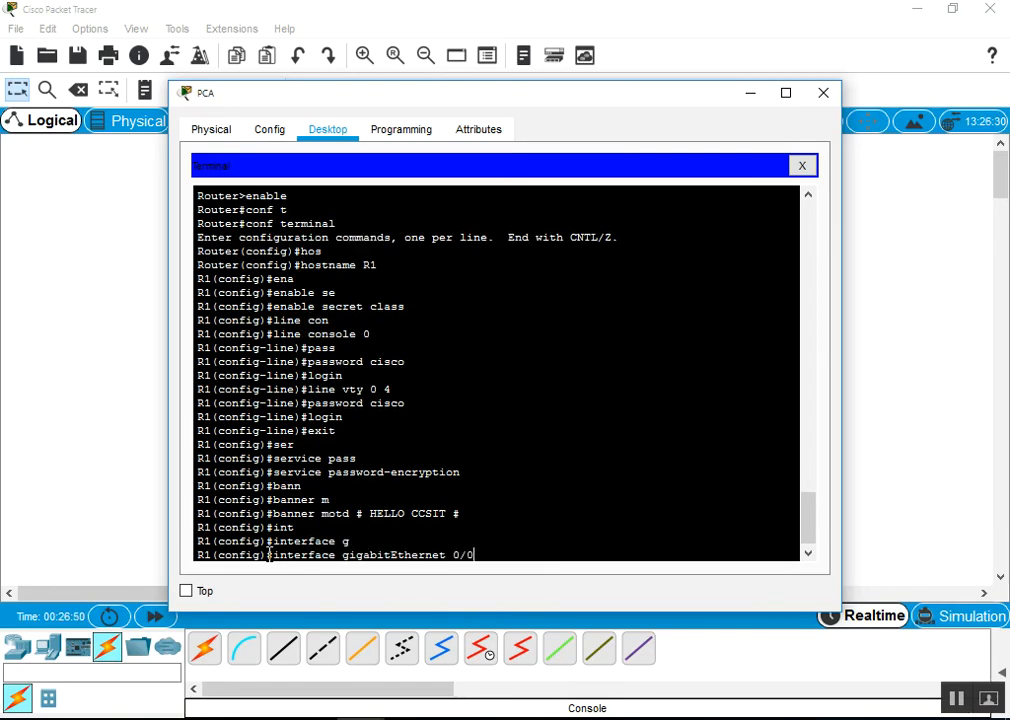
key(Return)
text(ip)
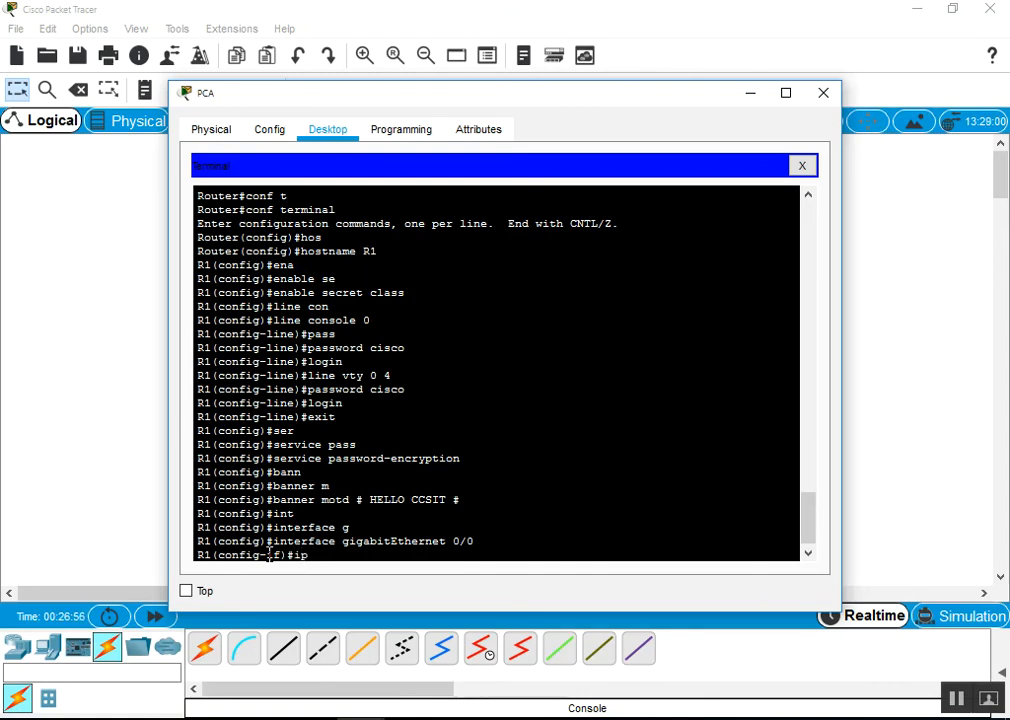
text( a)
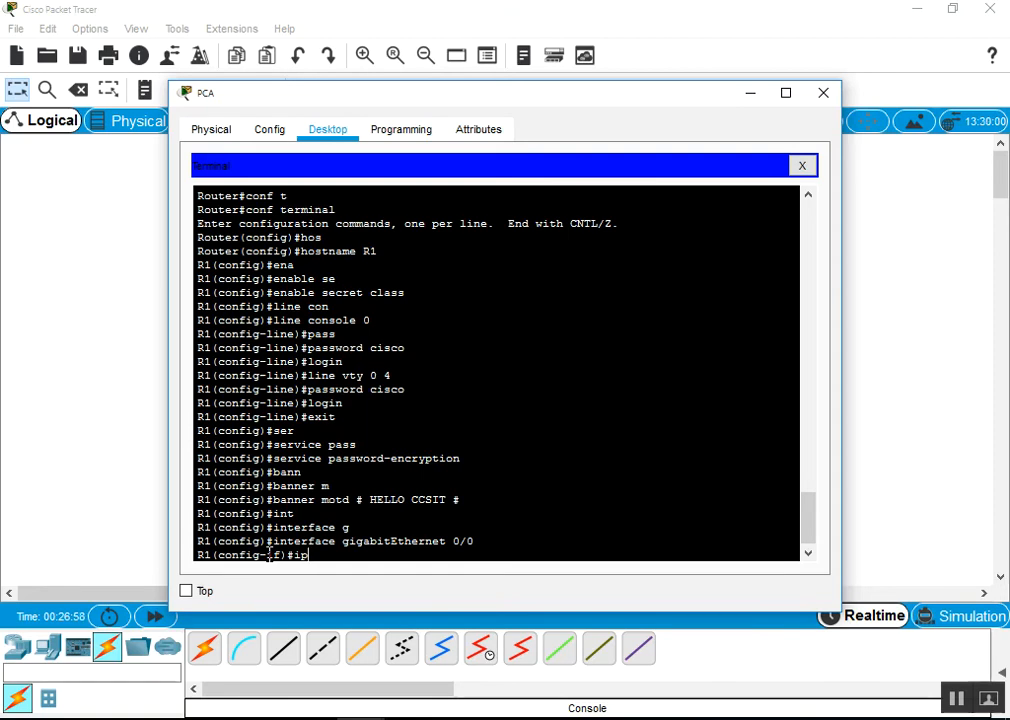
text(dd)
key(Tab)
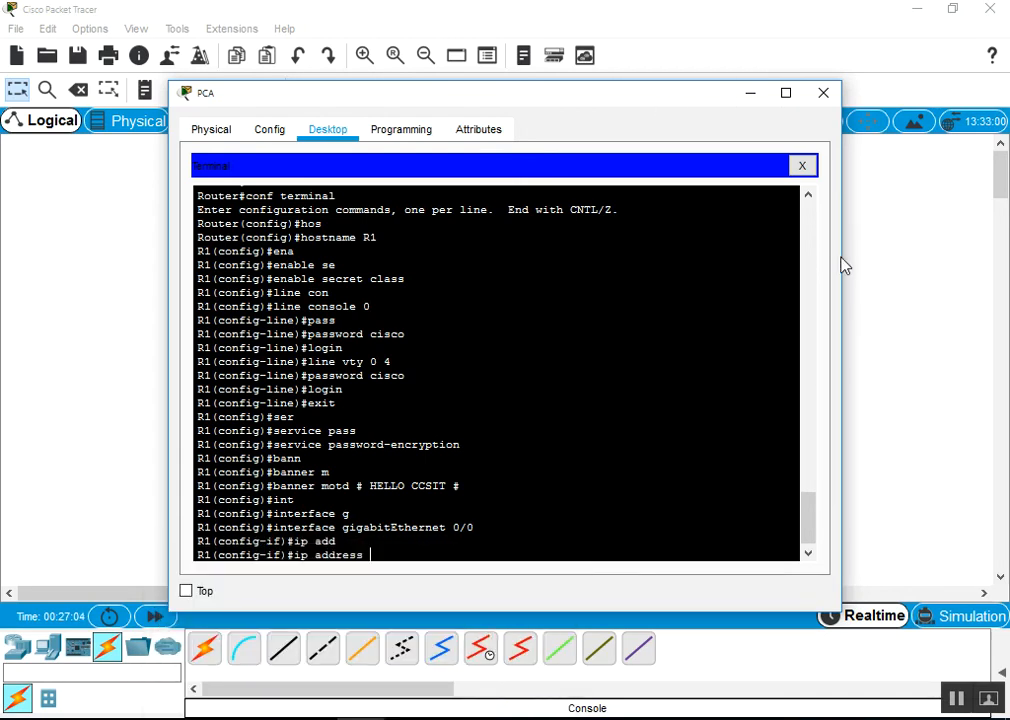
Resize the PCA terminal to full height and move it aside to reveal the topology
drag(841, 259, 714, 284)
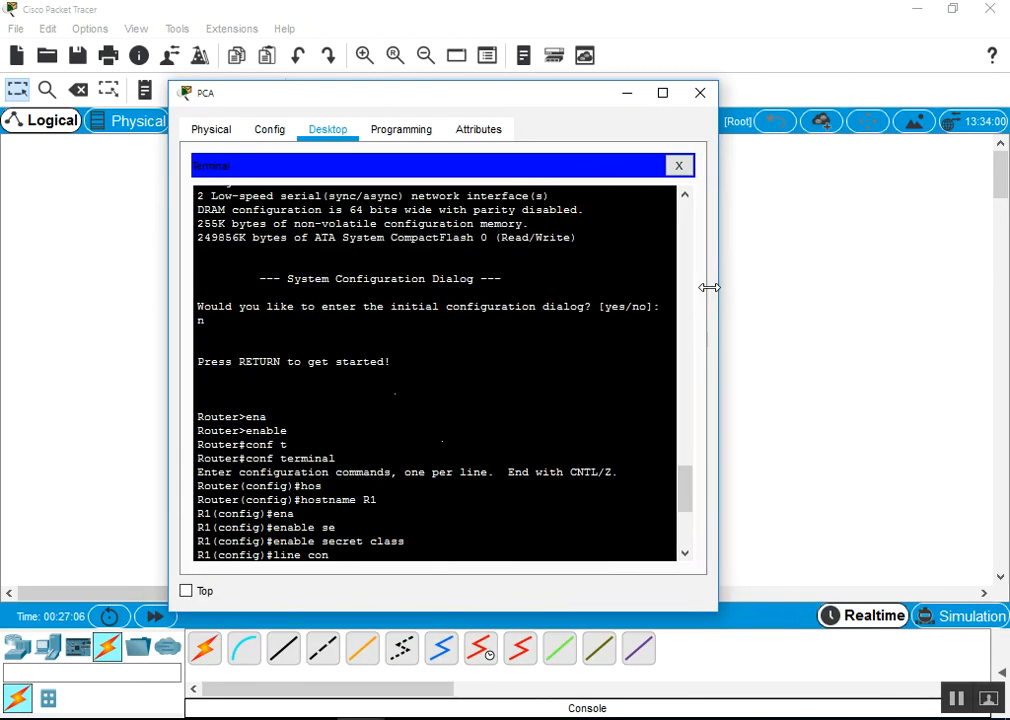
scroll(570, 345, down, 6)
scroll(573, 358, up, 2)
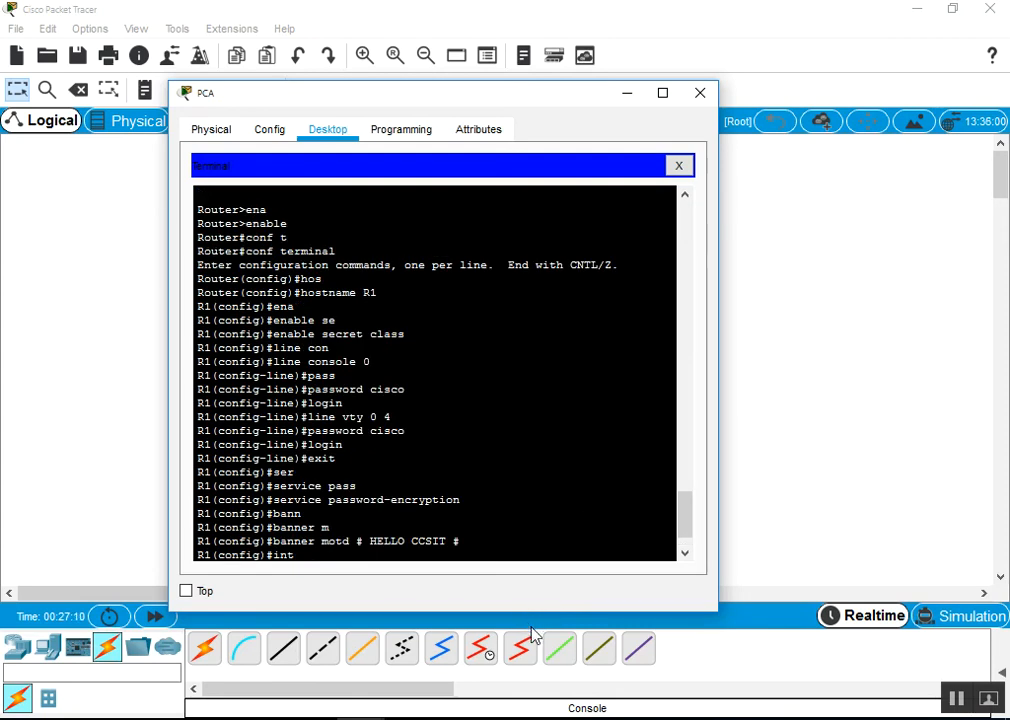
drag(531, 616, 551, 712)
double_click(551, 712)
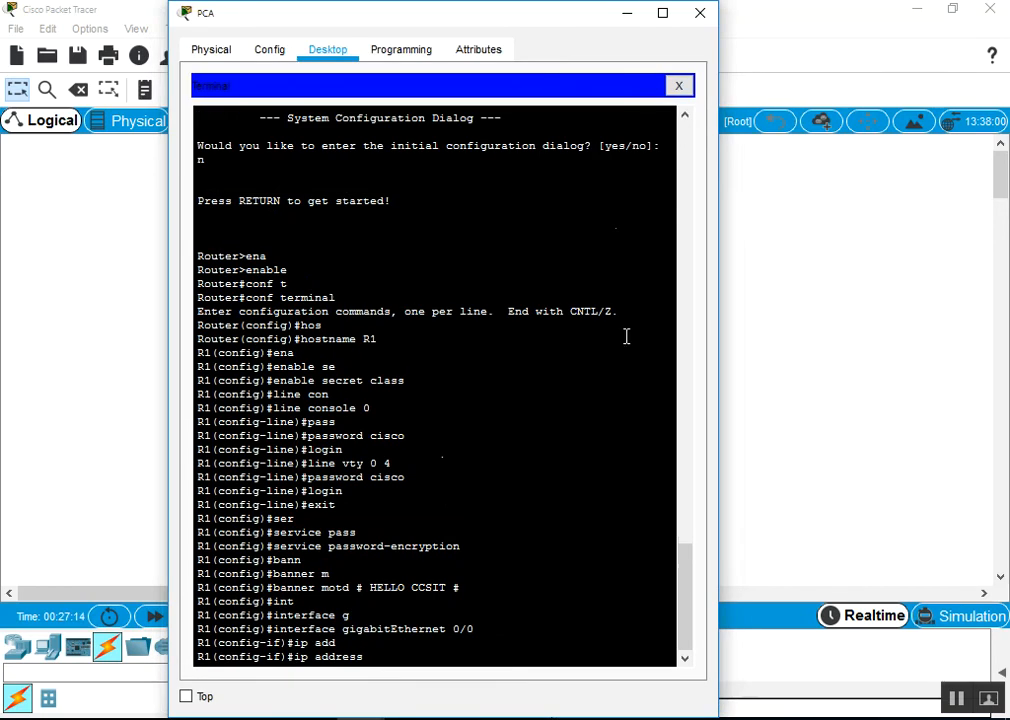
drag(540, 22, 816, 9)
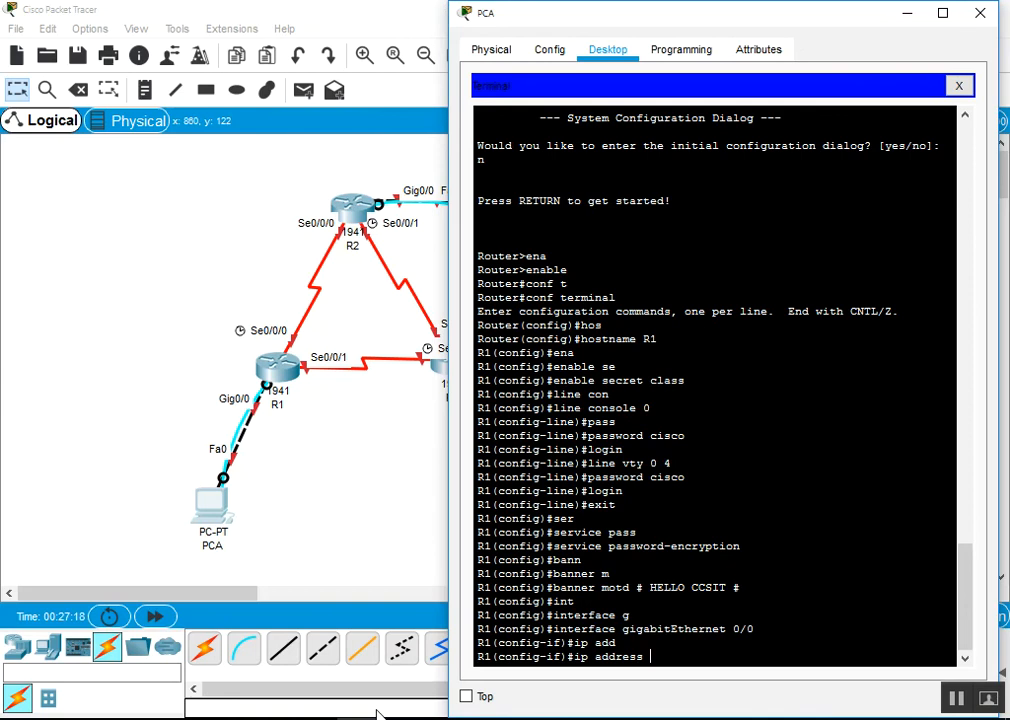
Switch to Edge and bring the LAB8 IP addressing table into view
key(alt+Tab)
scroll(458, 399, down, 4)
scroll(469, 428, up, 6)
scroll(473, 432, up, 4)
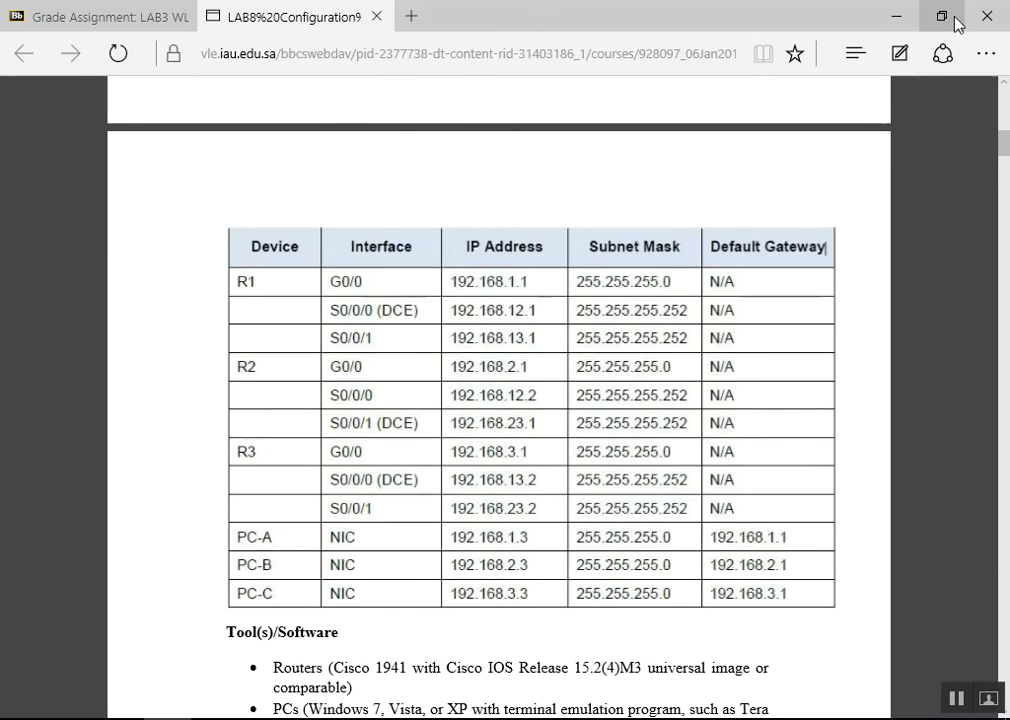
Restore, shrink and move the Edge window left so the addressing table sits beside the terminal
double_click(858, 16)
drag(863, 197, 604, 197)
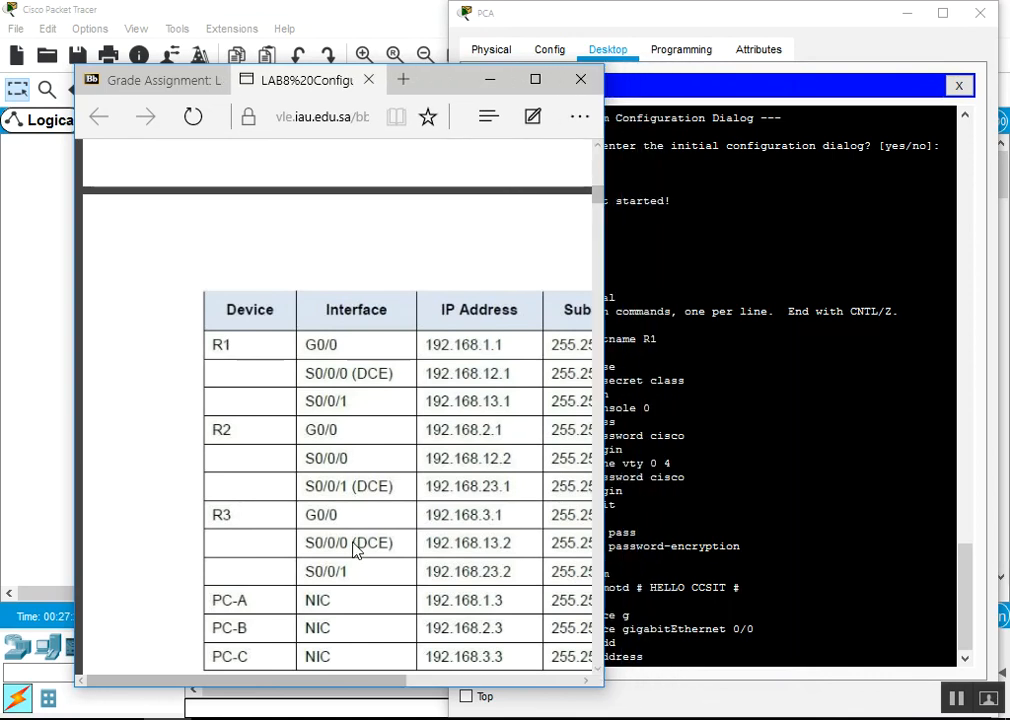
scroll(354, 543, down, 1)
drag(361, 686, 435, 686)
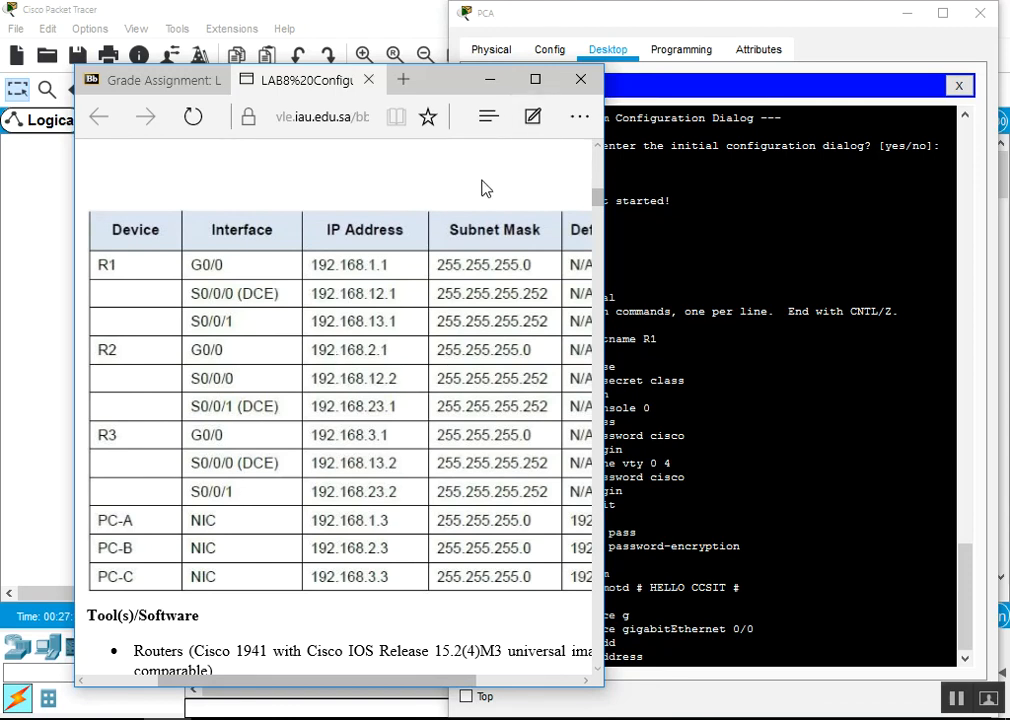
drag(435, 89, 325, 26)
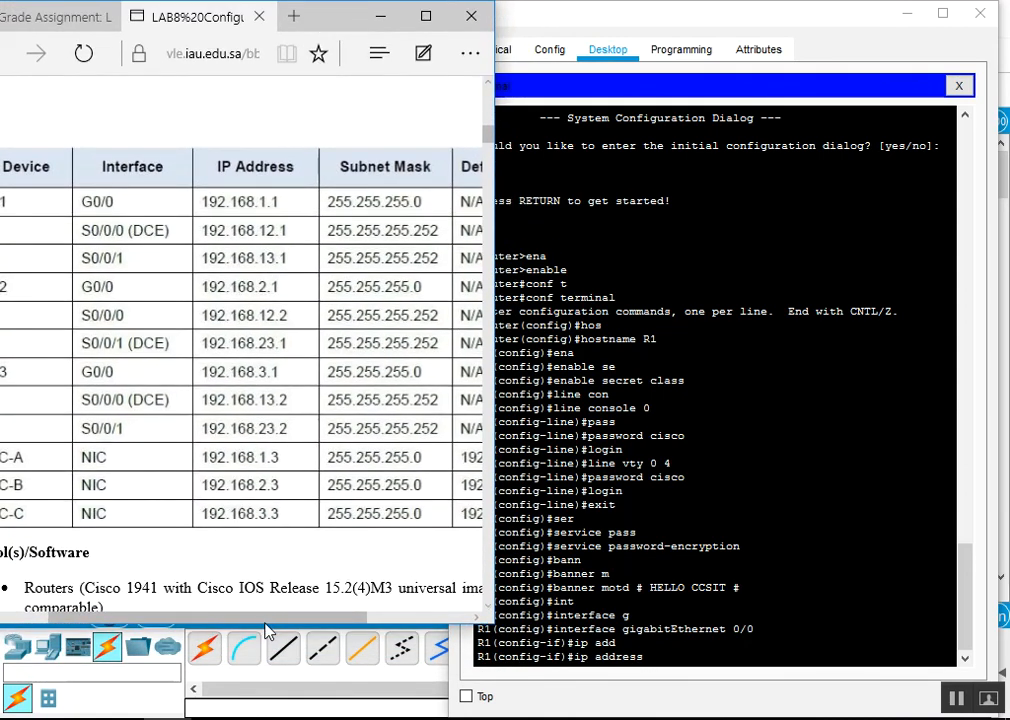
drag(265, 623, 275, 710)
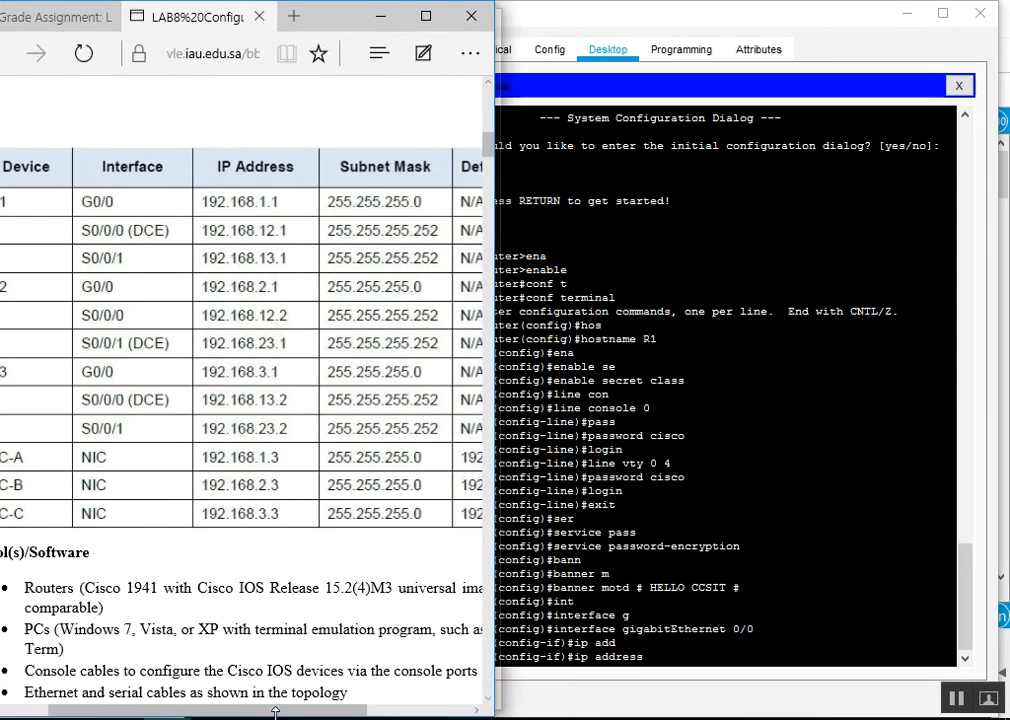
Arrange the browser and PCA terminal windows, ending with the terminal active
click(632, 608)
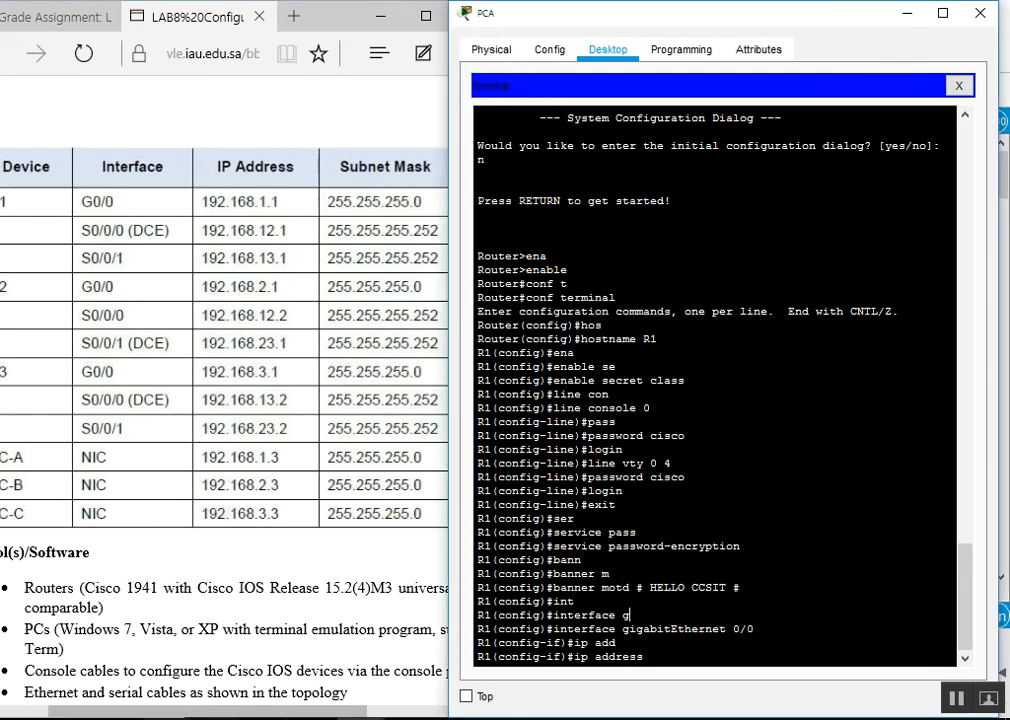
click(115, 716)
drag(115, 716, 104, 716)
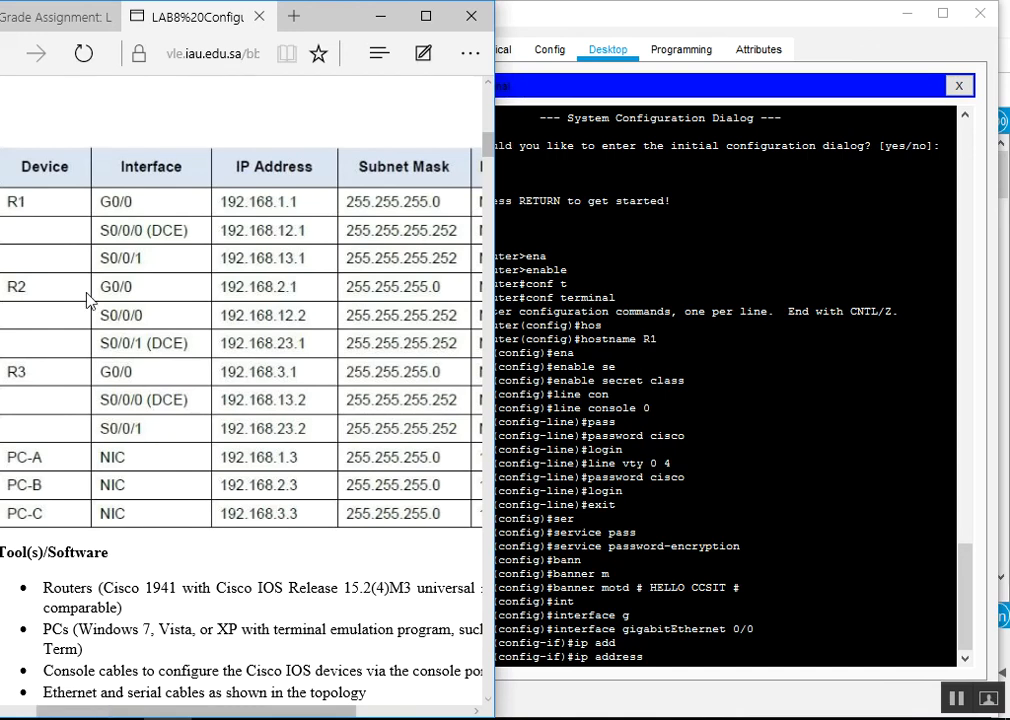
click(671, 657)
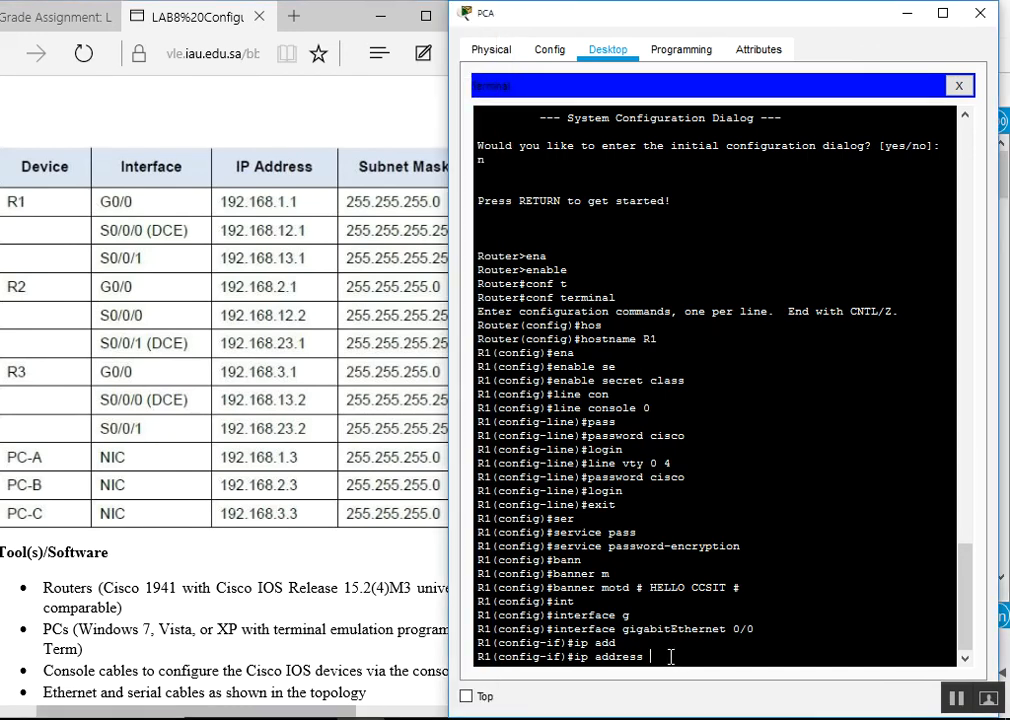
Give G0/0 address 192.168.1.1 255.255.255.0, apply no shutdown, and type int s0/0/0
text(92.168.1.1 255.255.255.0)
key(Return)
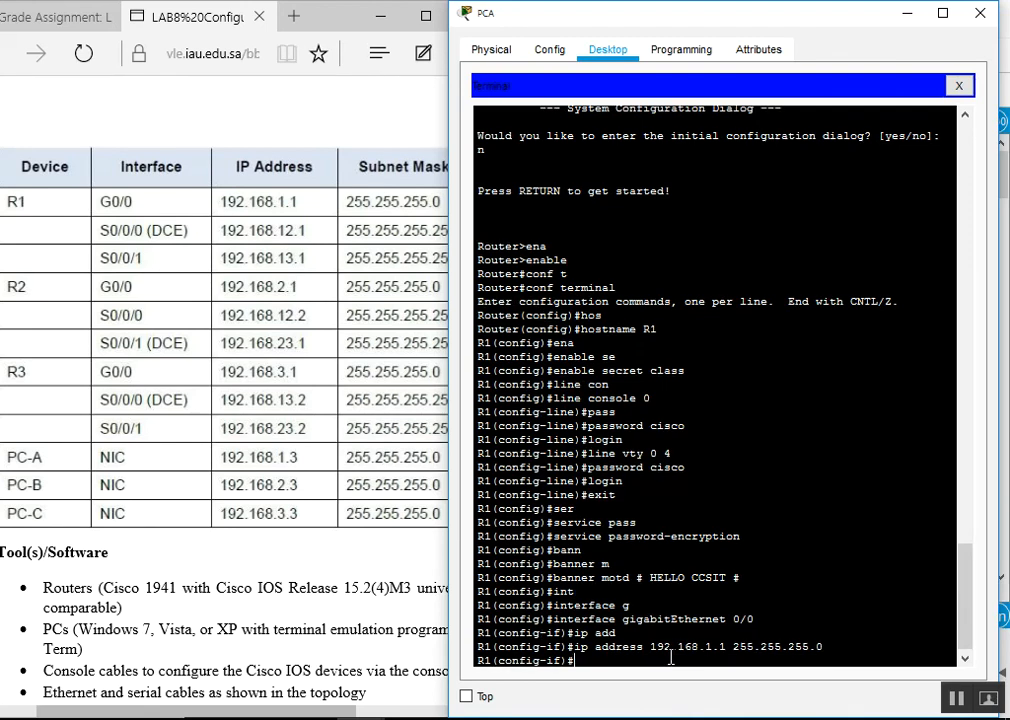
text(no sh)
key(Tab)
key(Return)
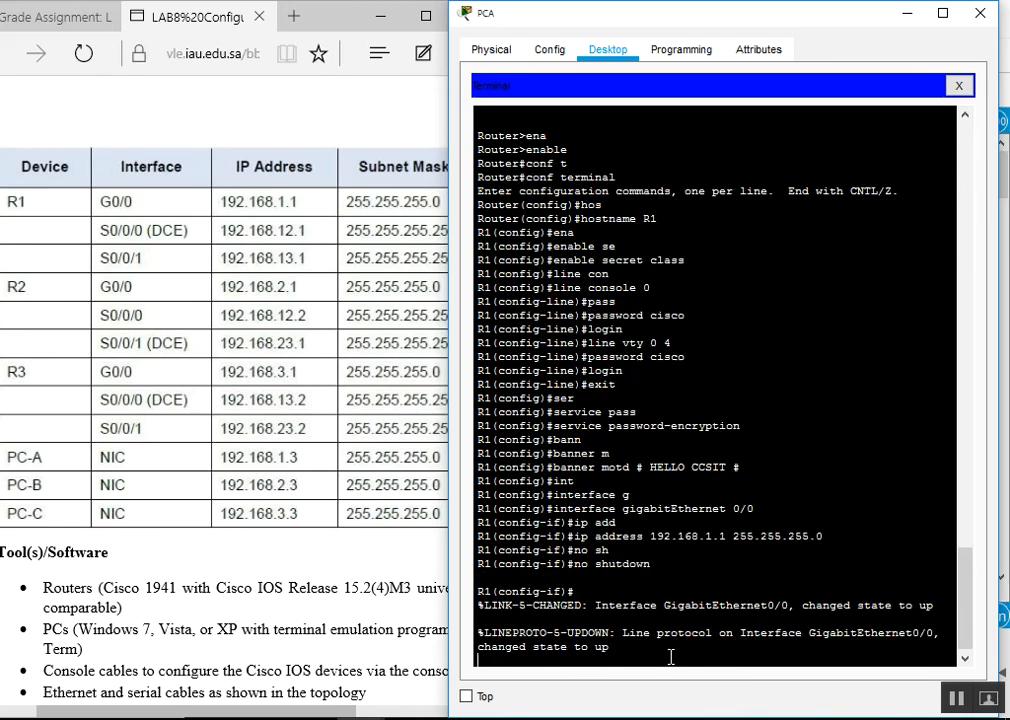
key(Return)
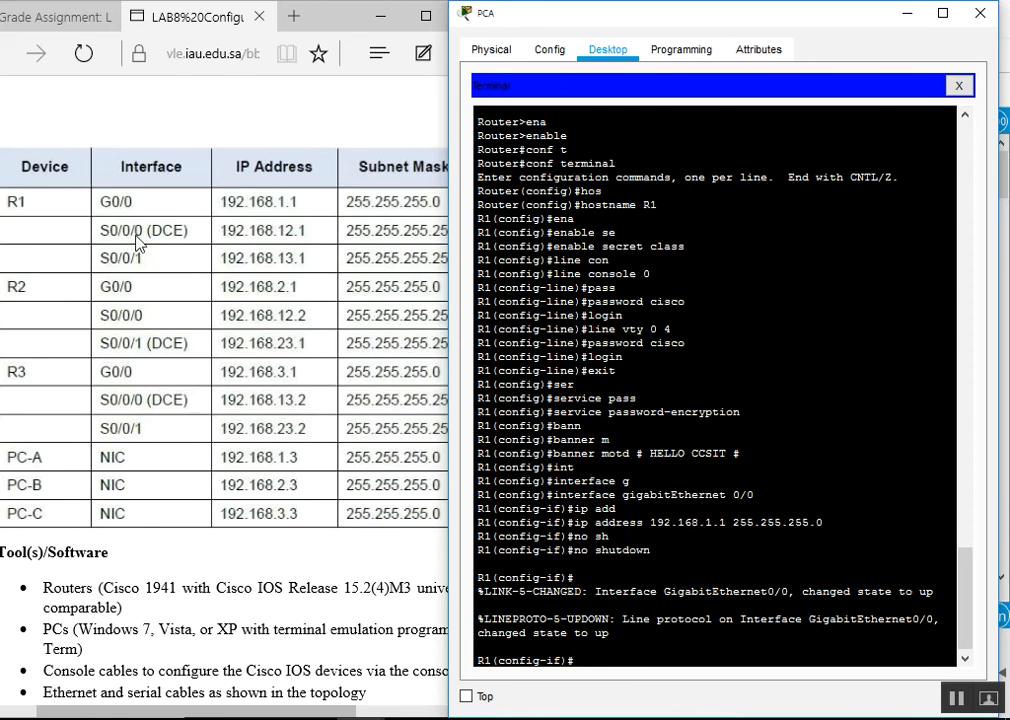
text(int s0/0/0)
Enter Serial0/0/0 configuration and type ip address 192.168.12.1 255.255
key(Return)
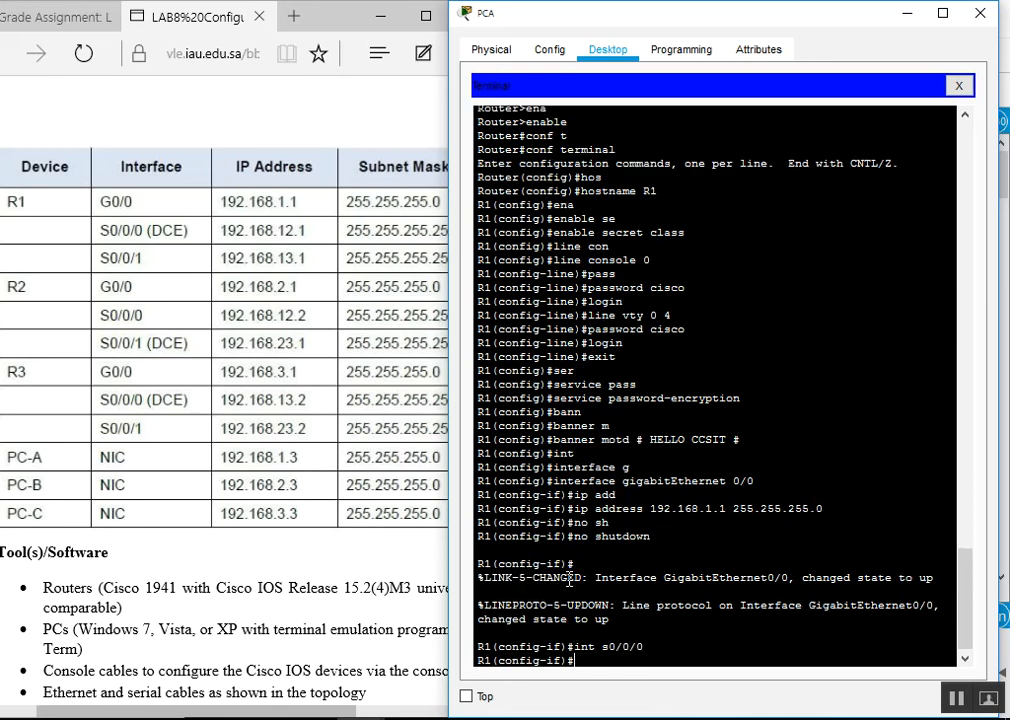
text(ip add)
key(Tab)
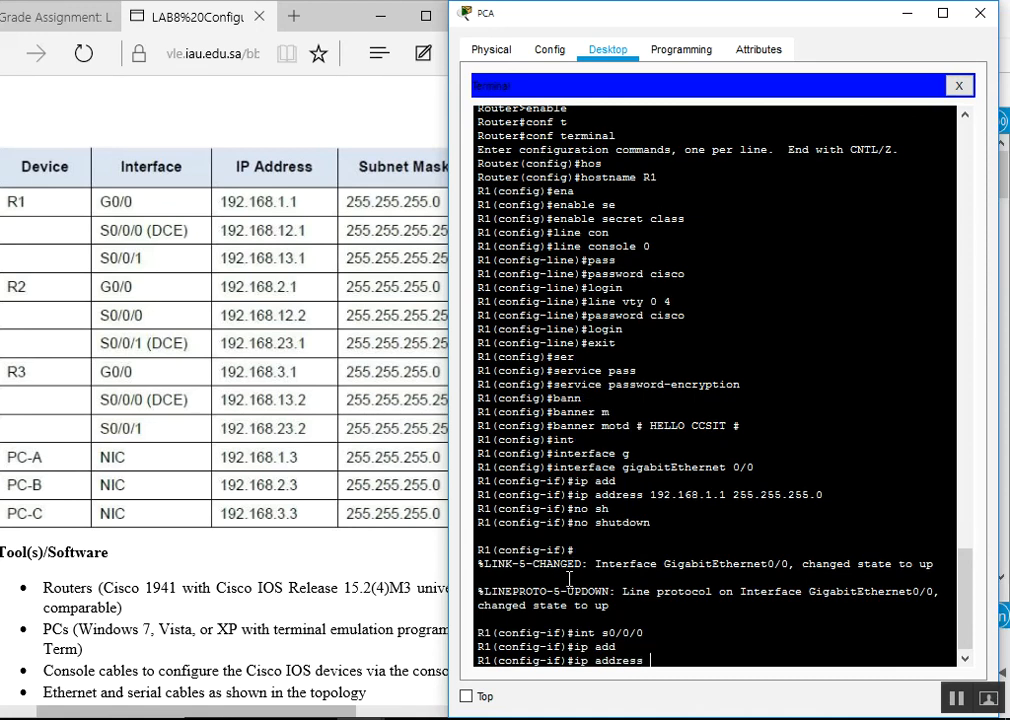
text(192.168.12.1 255.255.)
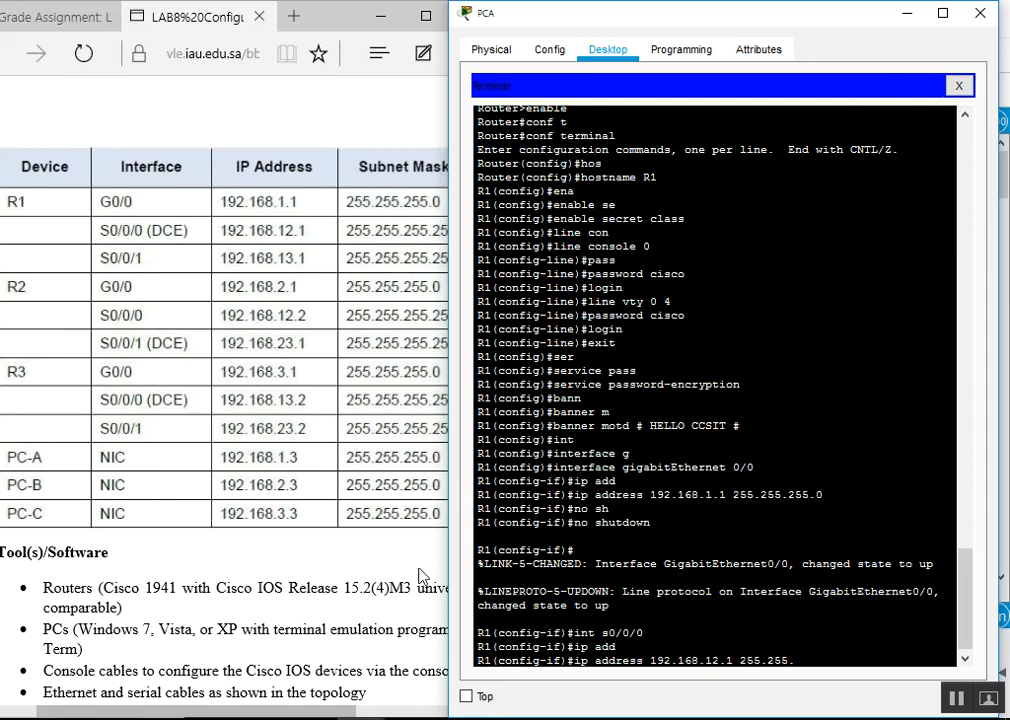
Highlight the int s0/0/0 line in the terminal and dismiss the opened system menu
triple_click(938, 631)
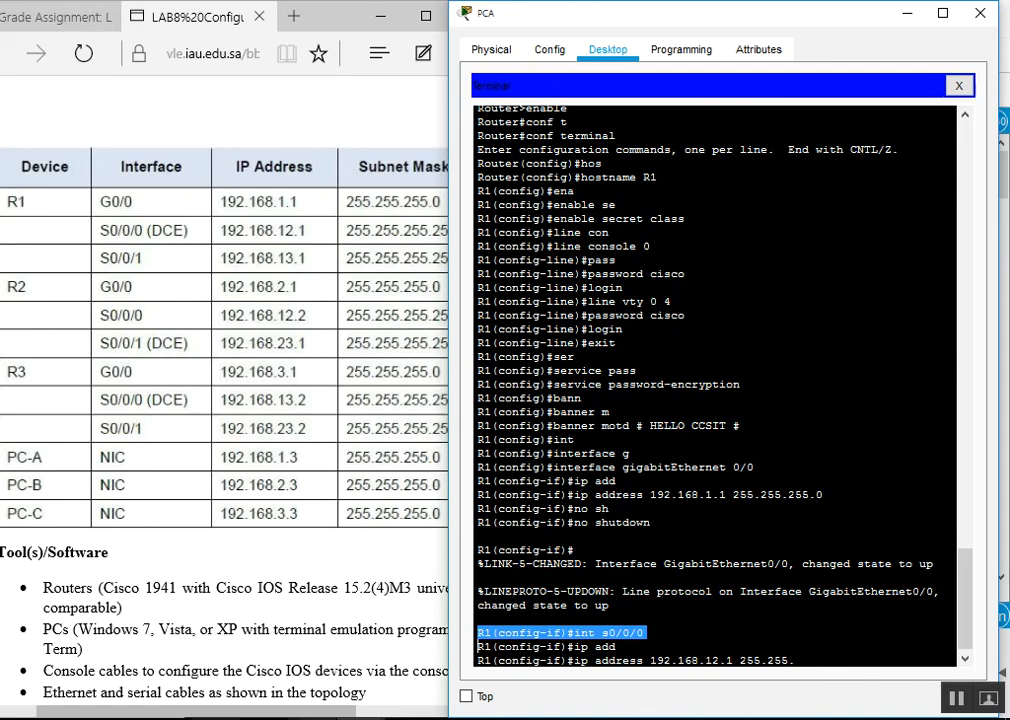
key(alt+Tab)
key(super)
key(super)
key(super)
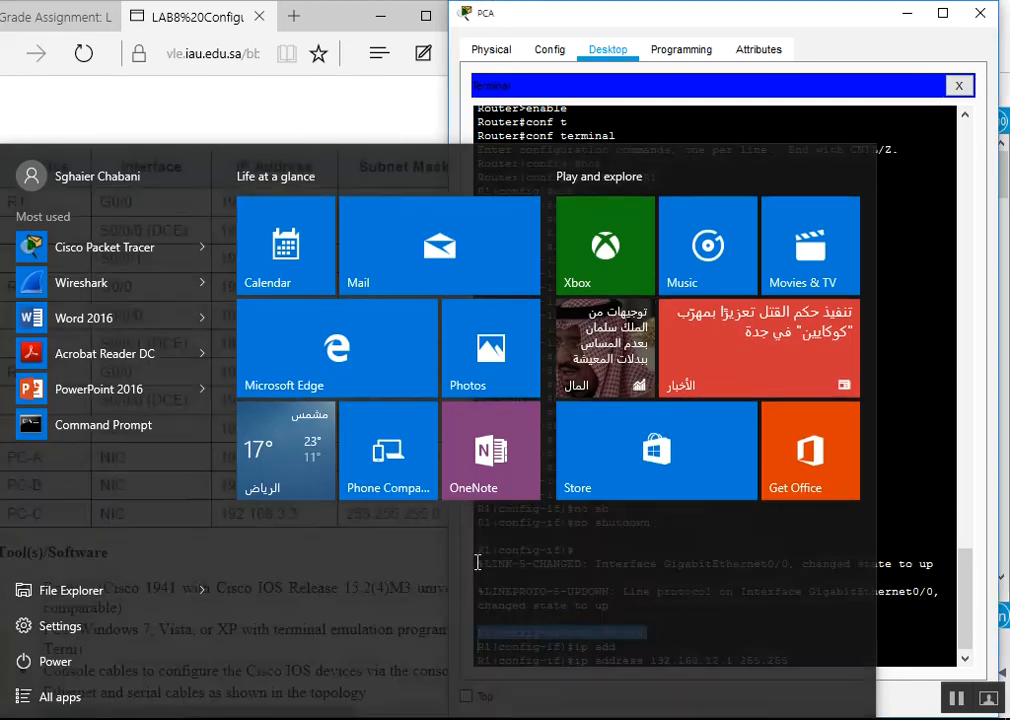
key(super)
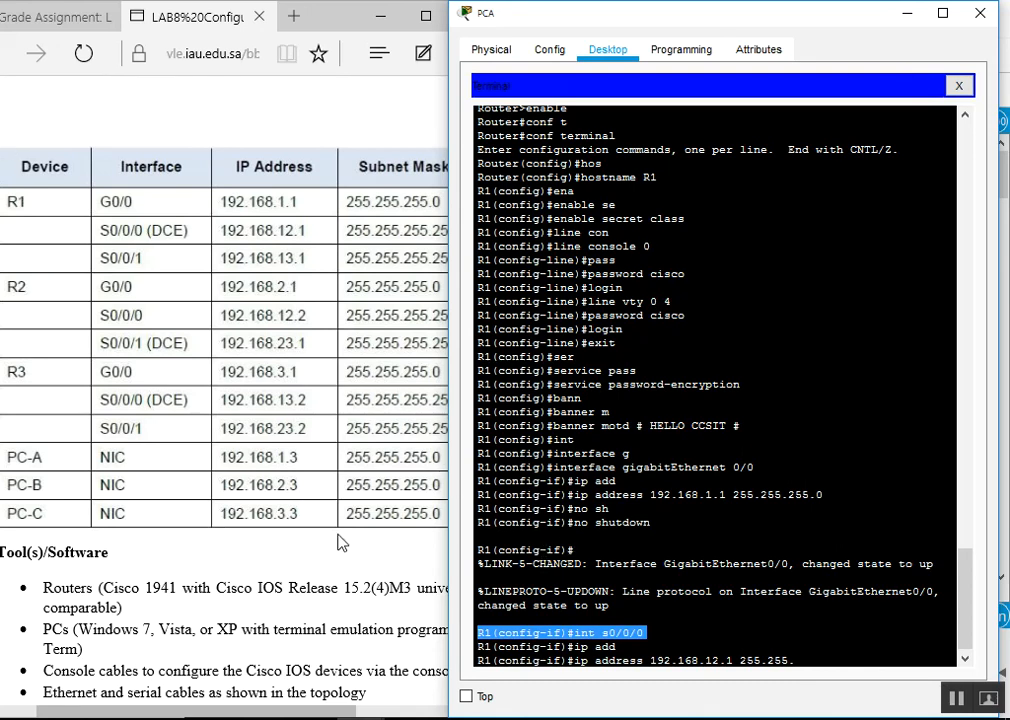
Finish R1's Serial0/0/0 address as 192.168.12.1 with mask 255.255.255.252
click(806, 658)
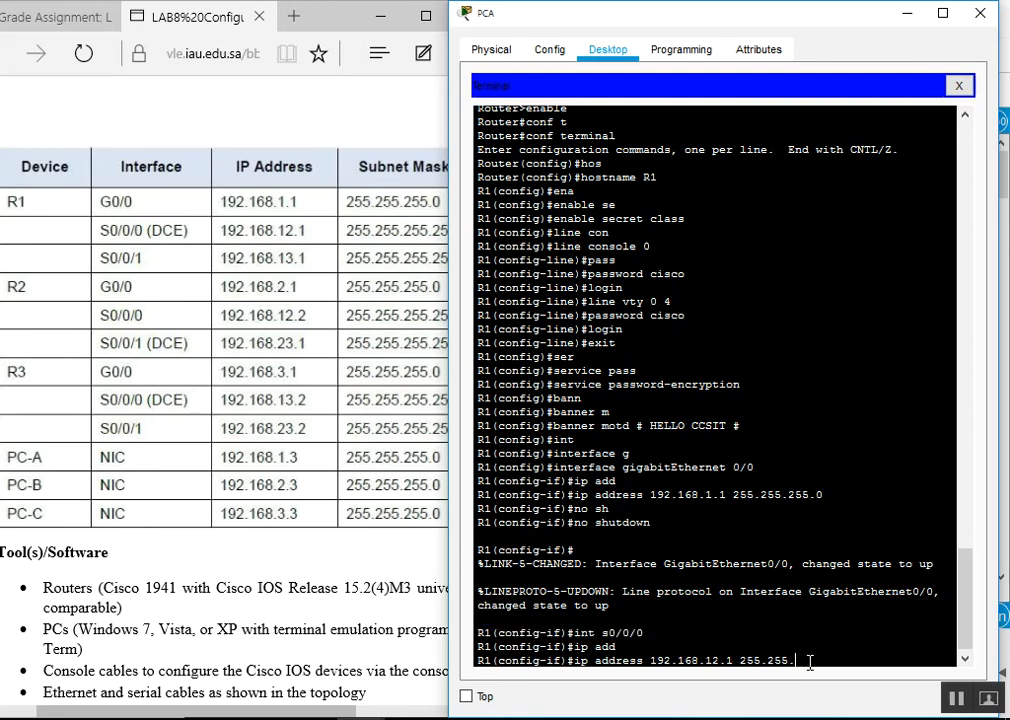
text(255.252)
key(Return)
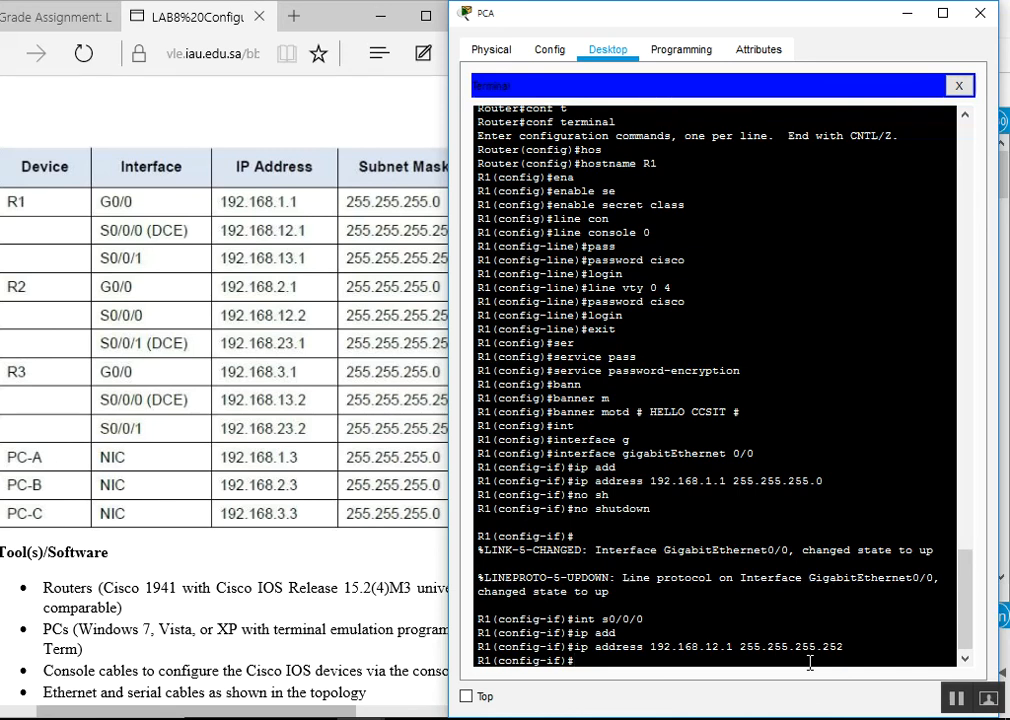
Set the Serial0/0/0 DCE clock rate to 128000 using Tab completion
text(cla)
key(Tab)
key(BackSpace)
text(o)
key(Tab)
text(r)
key(Tab)
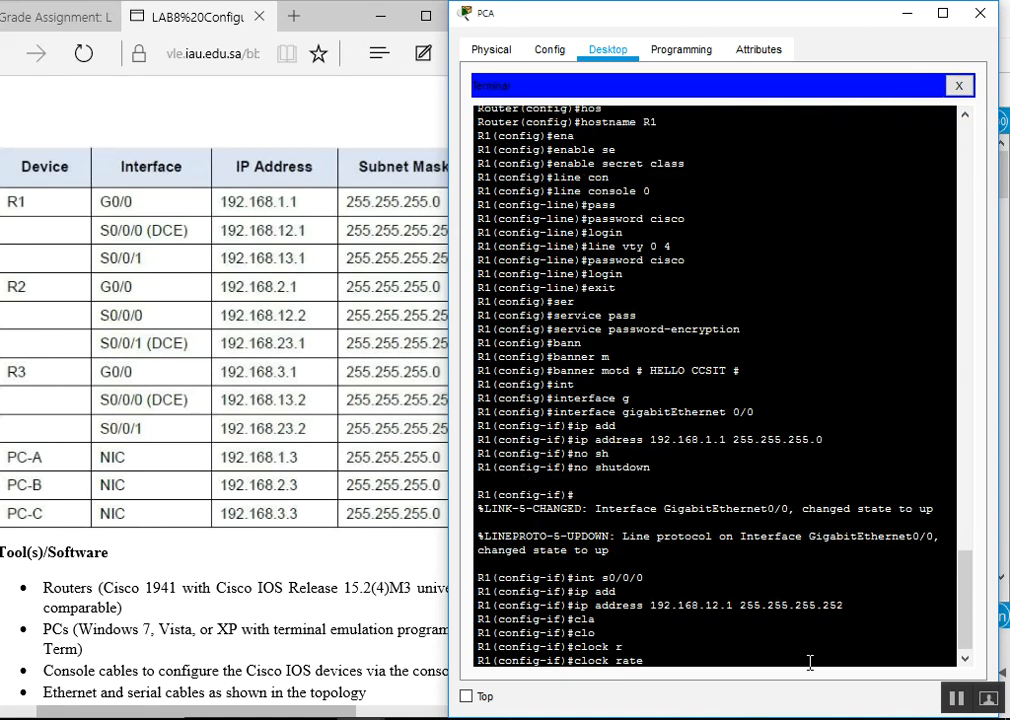
text(128000)
key(Return)
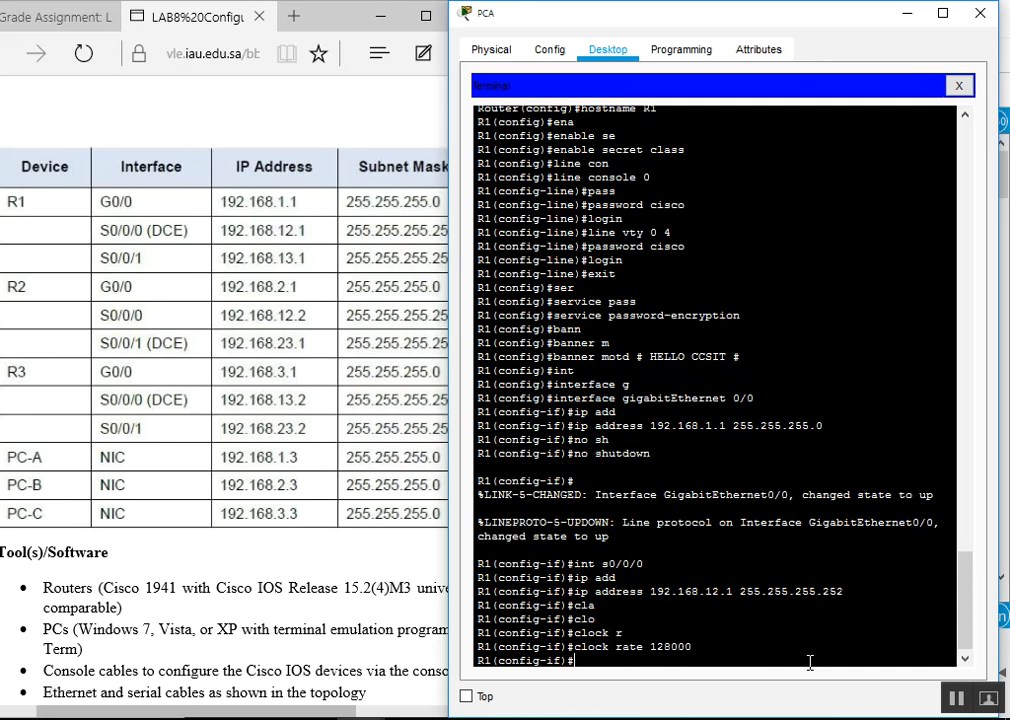